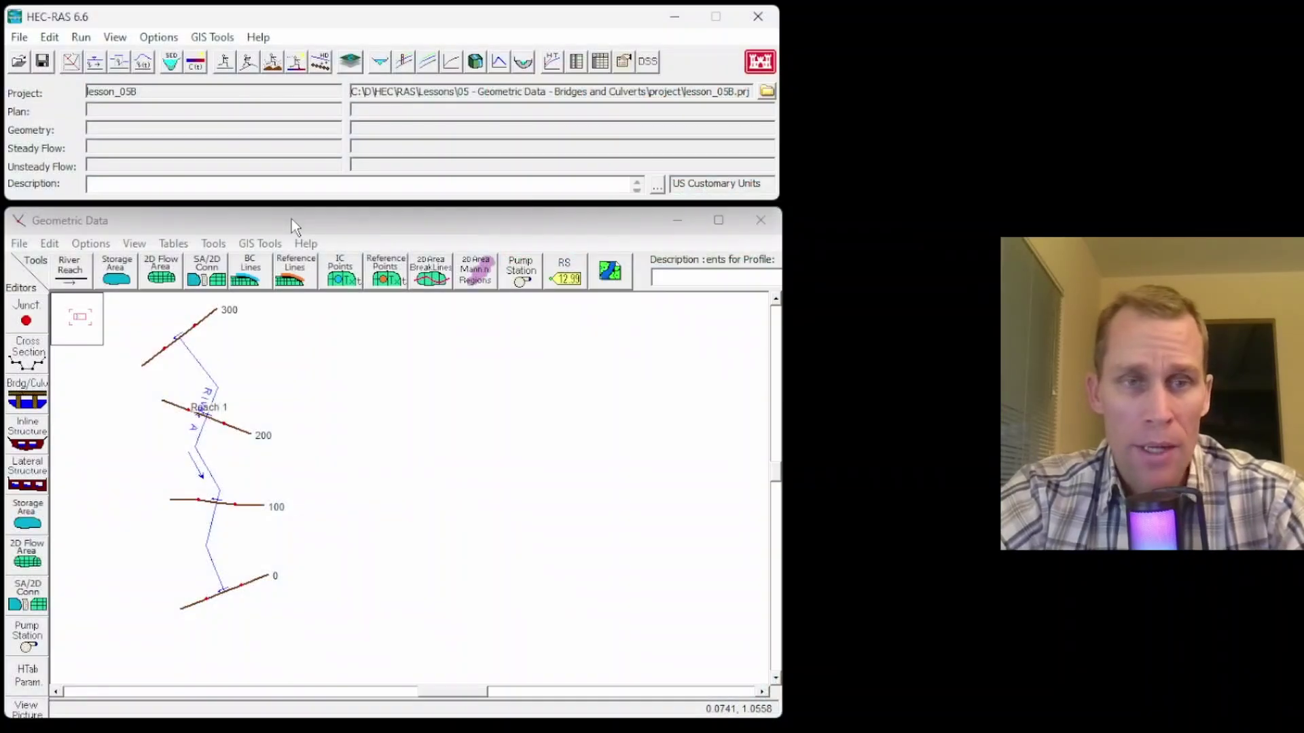
Bring the Geometric Data window forward to show River A's schematic with sections 300–0.
{"action": "left_click", "coordinate": [292, 218]}
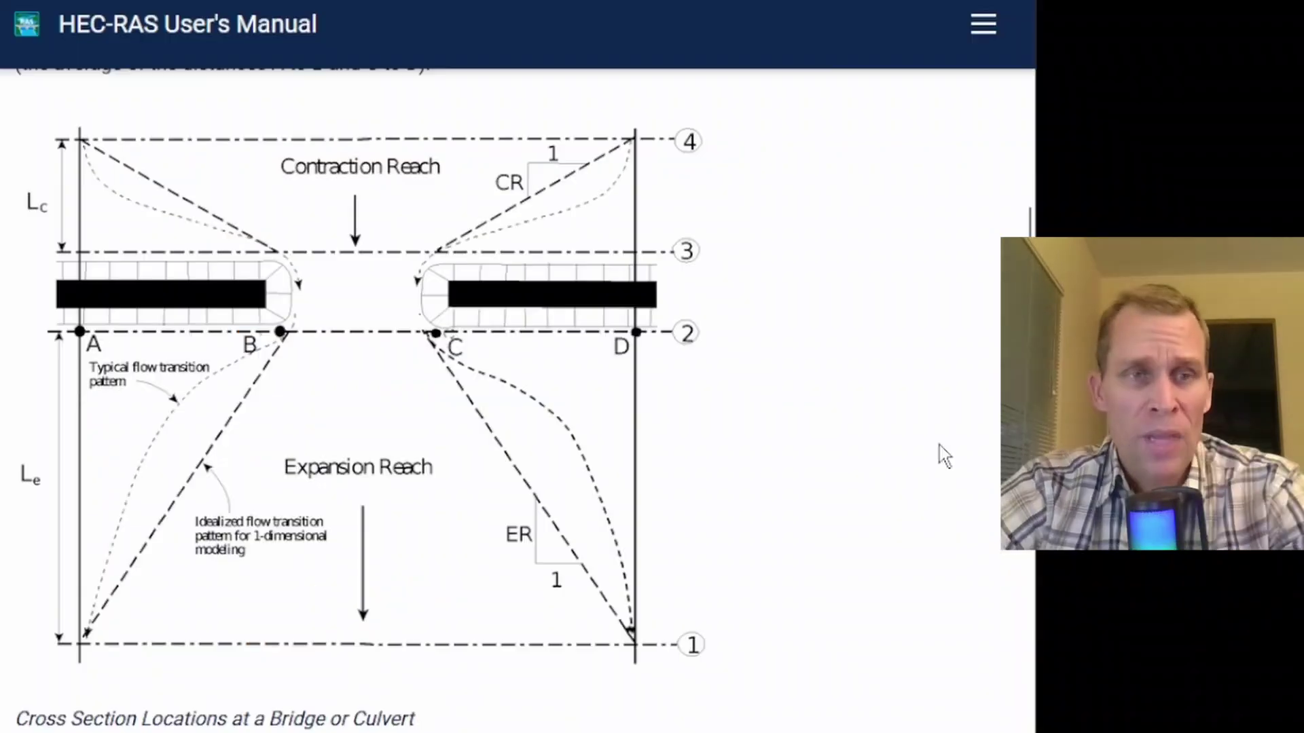
{"action": "scroll", "coordinate": [956, 426], "scroll_direction": "up", "scroll_amount": 1}
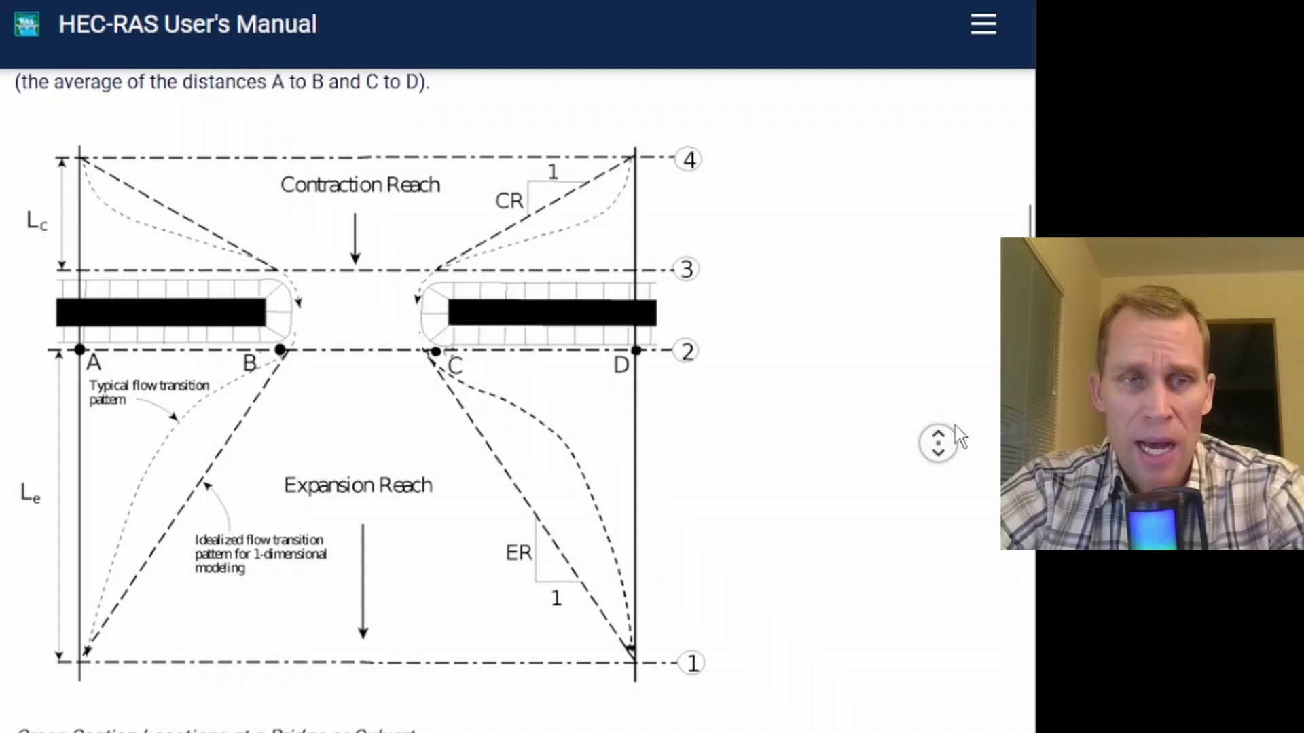
{"action": "scroll", "coordinate": [959, 435], "scroll_direction": "up", "scroll_amount": 1}
{"action": "middle_click", "coordinate": [956, 435]}
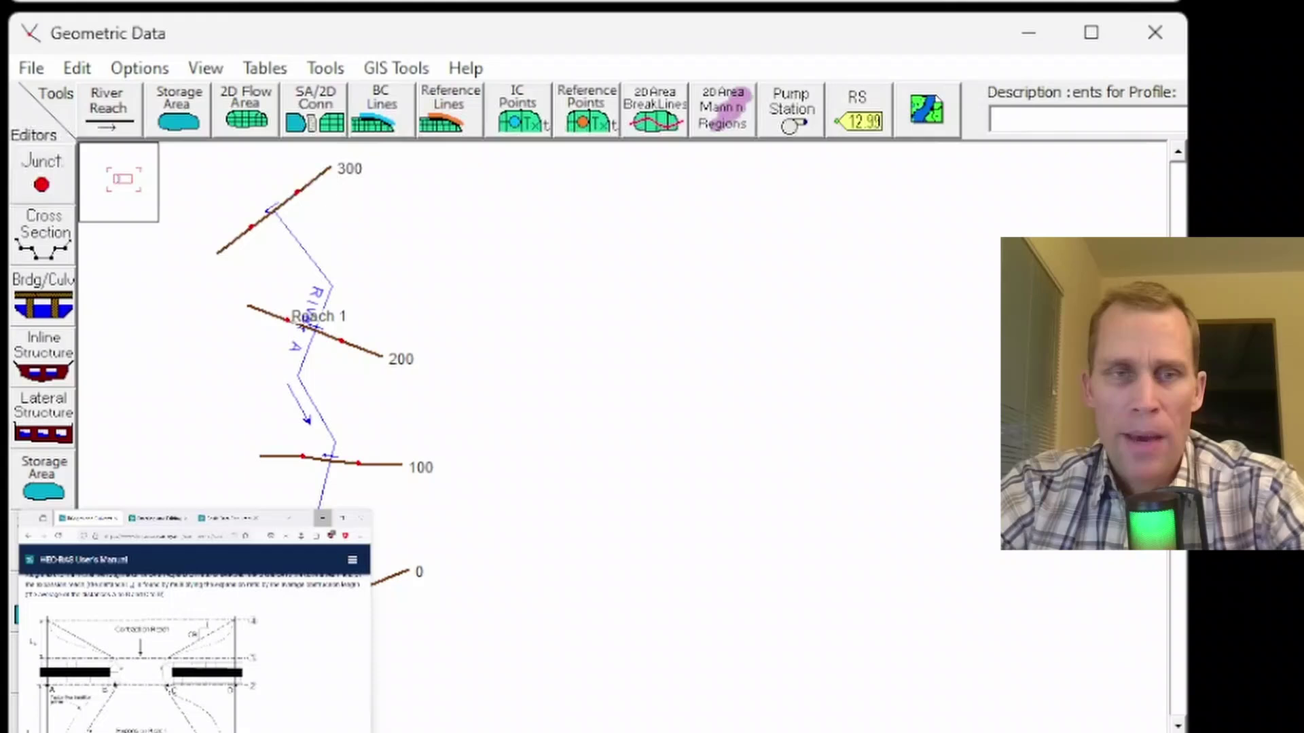
Zoom the schematic and open the Bridge/Culvert editor with River A and Reach 1 selected.
{"action": "scroll", "coordinate": [262, 381], "scroll_direction": "up", "scroll_amount": 2}
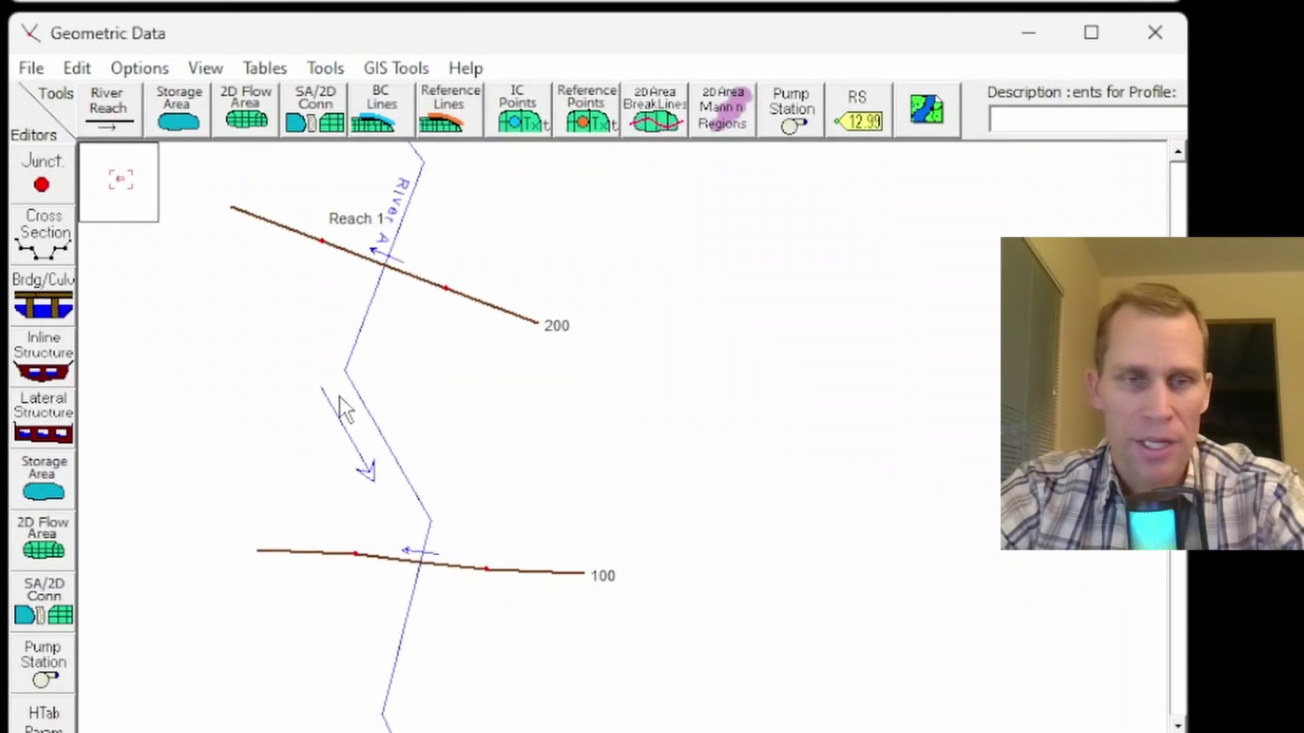
{"action": "left_click", "coordinate": [43, 299]}
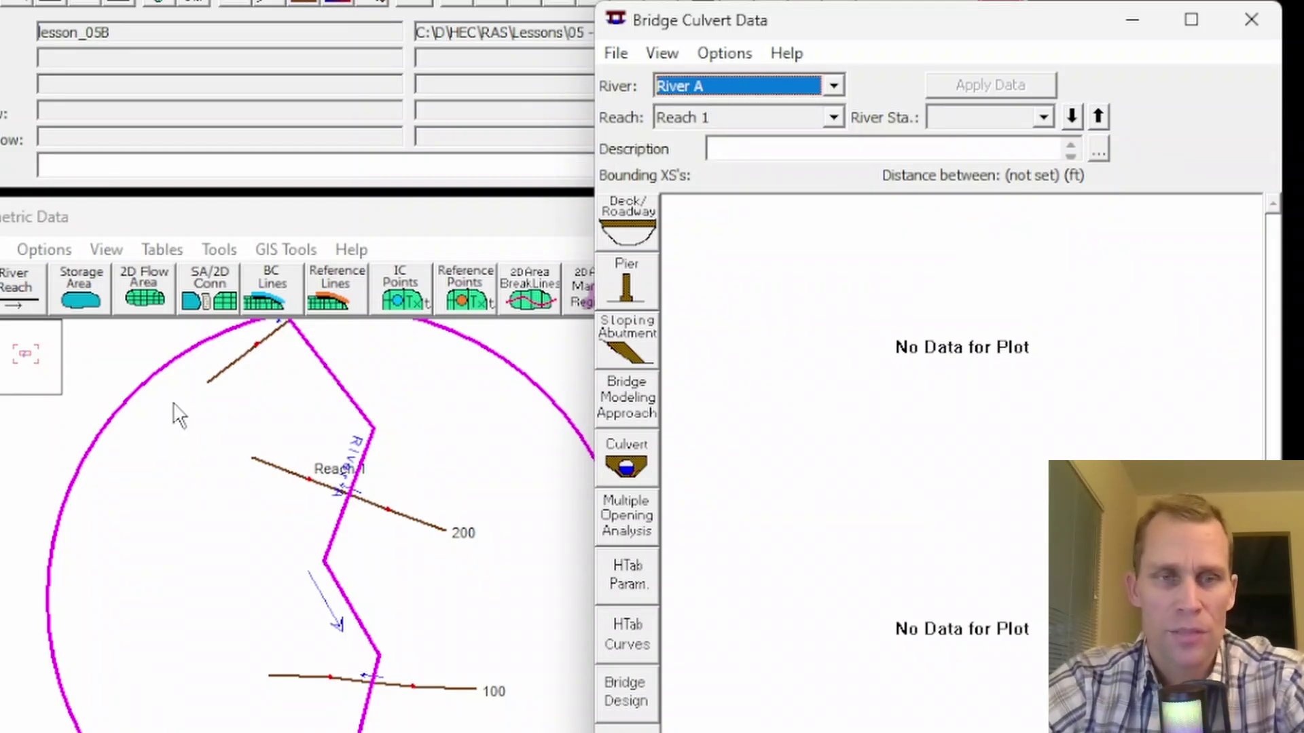
{"action": "left_click", "coordinate": [734, 74]}
{"action": "left_click", "coordinate": [731, 103]}
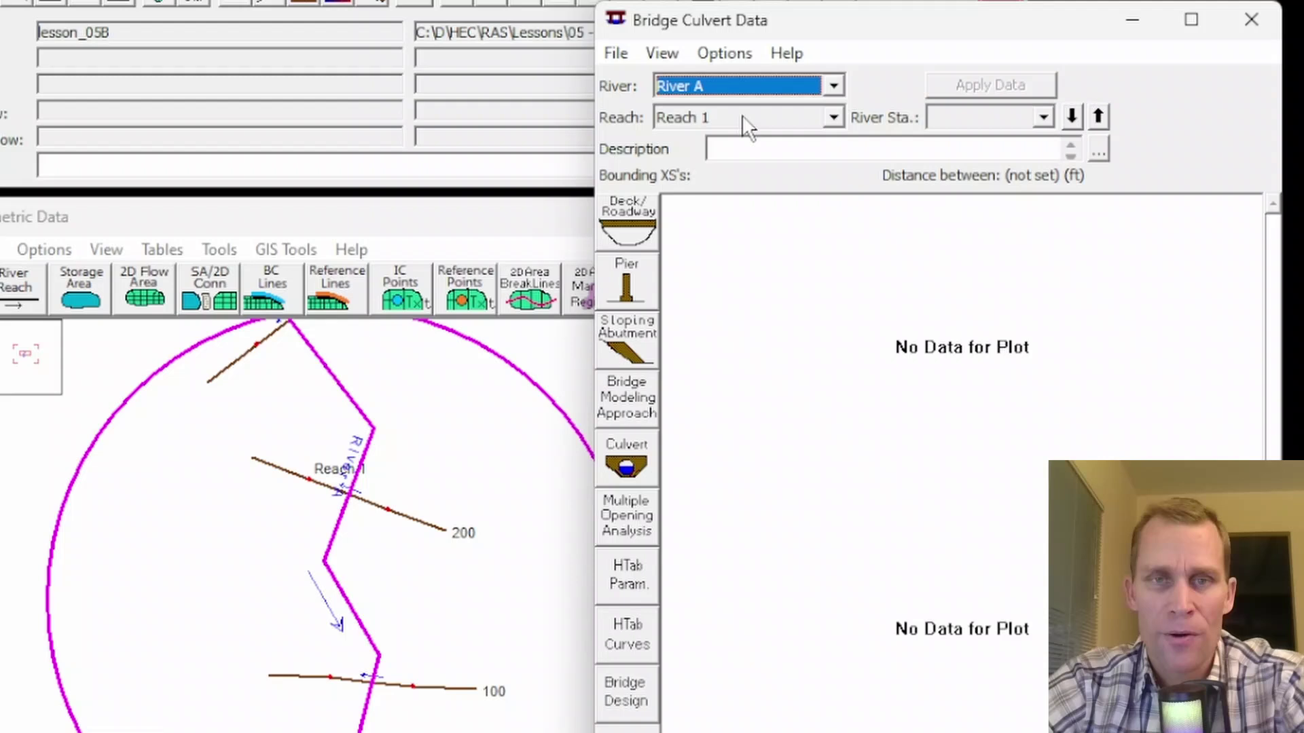
{"action": "left_click", "coordinate": [742, 117]}
{"action": "left_click", "coordinate": [742, 116]}
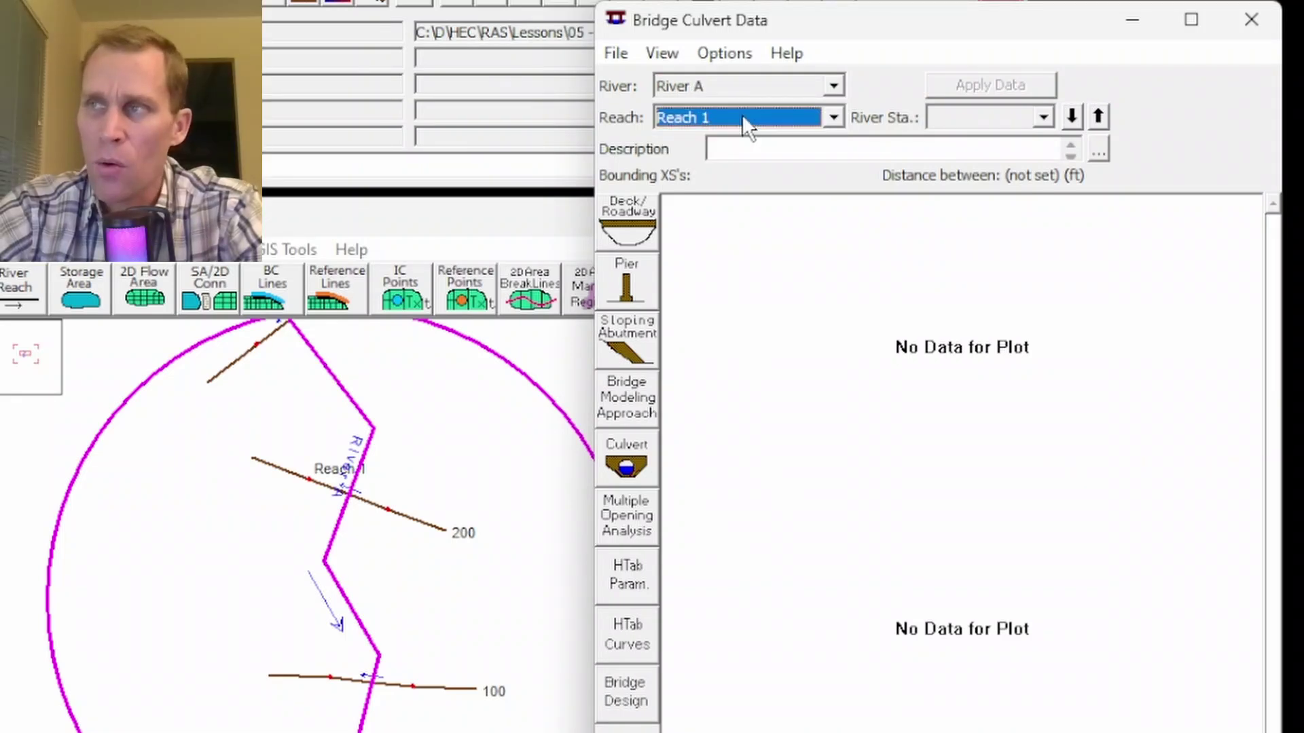
Add a new bridge at river station 170, between cross sections 200 and 100.
{"action": "left_click", "coordinate": [732, 55]}
{"action": "left_click", "coordinate": [783, 87]}
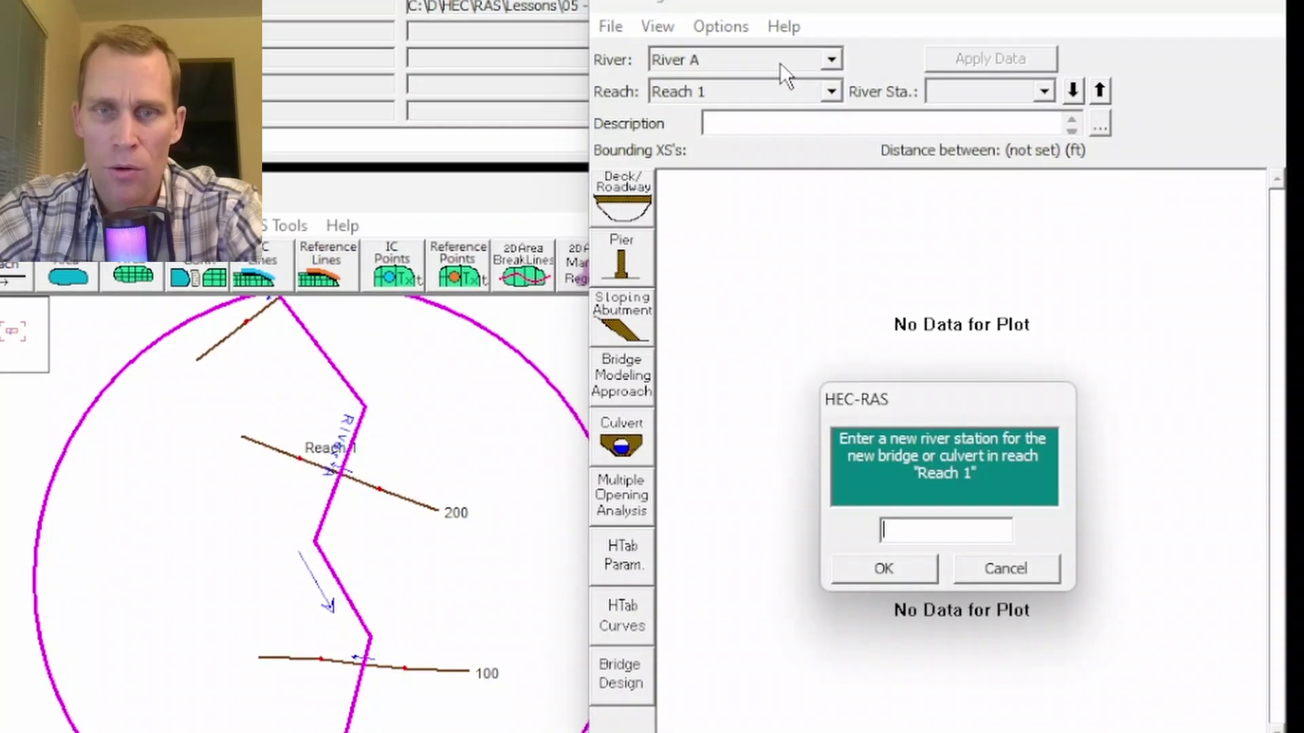
{"action": "left_click_drag", "start_coordinate": [924, 404], "coordinate": [831, 302]}
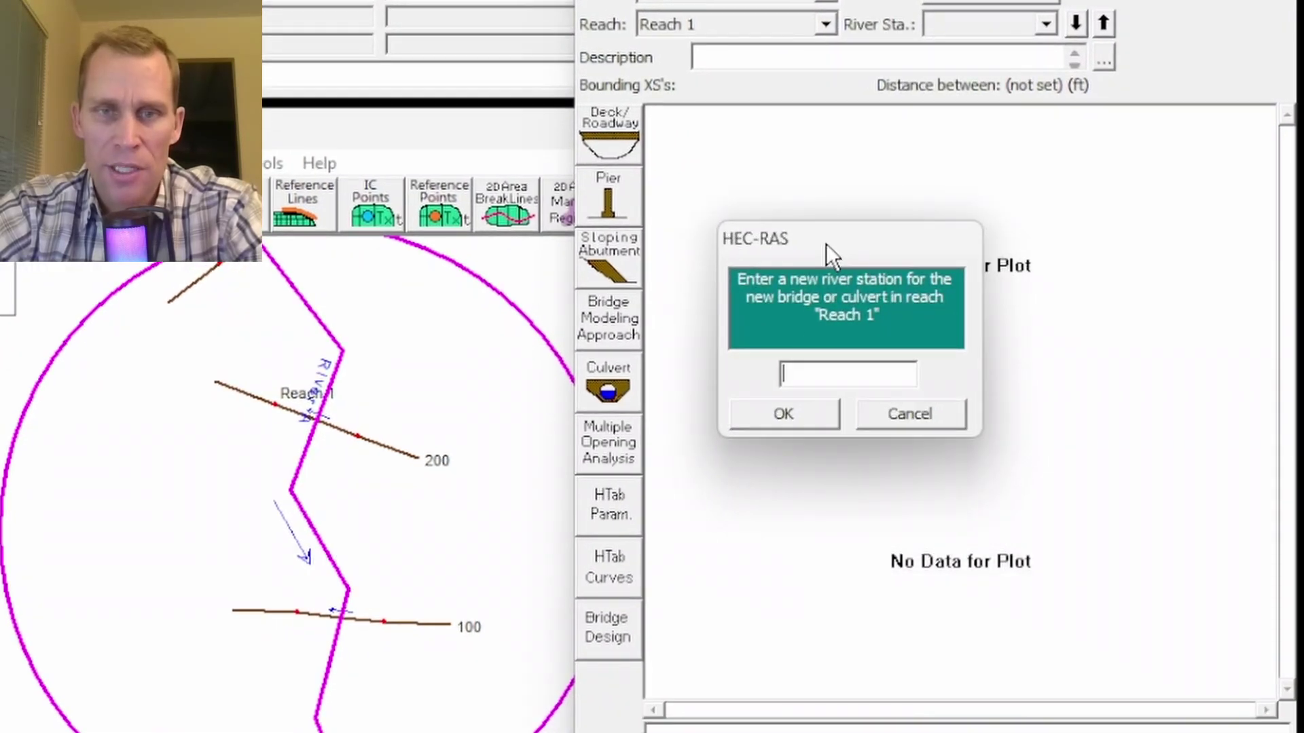
{"action": "left_click", "coordinate": [815, 374]}
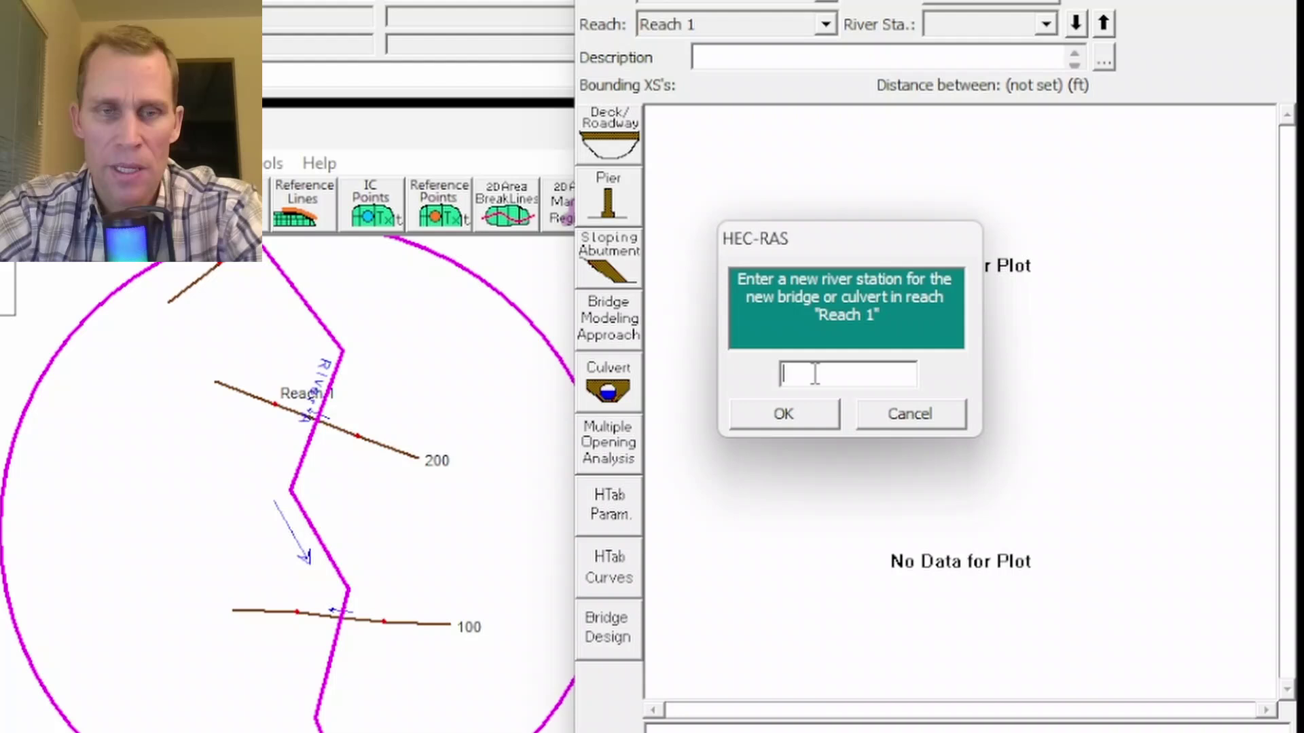
{"action": "type", "text": "170"}
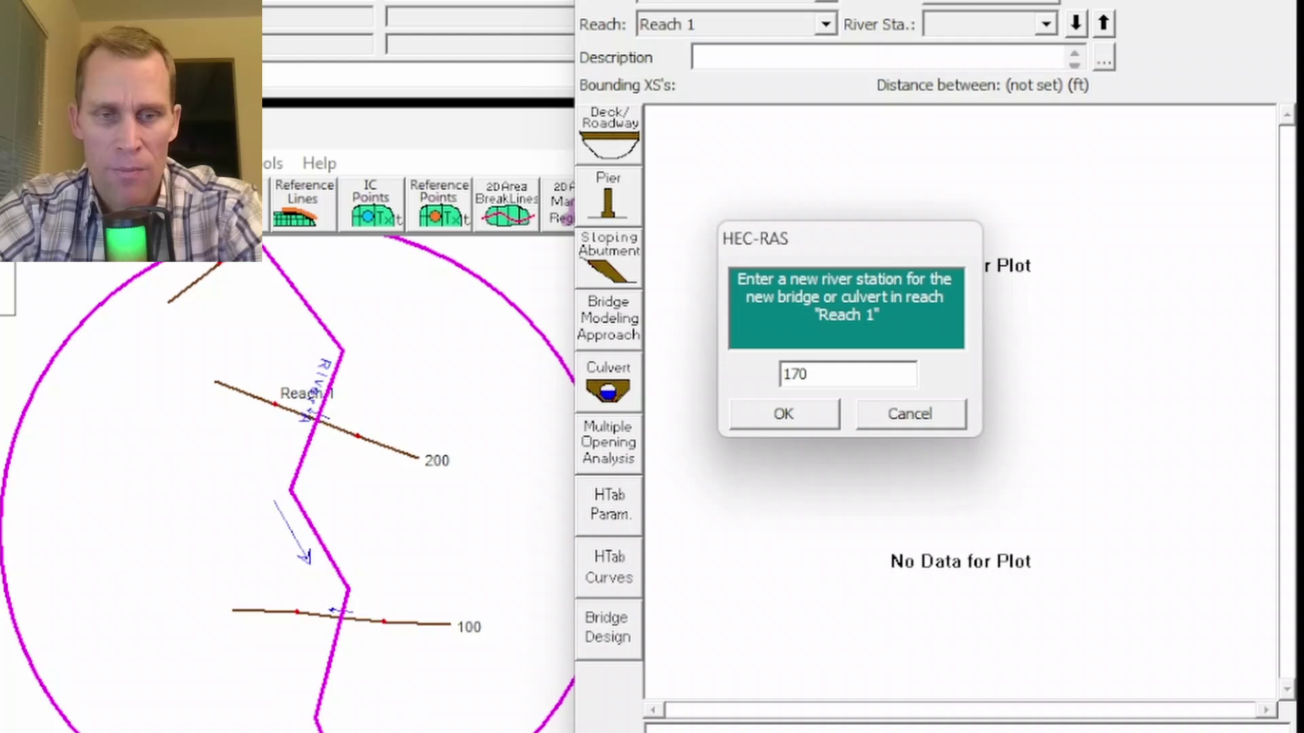
{"action": "left_click", "coordinate": [782, 414]}
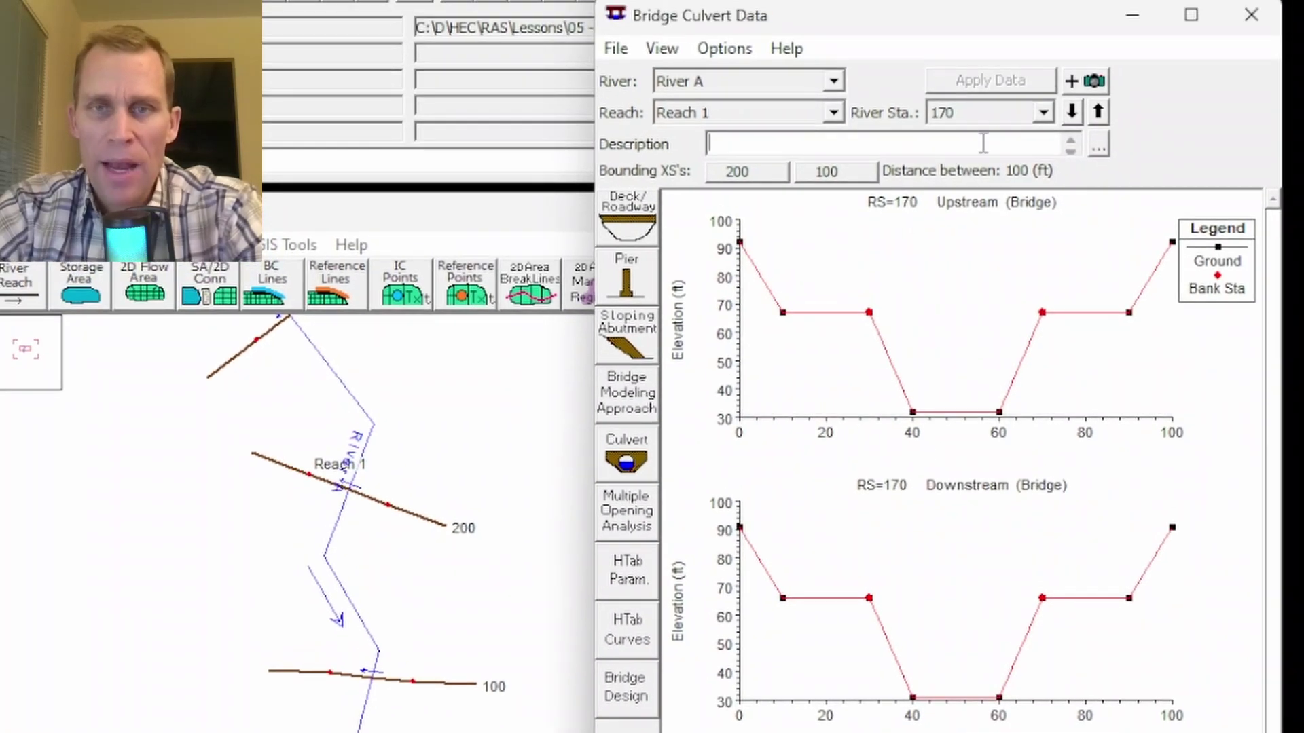
{"action": "left_click", "coordinate": [988, 113]}
{"action": "left_click", "coordinate": [967, 113]}
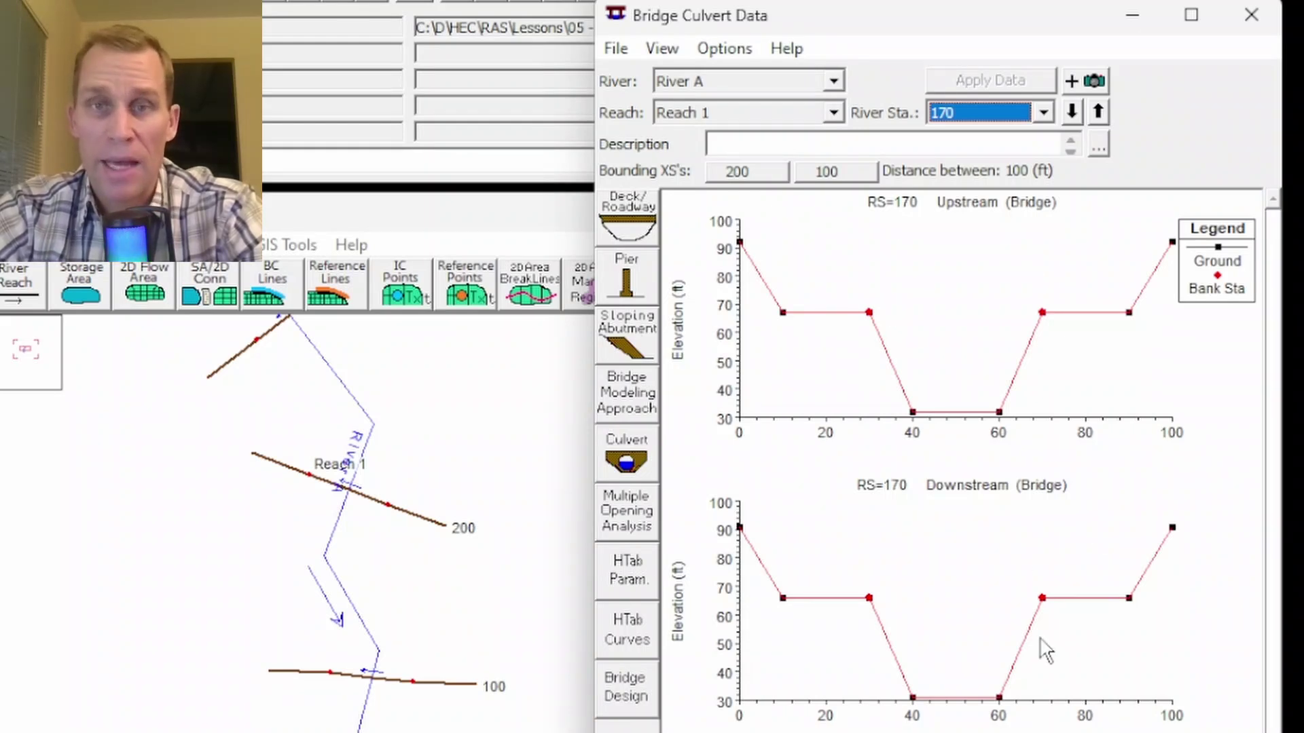
{"action": "key", "text": "Tab"}
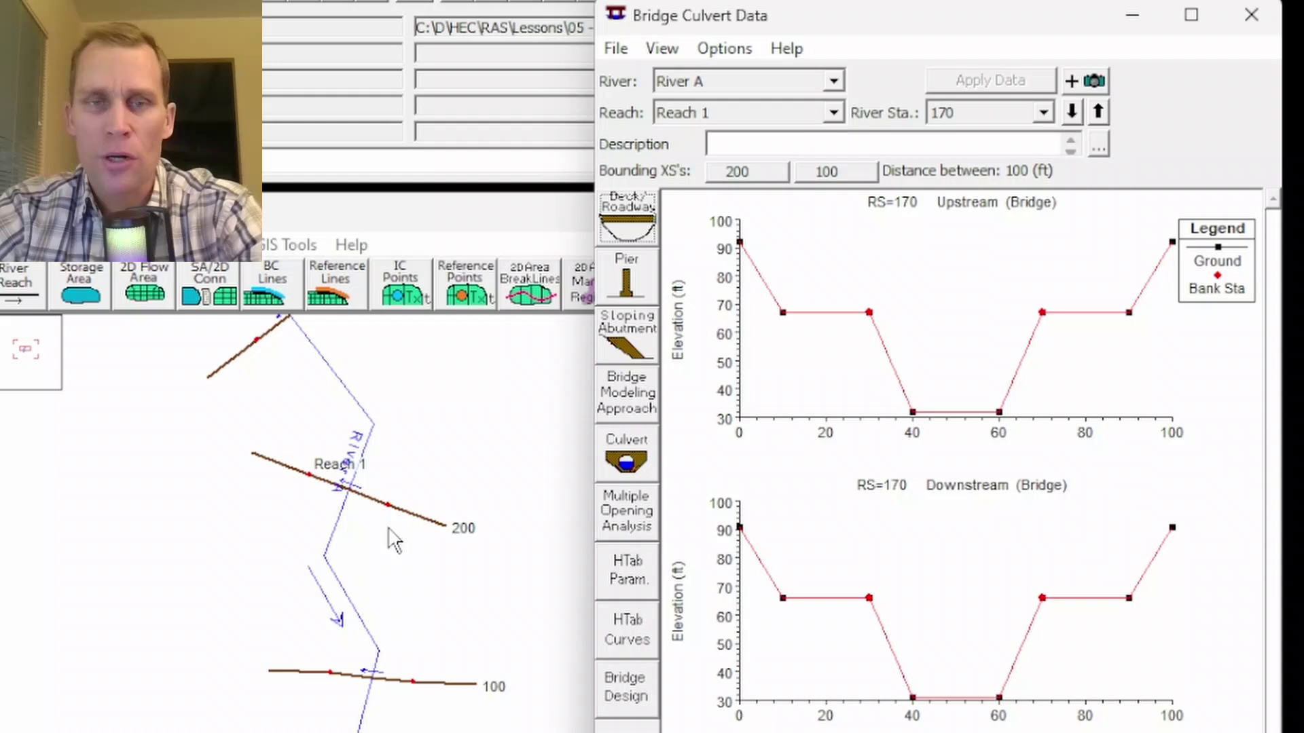
In the Deck/Roadway editor, enter a 30 ft upstream distance and a 40 ft deck width.
{"action": "left_click", "coordinate": [626, 231]}
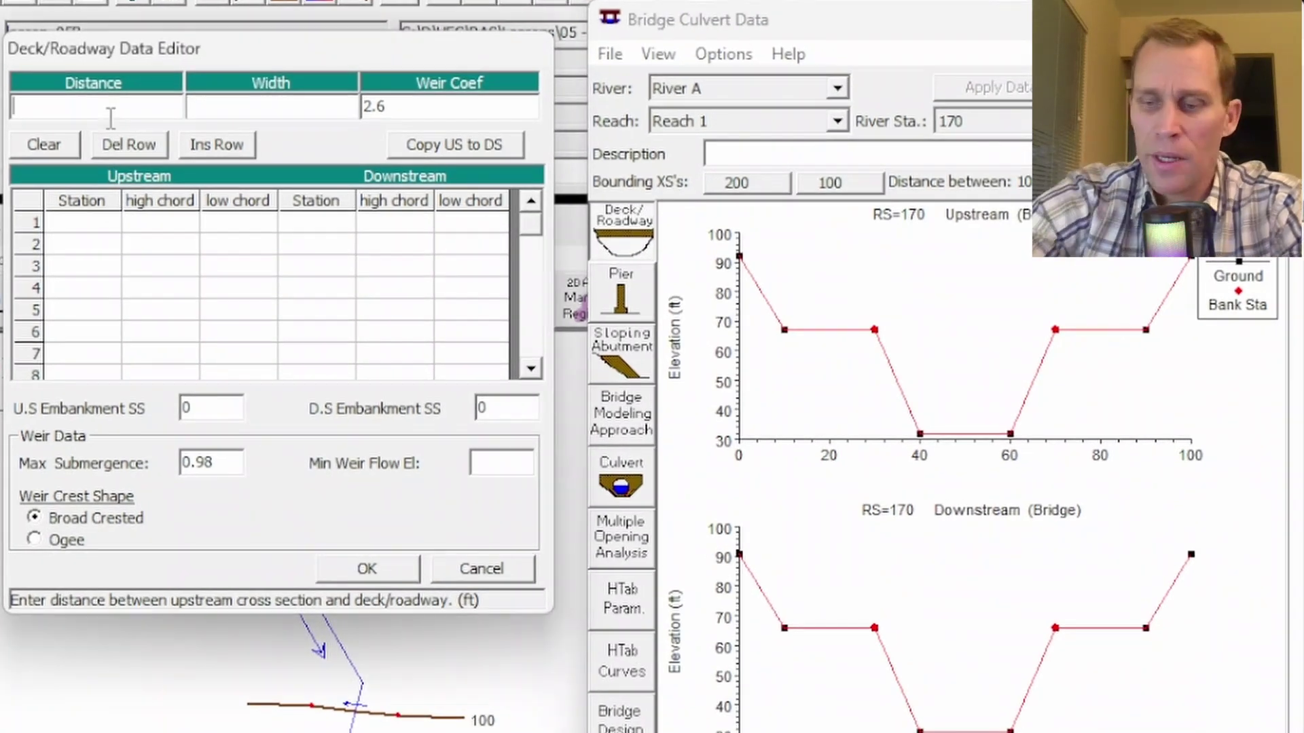
{"action": "type", "text": "30"}
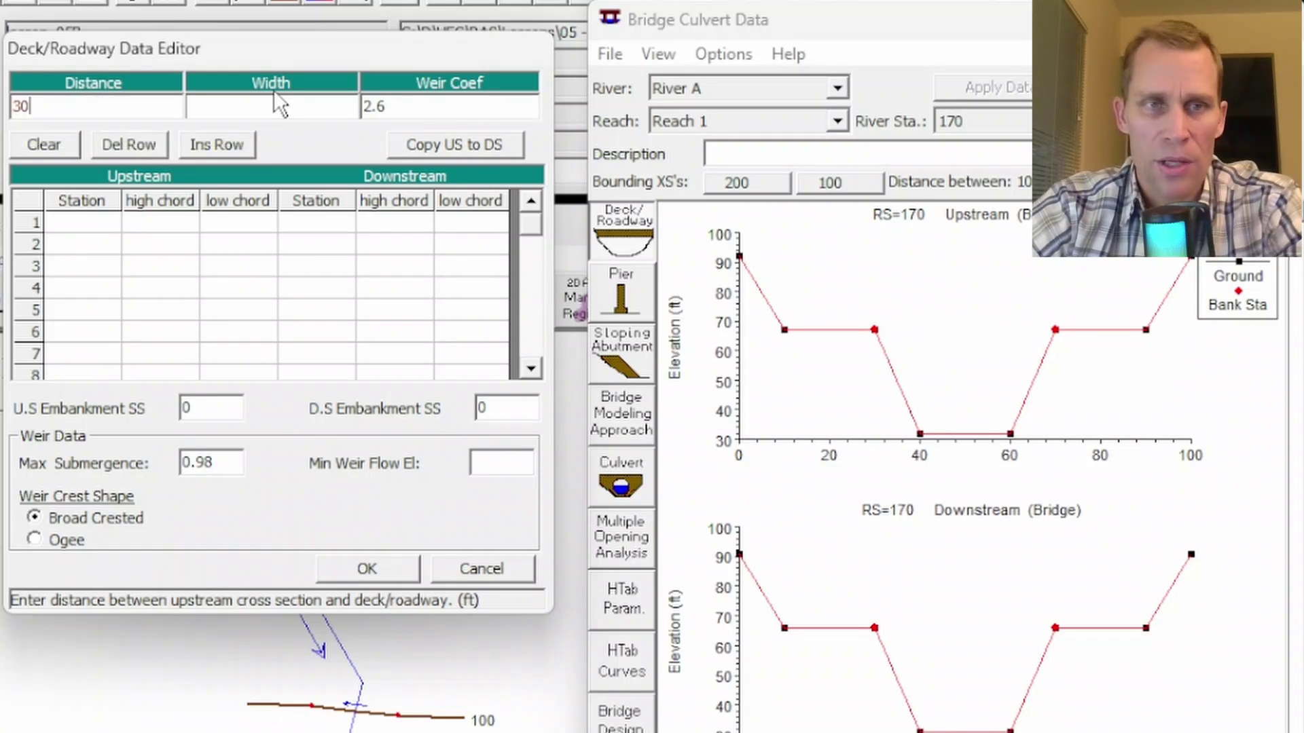
{"action": "key", "text": "Tab"}
{"action": "type", "text": "40"}
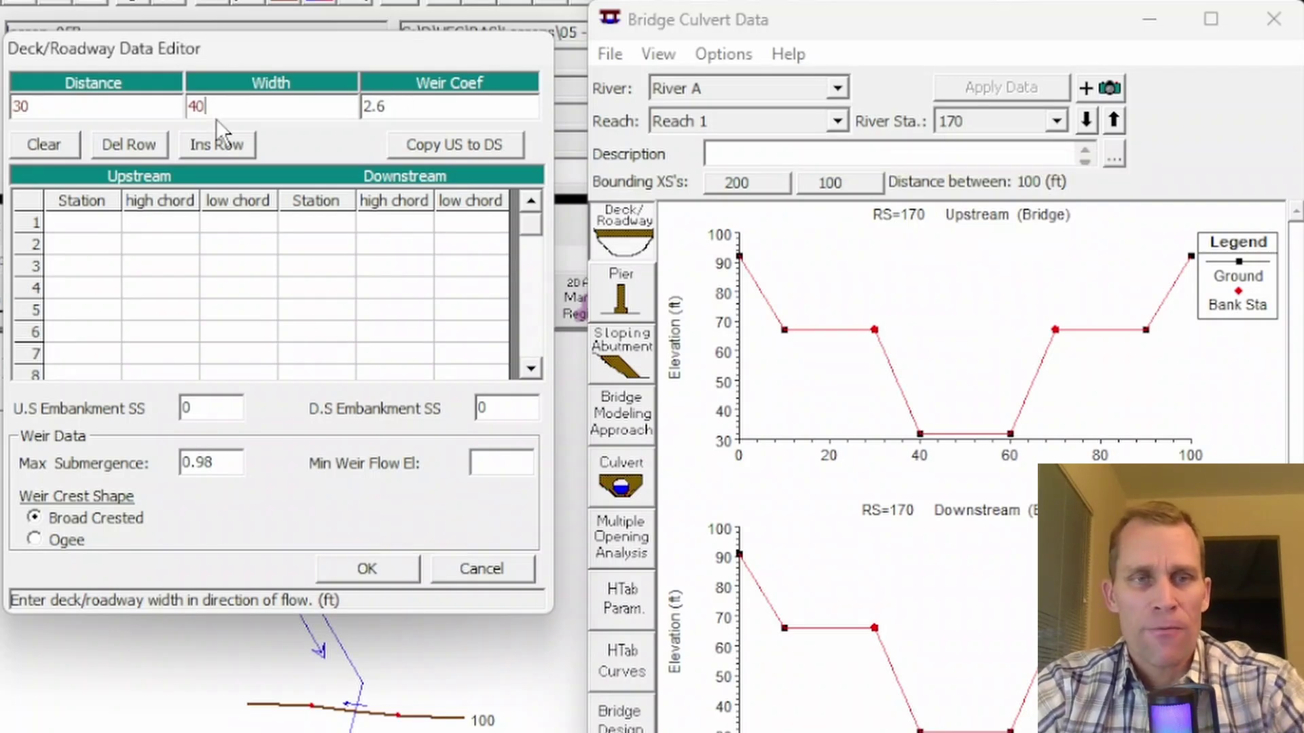
{"action": "left_click_drag", "start_coordinate": [212, 105], "coordinate": [150, 88]}
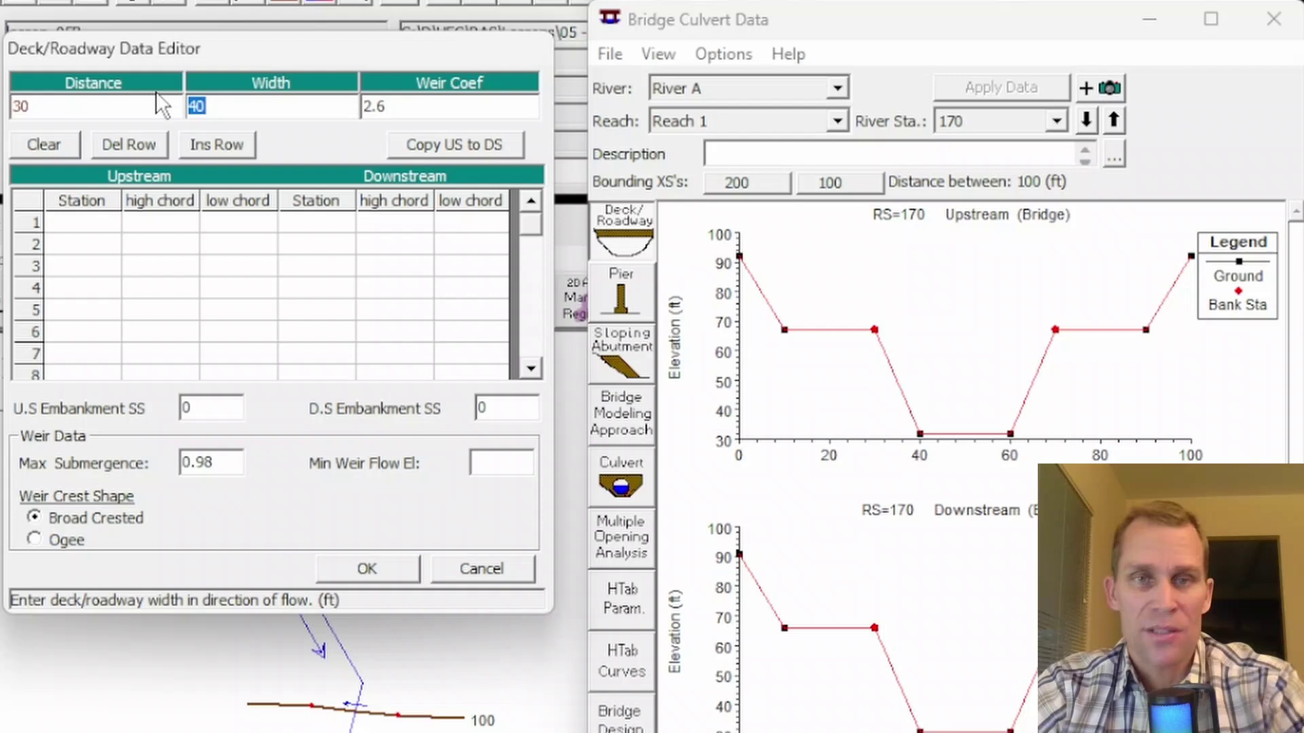
{"action": "double_click", "coordinate": [31, 105]}
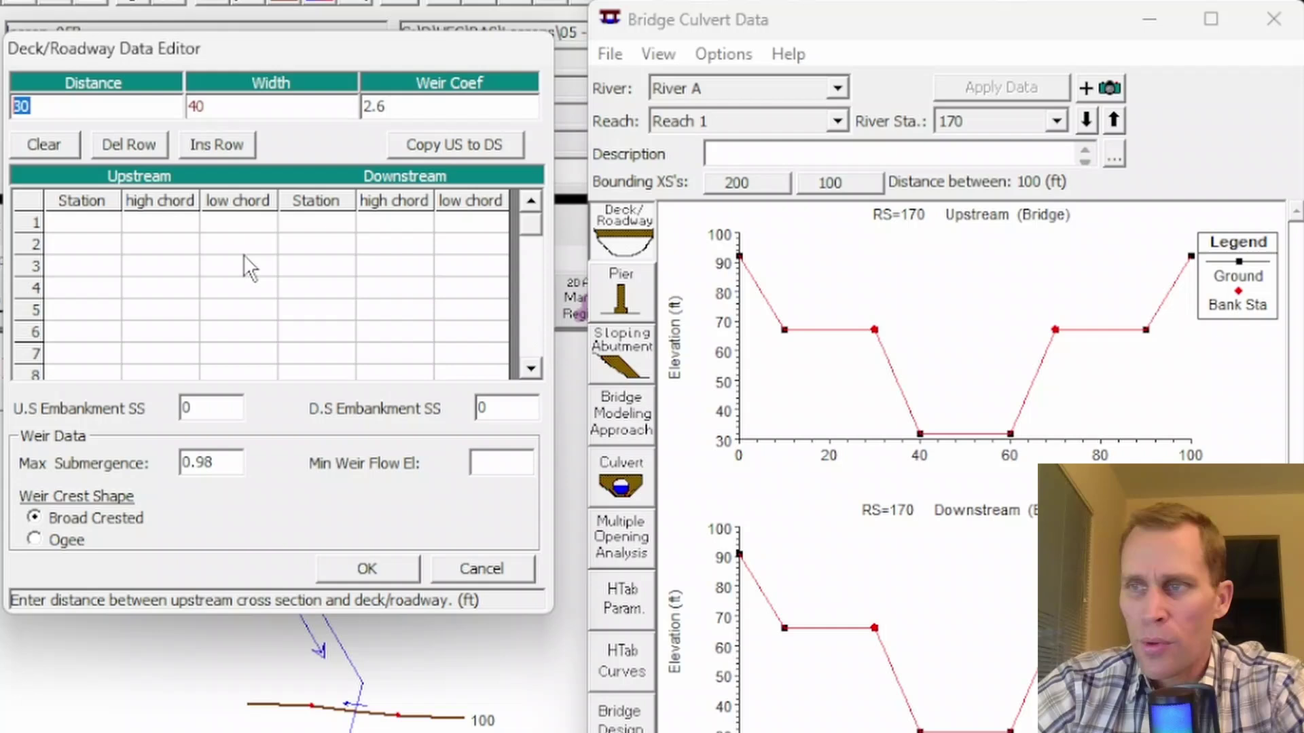
{"action": "left_click", "coordinate": [95, 224]}
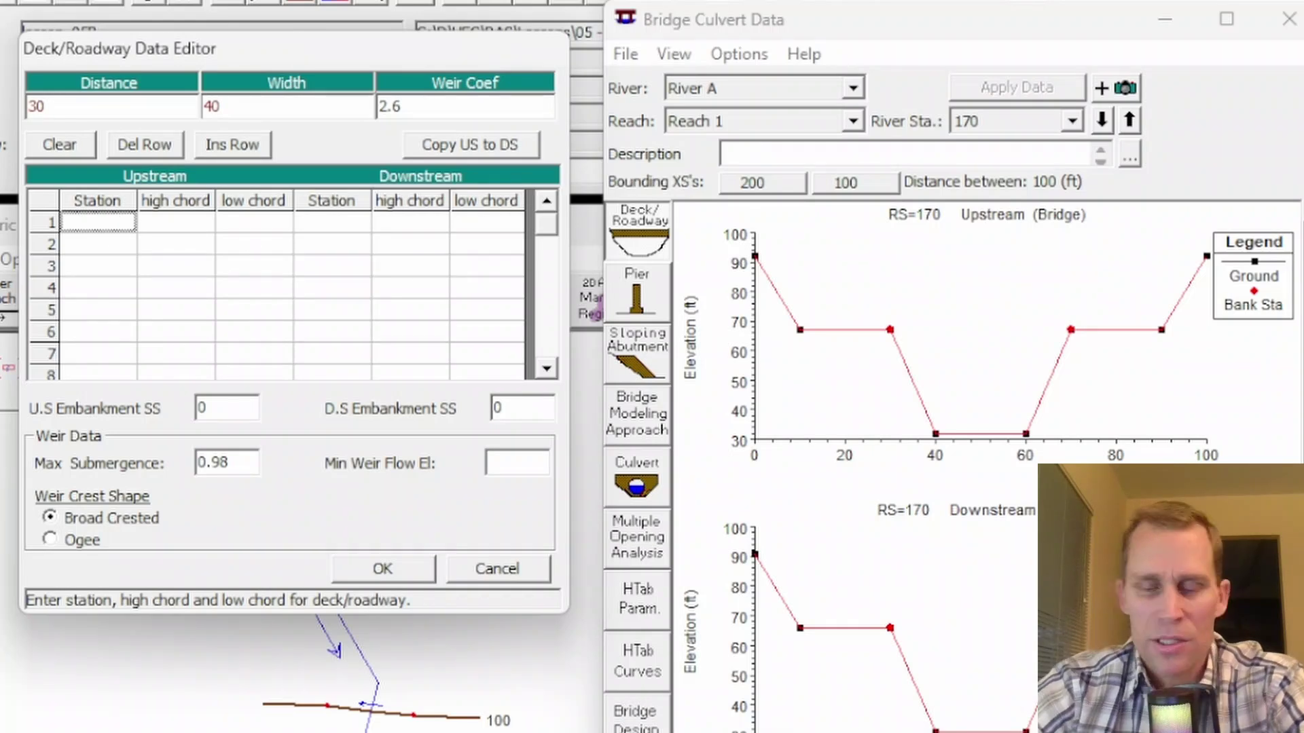
Paste six upstream deck rows (stations 10–90, high chord 108, low chord 100) and accept.
{"action": "key", "text": "ctrl+v"}
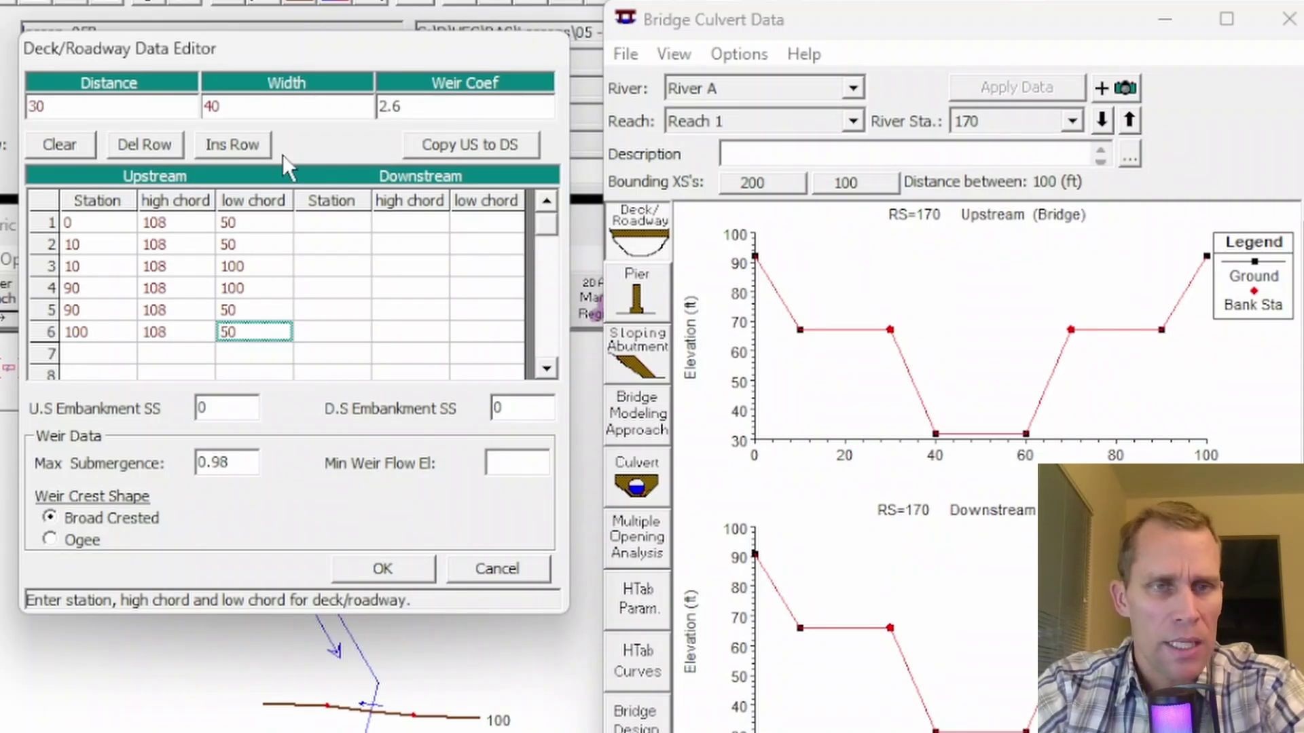
{"action": "left_click", "coordinate": [380, 569]}
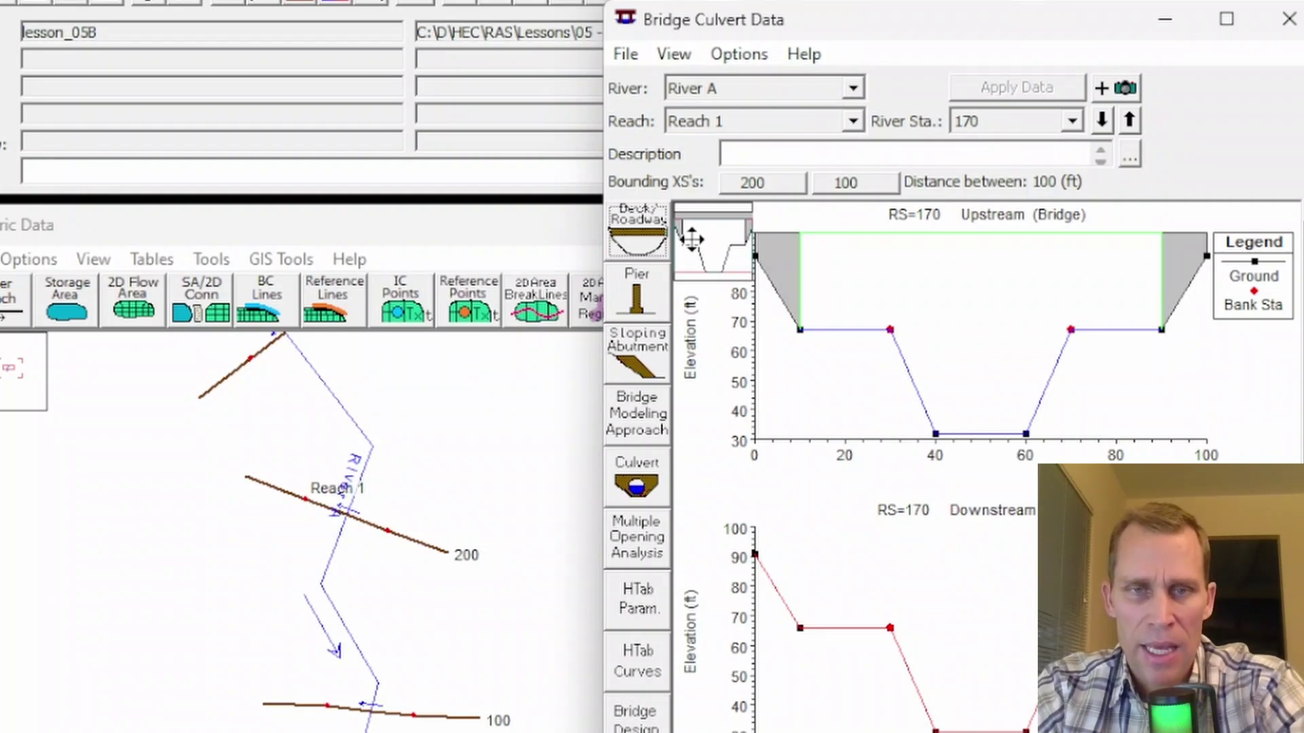
{"action": "left_click_drag", "start_coordinate": [688, 235], "coordinate": [694, 212]}
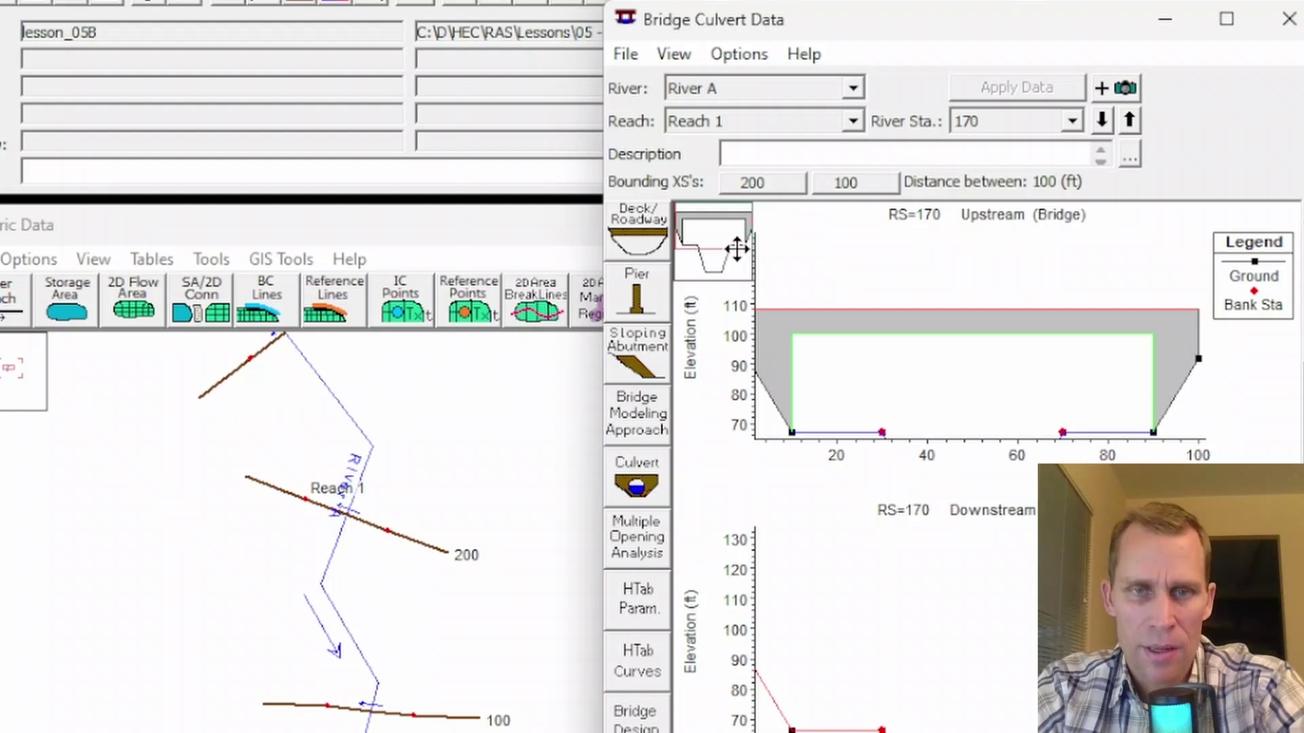
{"action": "left_click_drag", "start_coordinate": [748, 250], "coordinate": [754, 268]}
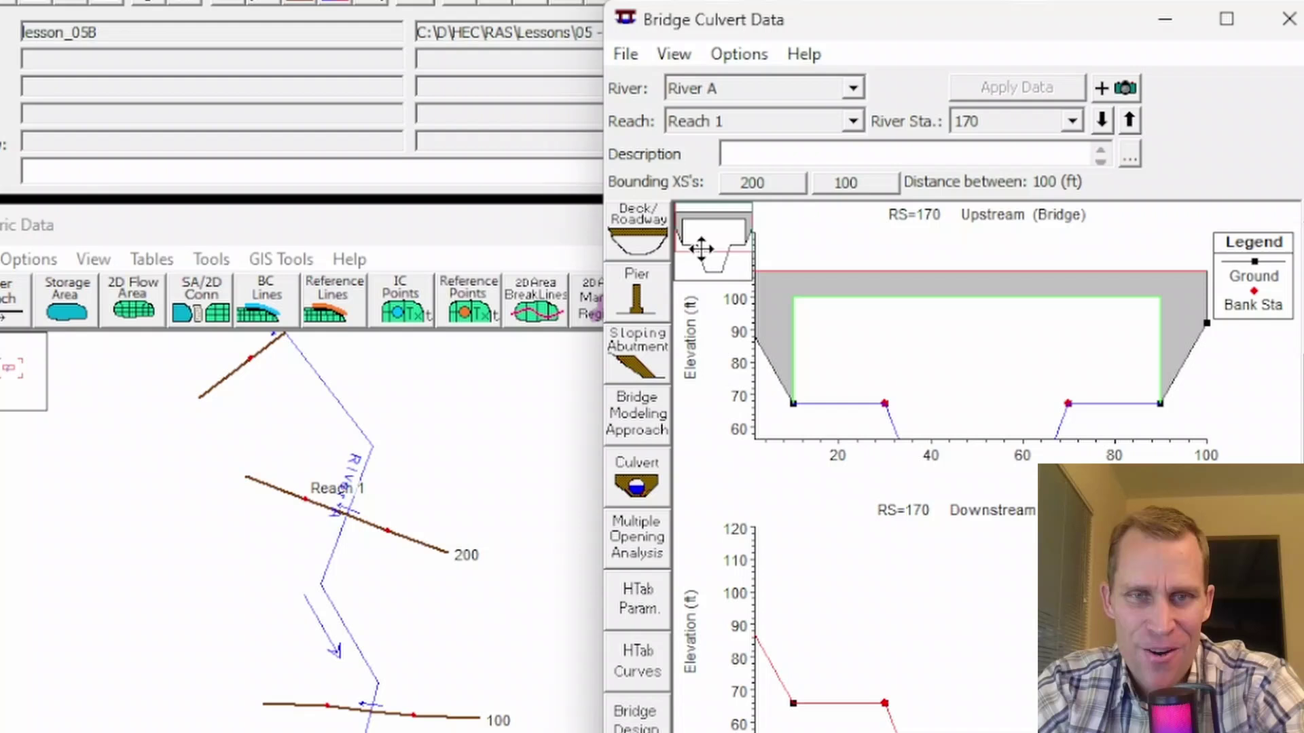
{"action": "left_click_drag", "start_coordinate": [704, 246], "coordinate": [709, 224]}
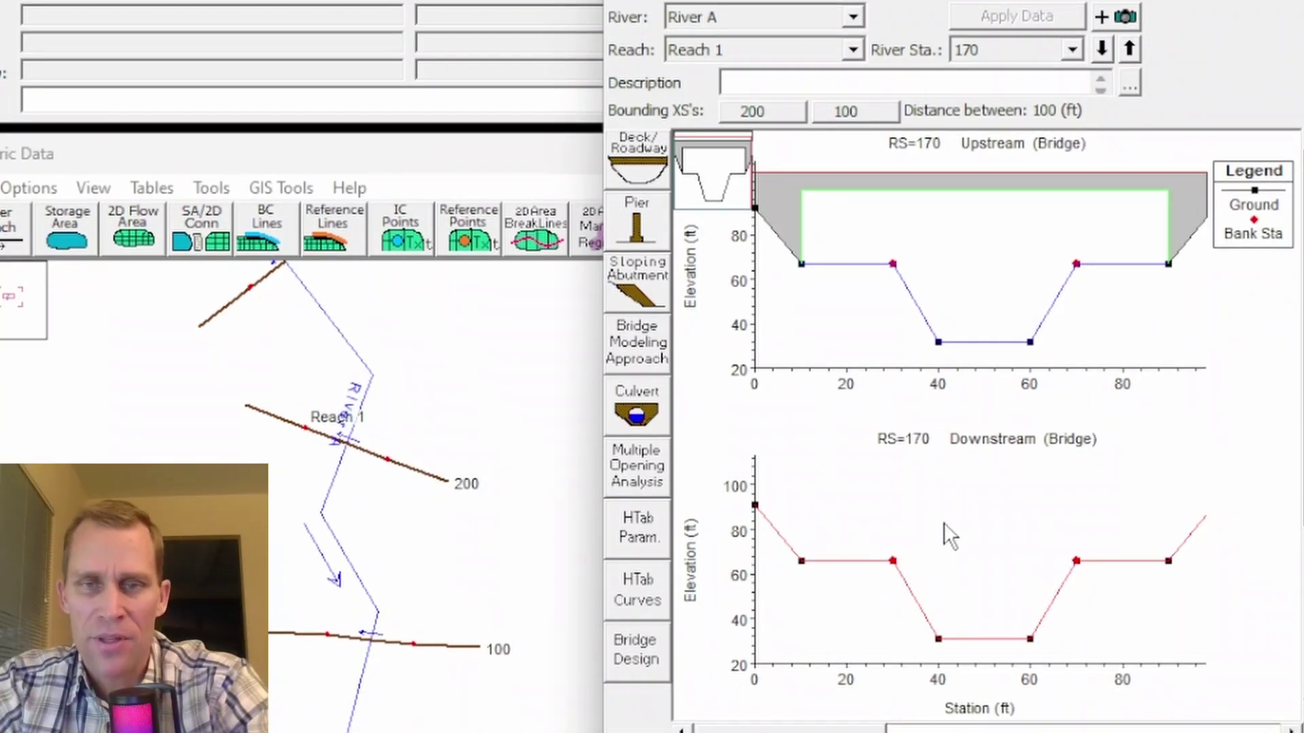
Copy the upstream deck points to the downstream side, save, and reopen the Deck/Roadway data.
{"action": "left_click", "coordinate": [640, 170]}
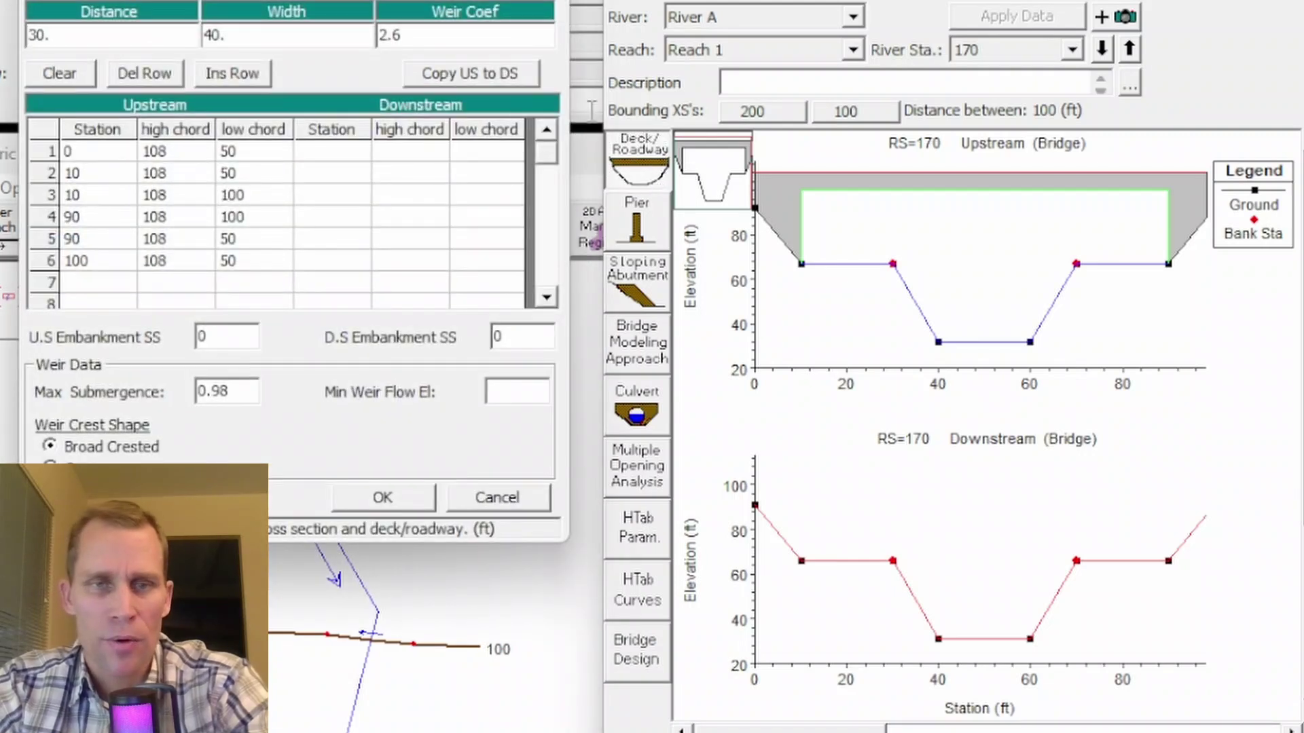
{"action": "left_click", "coordinate": [438, 75]}
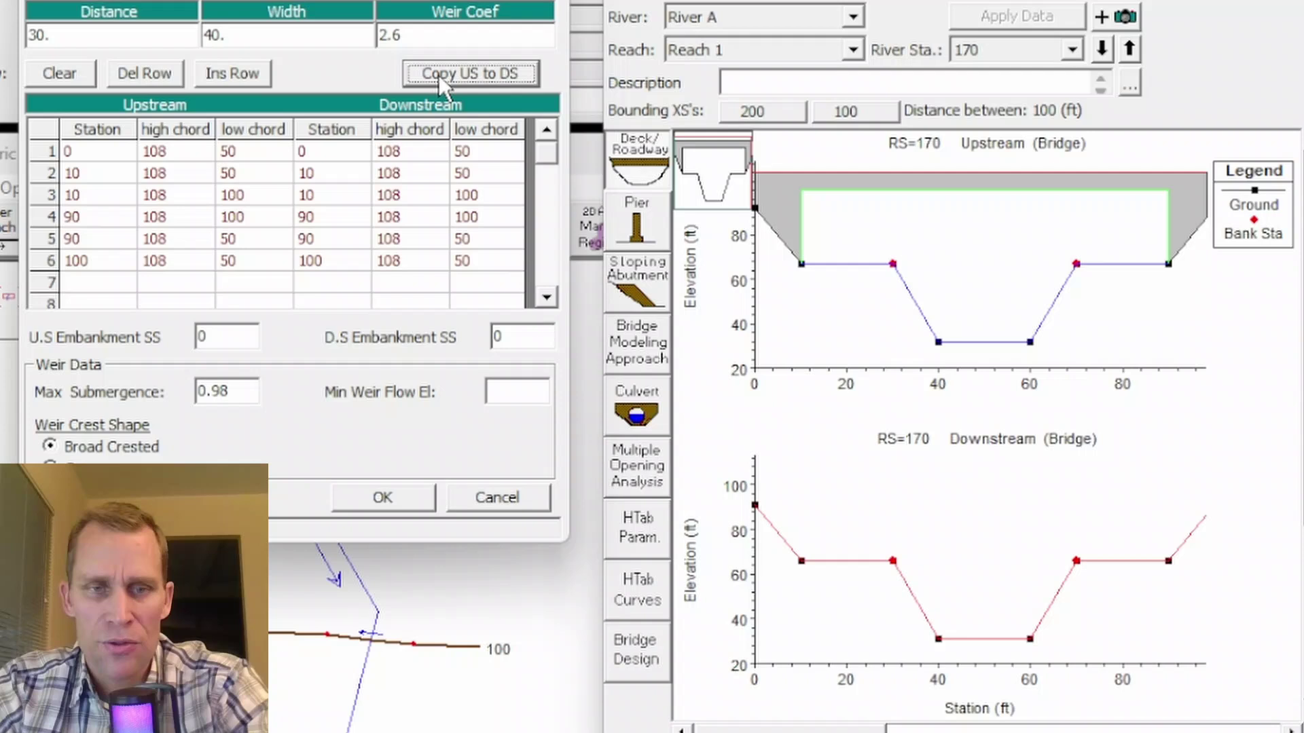
{"action": "left_click", "coordinate": [410, 496]}
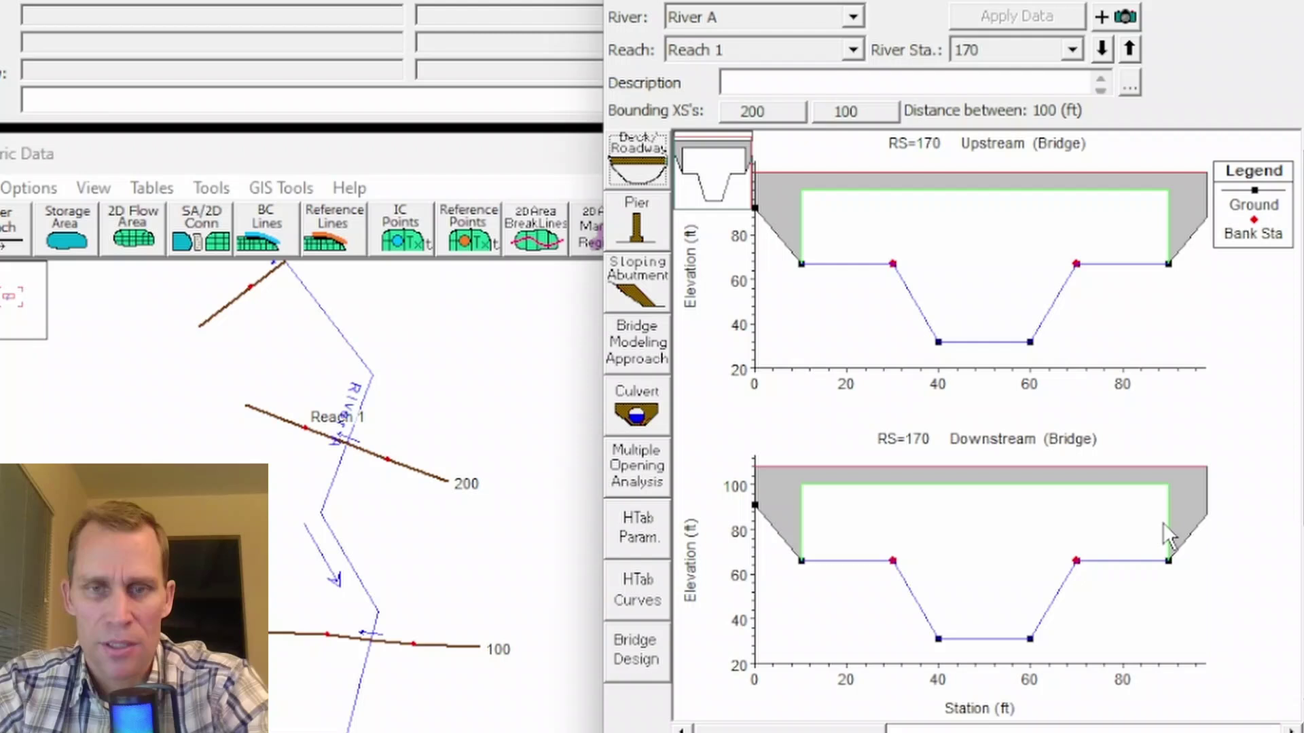
{"action": "left_click", "coordinate": [641, 173]}
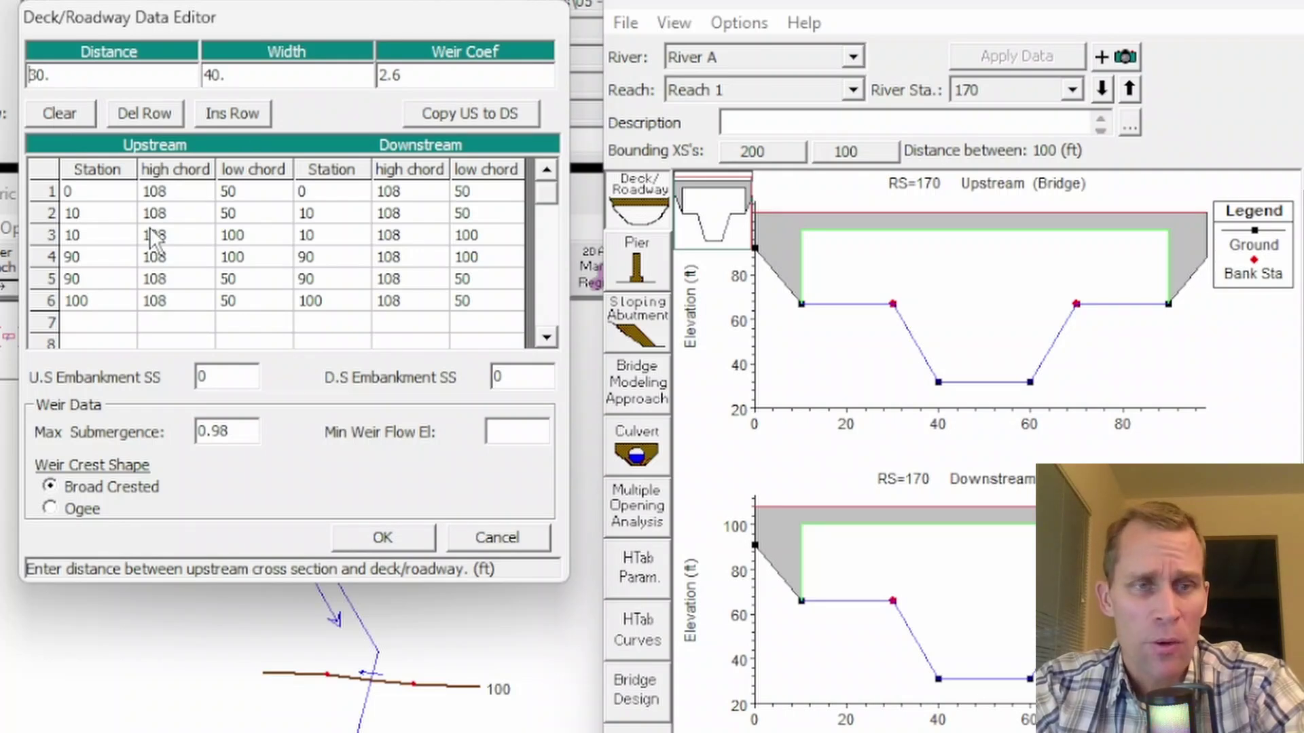
{"action": "left_click", "coordinate": [72, 257]}
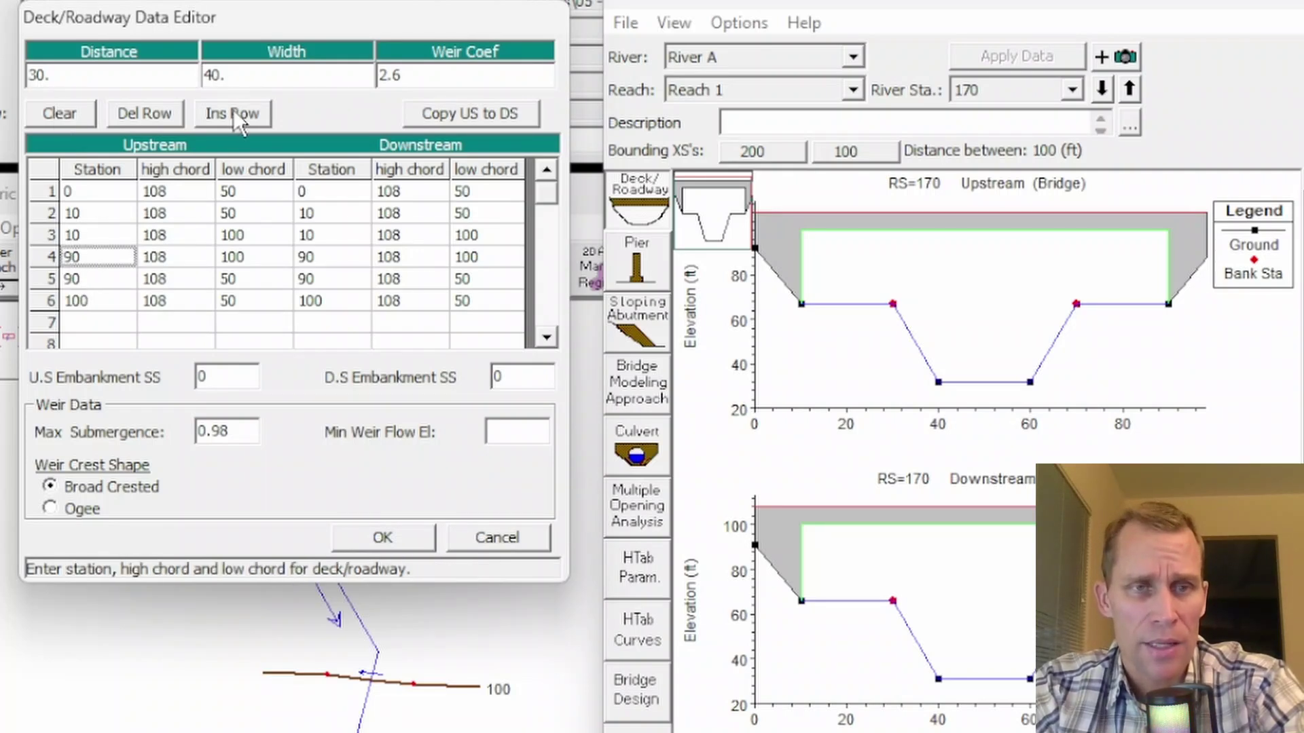
{"action": "left_click", "coordinate": [234, 113]}
{"action": "left_click", "coordinate": [155, 112]}
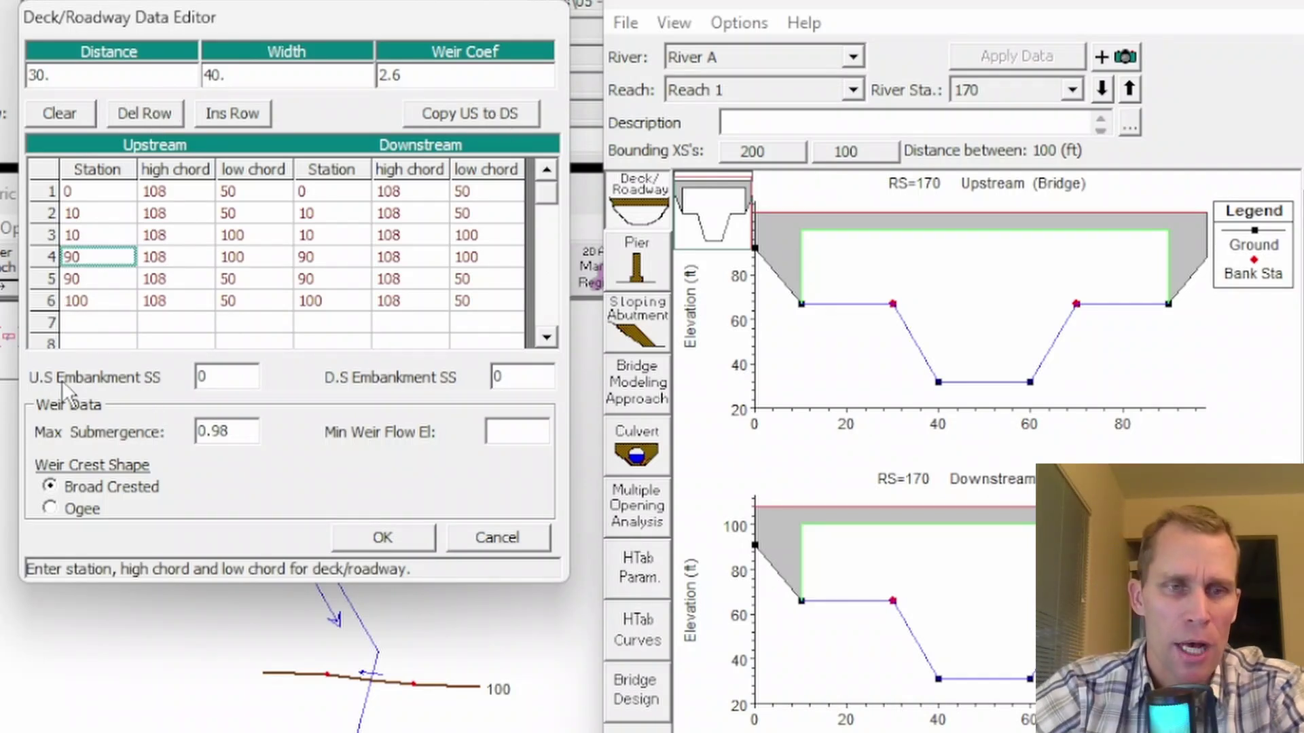
Enter 2 for both the U.S. and D.S. embankment side slopes.
{"action": "left_click", "coordinate": [231, 378]}
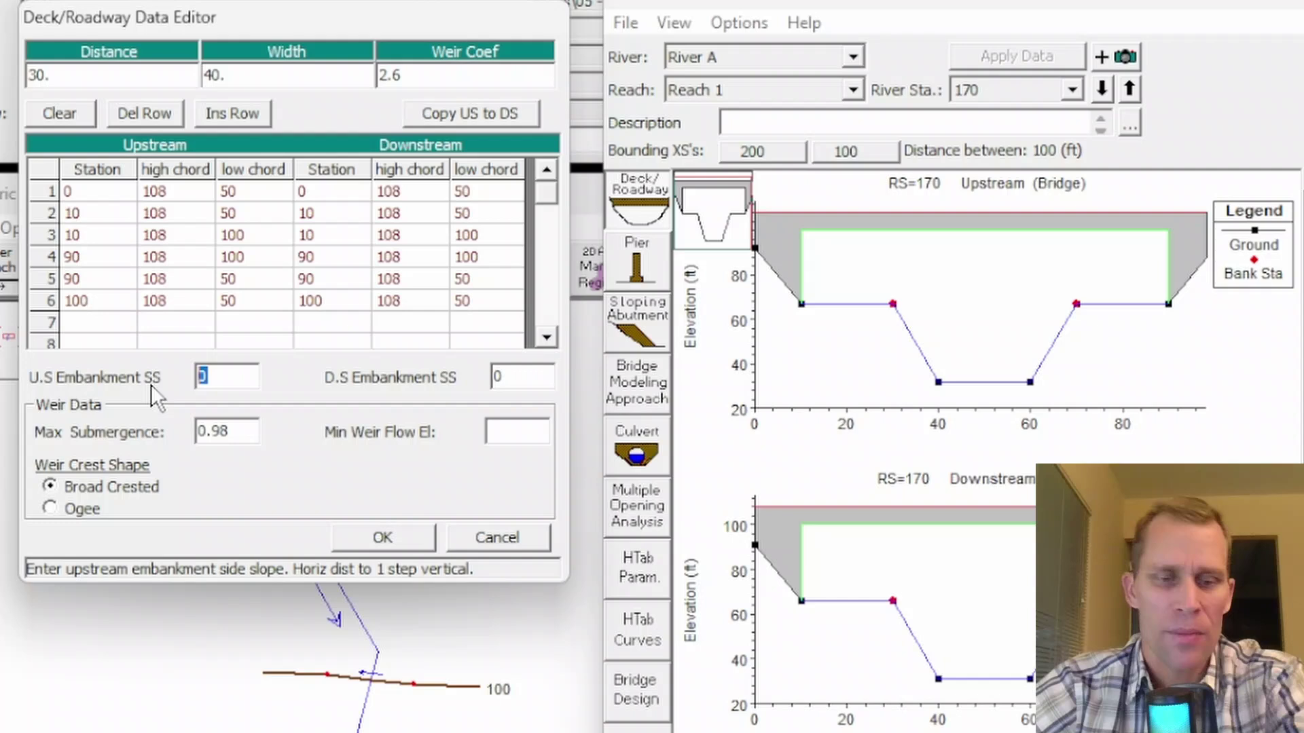
{"action": "type", "text": "2"}
{"action": "left_click", "coordinate": [516, 376]}
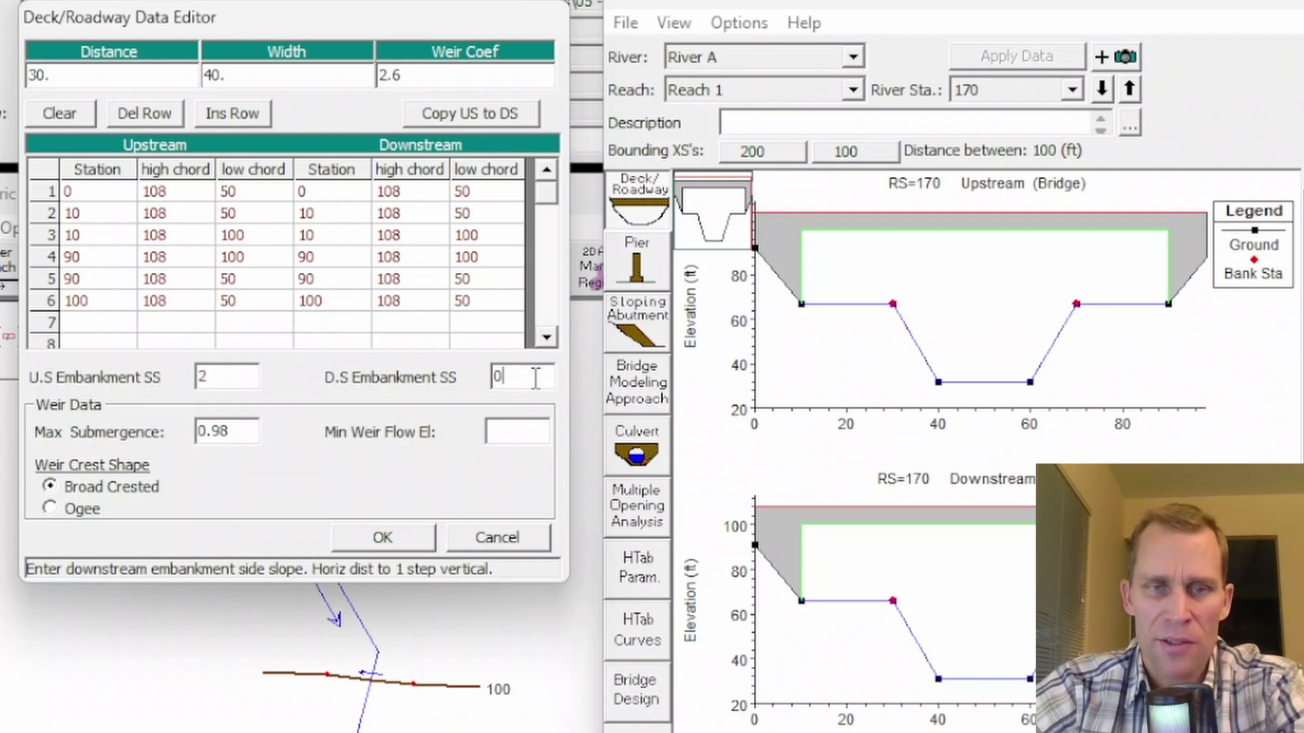
{"action": "type", "text": "2"}
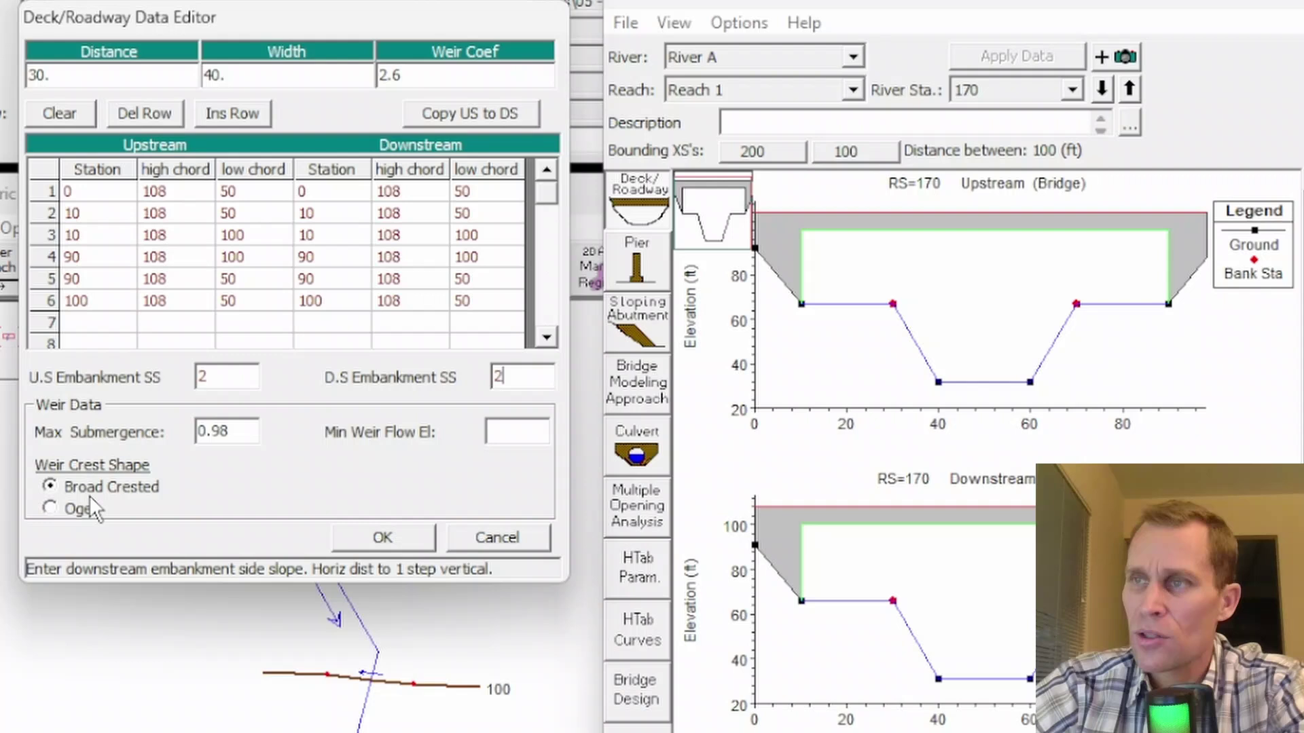
Set minimum weir flow elevation 108, keep 0.98 submergence and broad-crested weir, then save.
{"action": "left_click", "coordinate": [224, 432]}
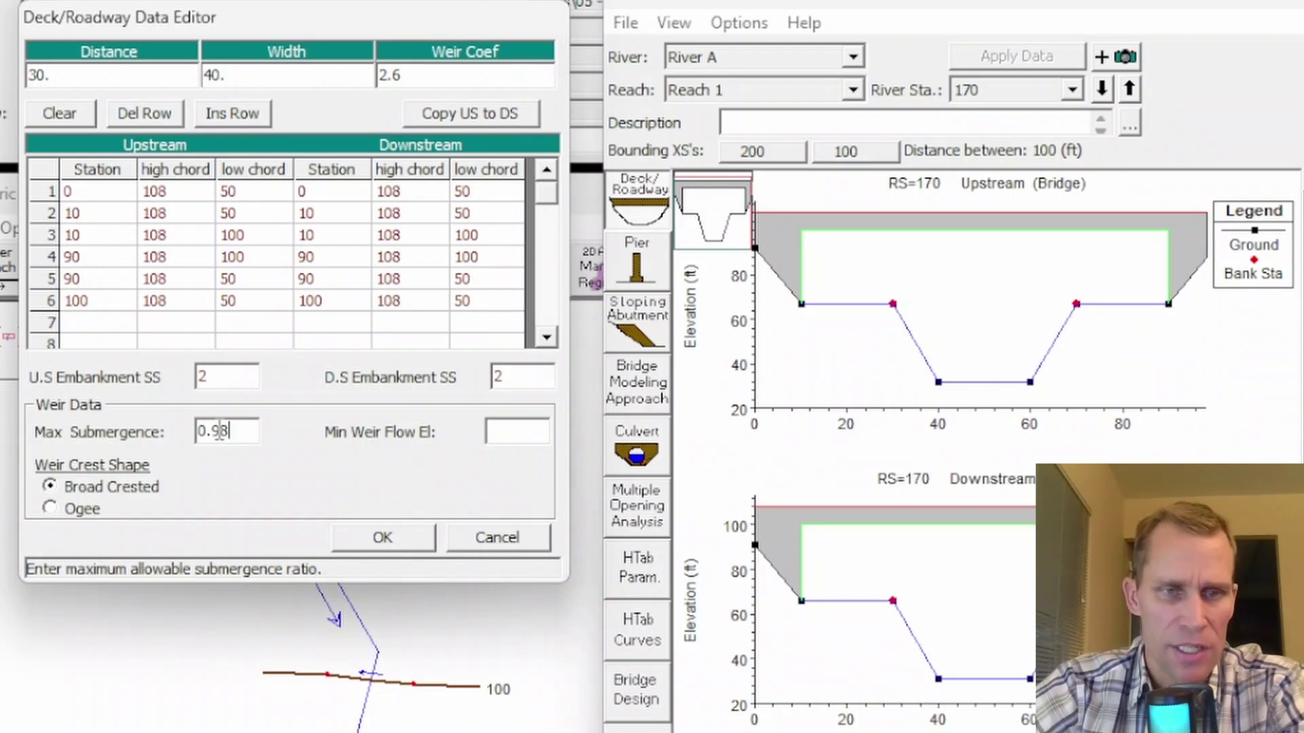
{"action": "left_click_drag", "start_coordinate": [228, 432], "coordinate": [133, 421]}
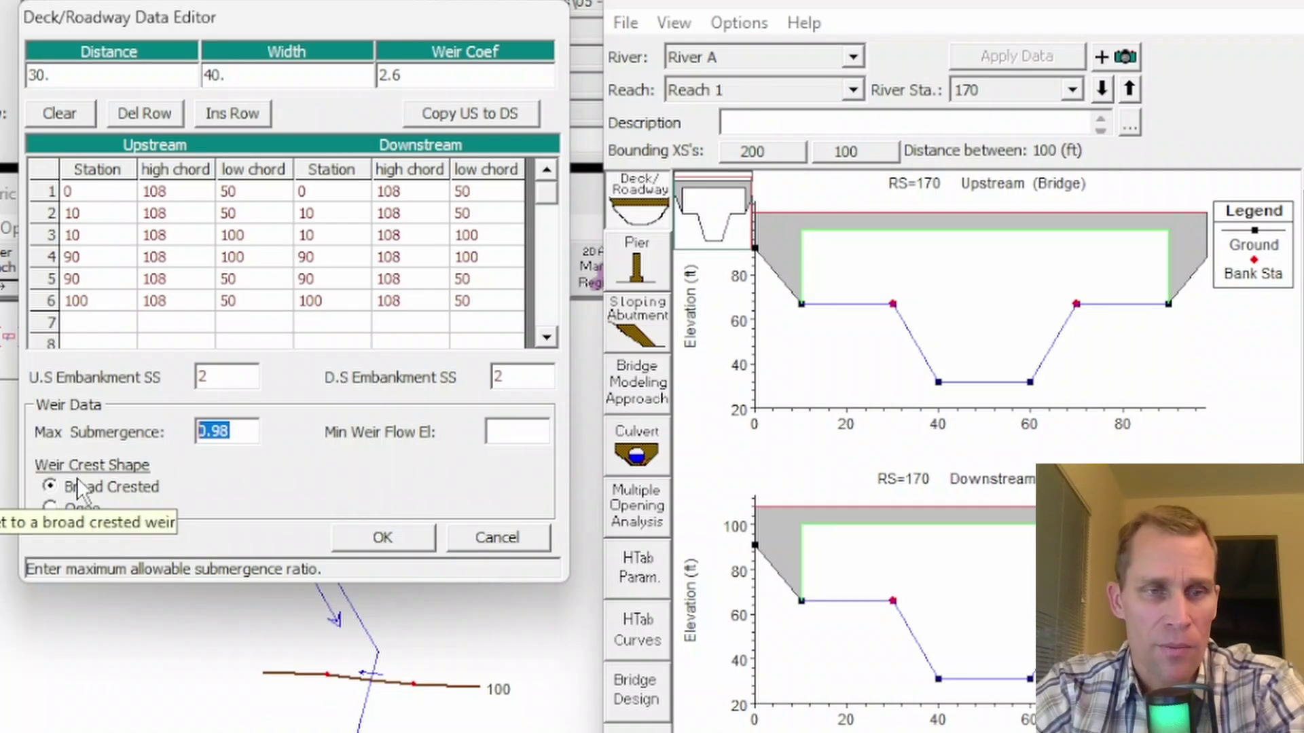
{"action": "left_click", "coordinate": [50, 486]}
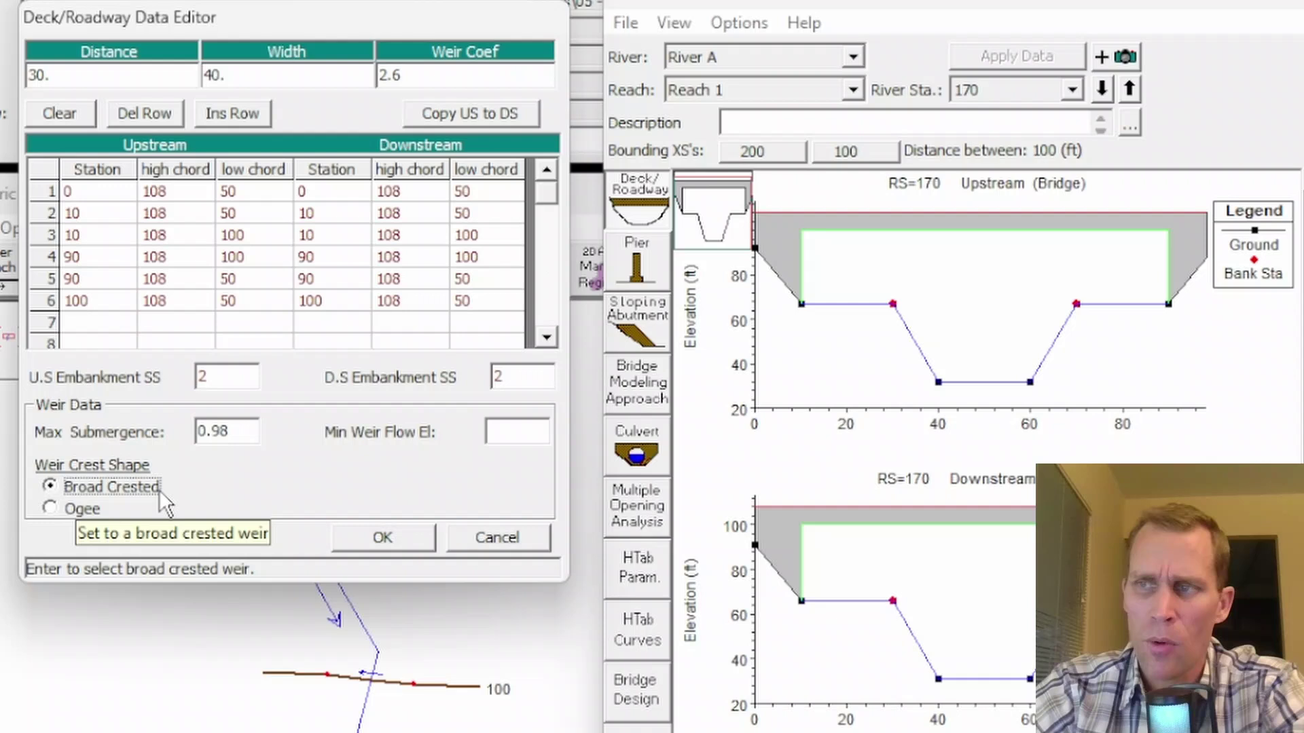
{"action": "left_click", "coordinate": [520, 430]}
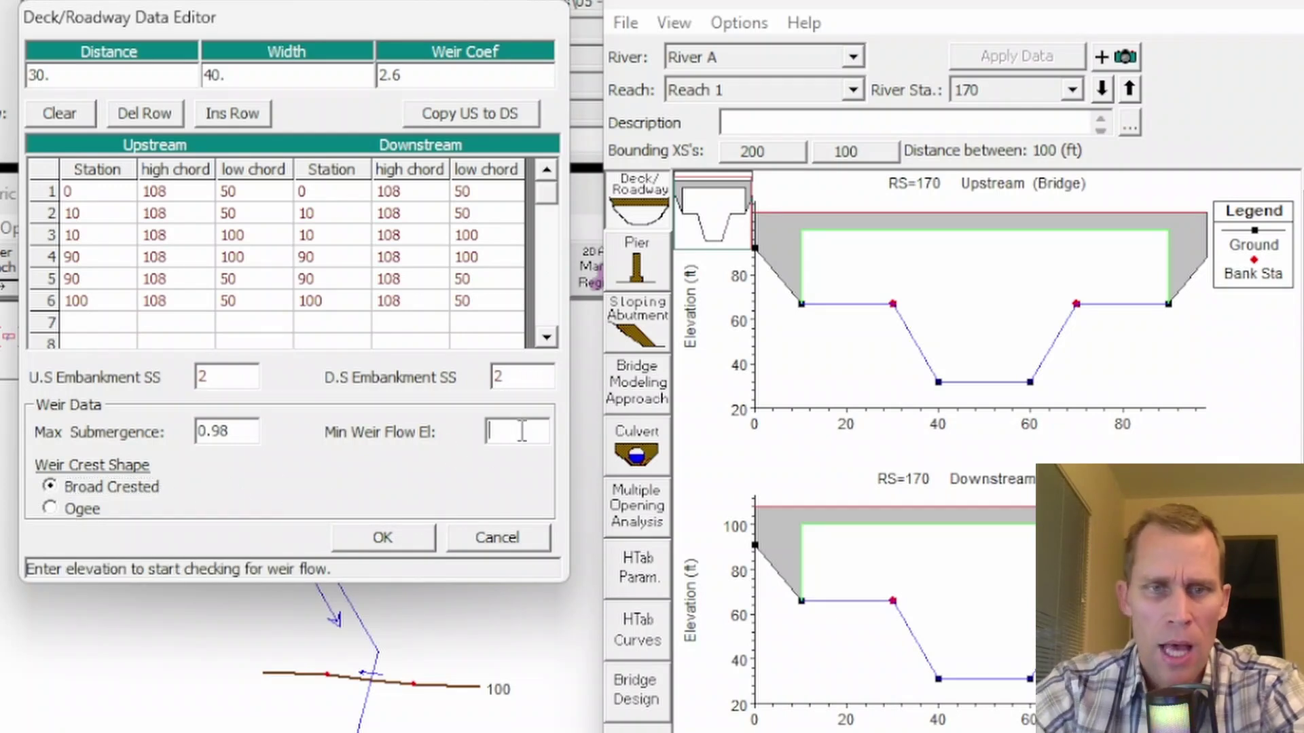
{"action": "type", "text": "108"}
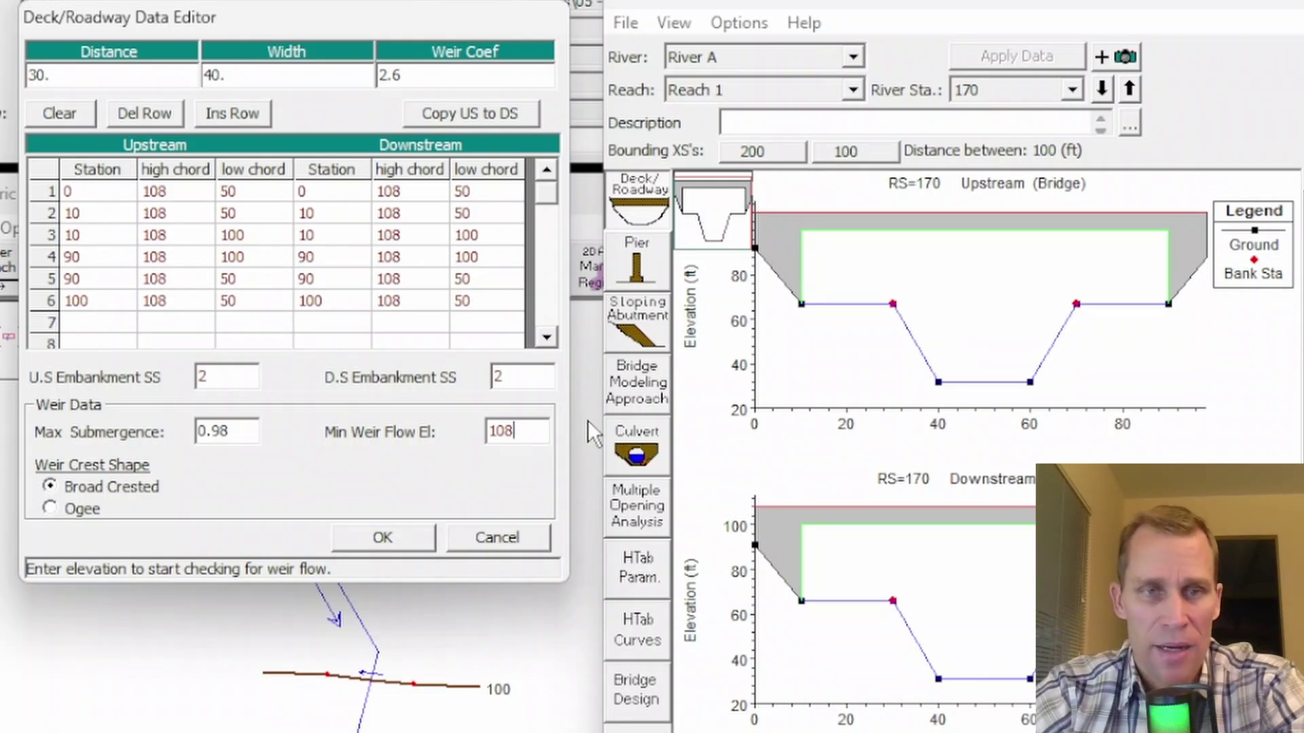
{"action": "left_click", "coordinate": [168, 189]}
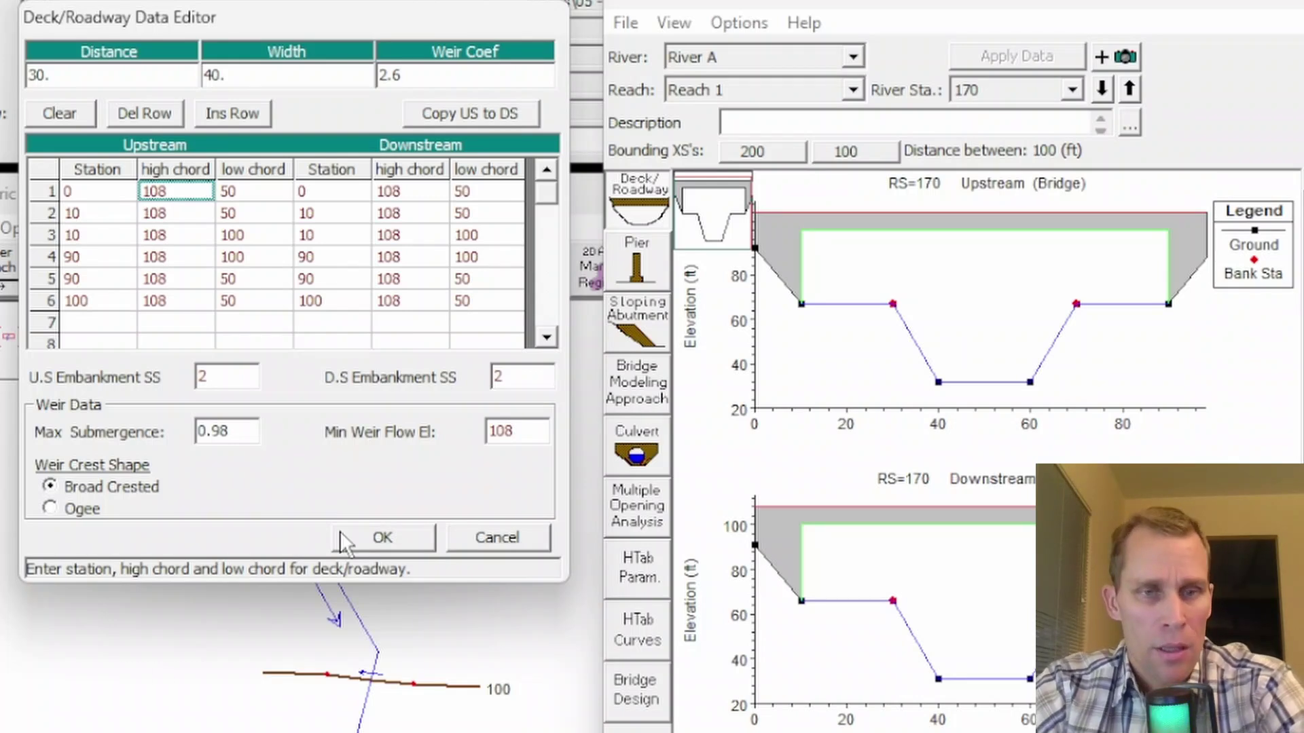
{"action": "left_click", "coordinate": [388, 539]}
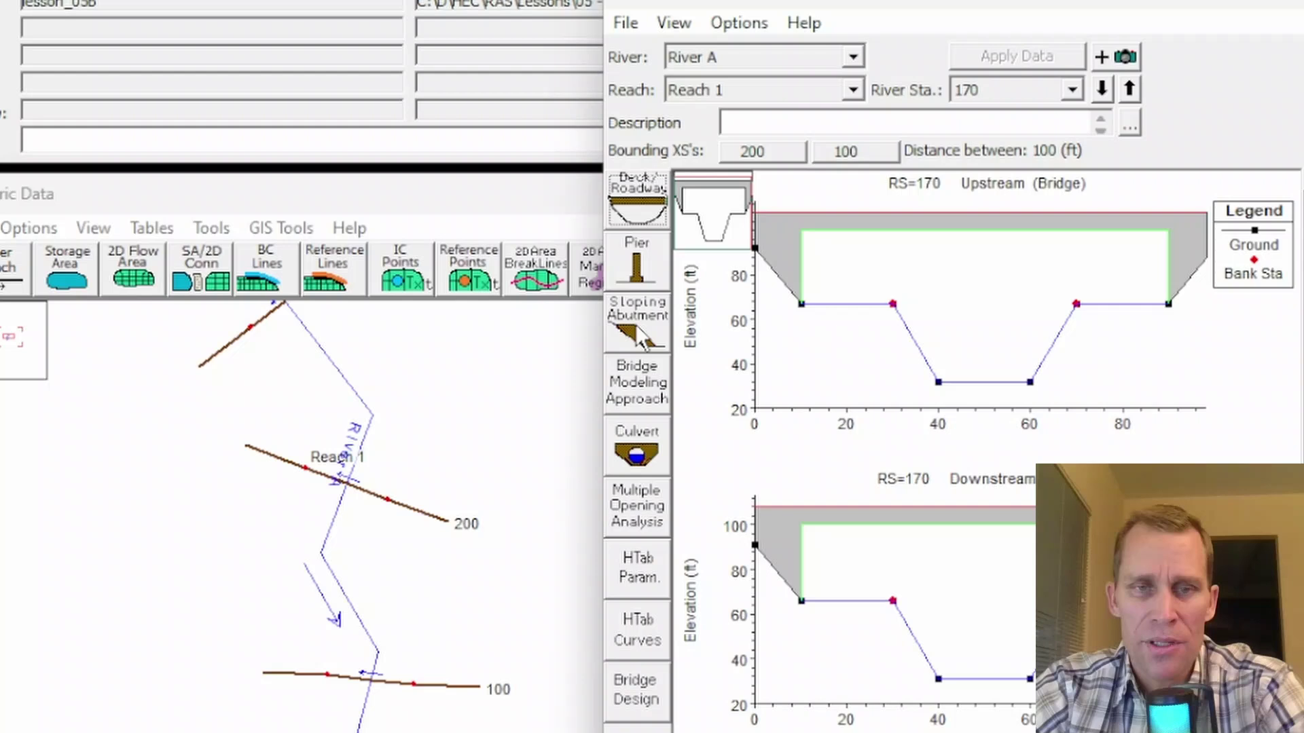
Enter upstream sloping abutment points 10/100, 30/0, 70/0, 90/100 and save them.
{"action": "left_click", "coordinate": [629, 337]}
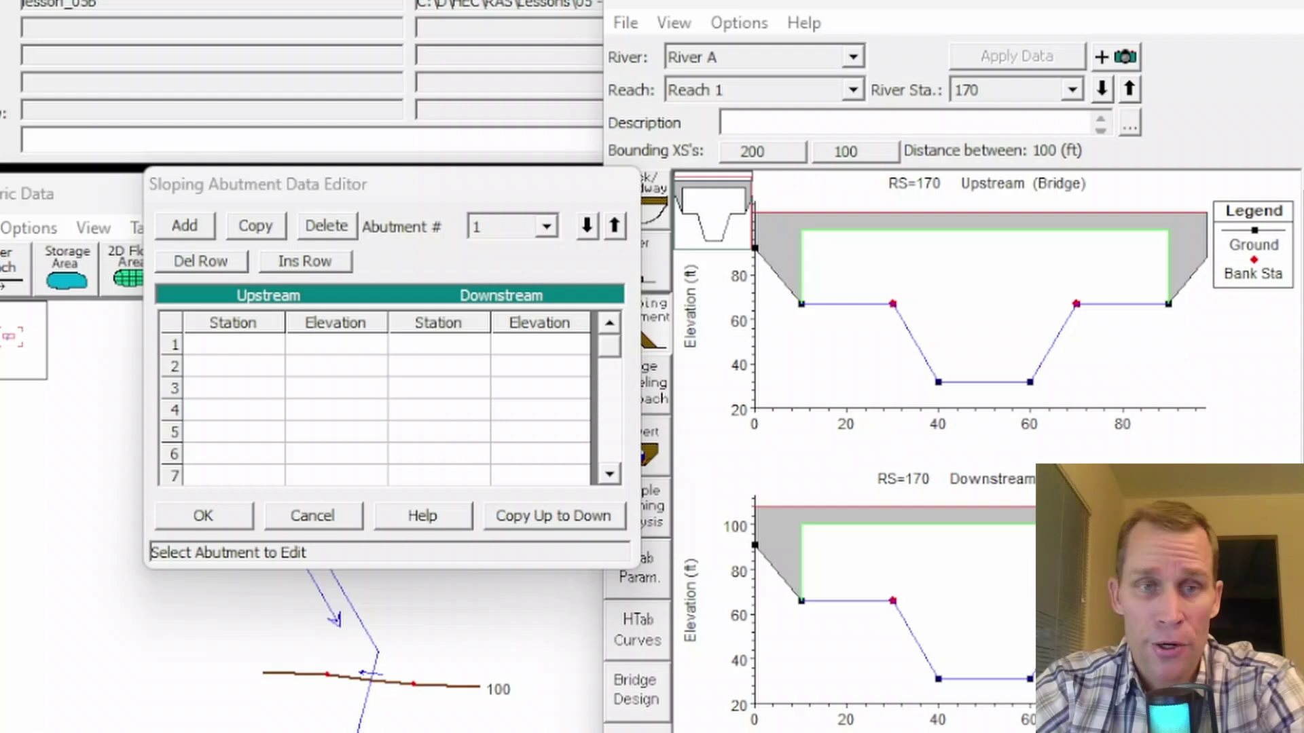
{"action": "left_click_drag", "start_coordinate": [468, 183], "coordinate": [406, 125]}
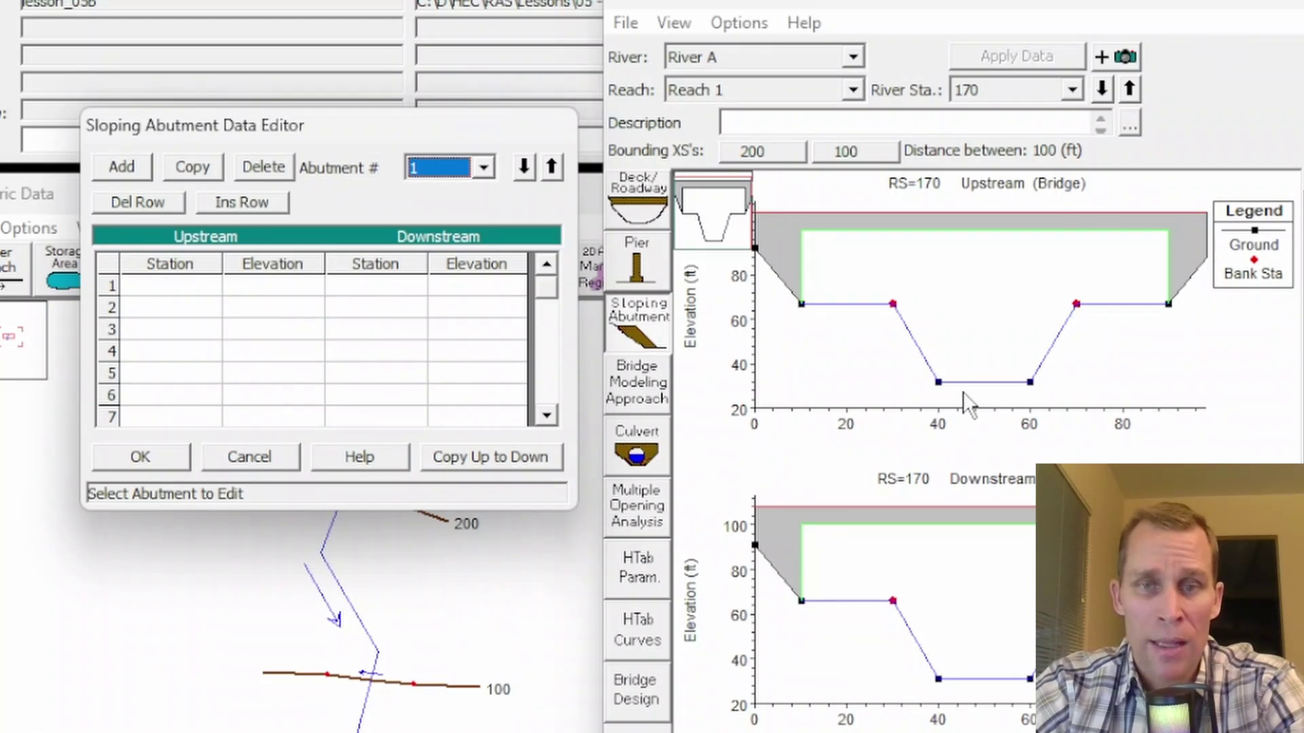
{"action": "left_click", "coordinate": [170, 285]}
{"action": "type", "text": "10"}
{"action": "key", "text": "Tab"}
{"action": "type", "text": "100"}
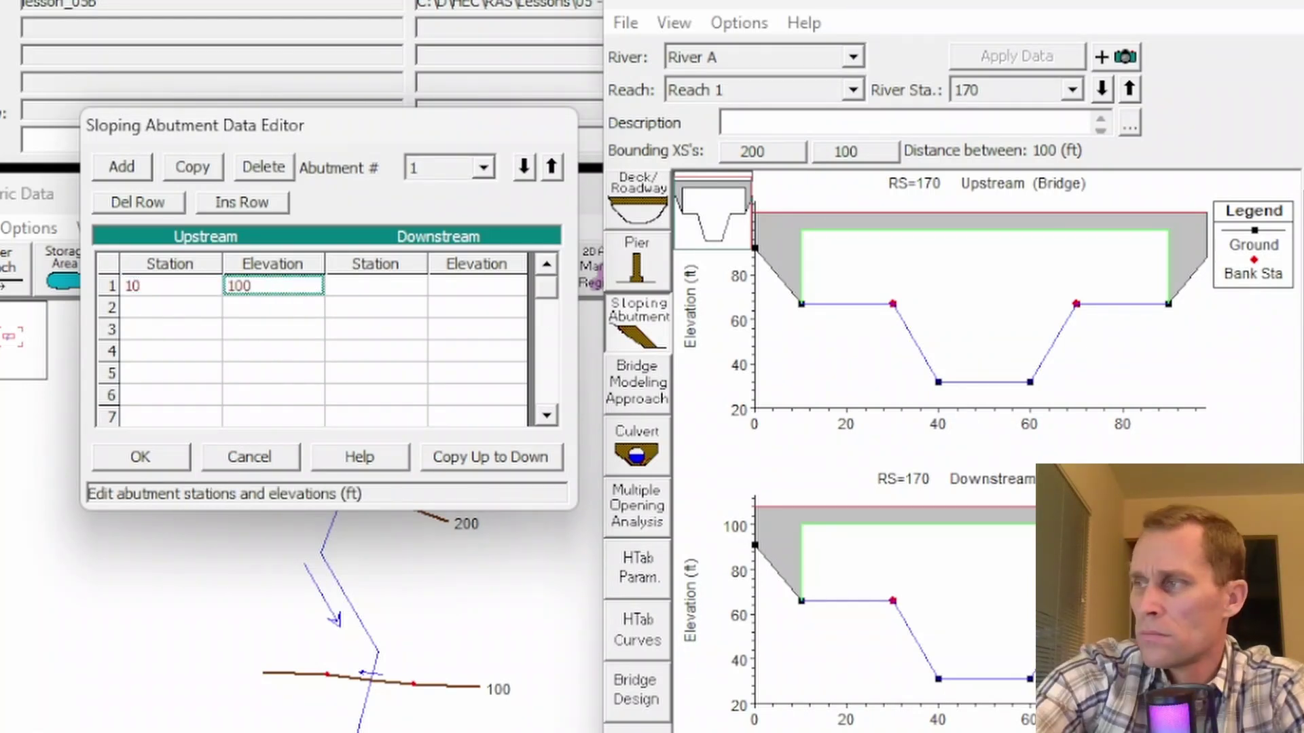
{"action": "key", "text": "Return"}
{"action": "type", "text": "30"}
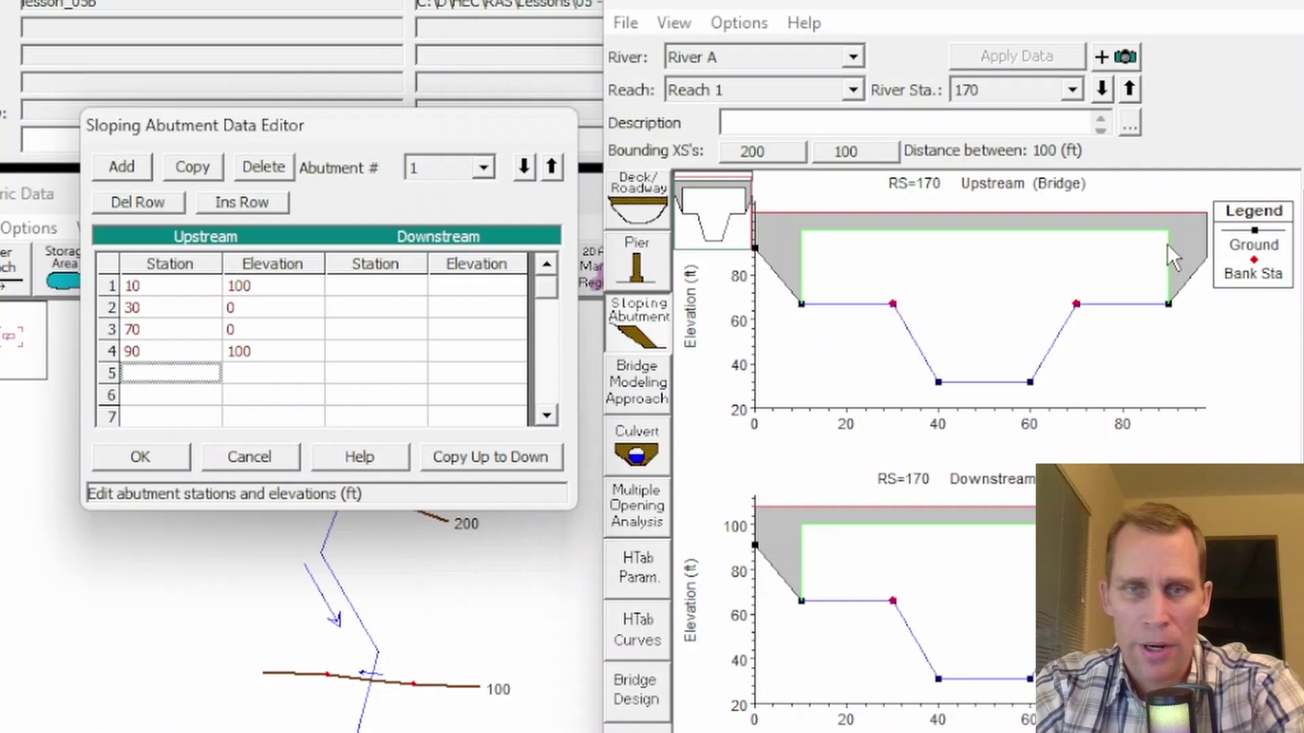
{"action": "left_click", "coordinate": [152, 455]}
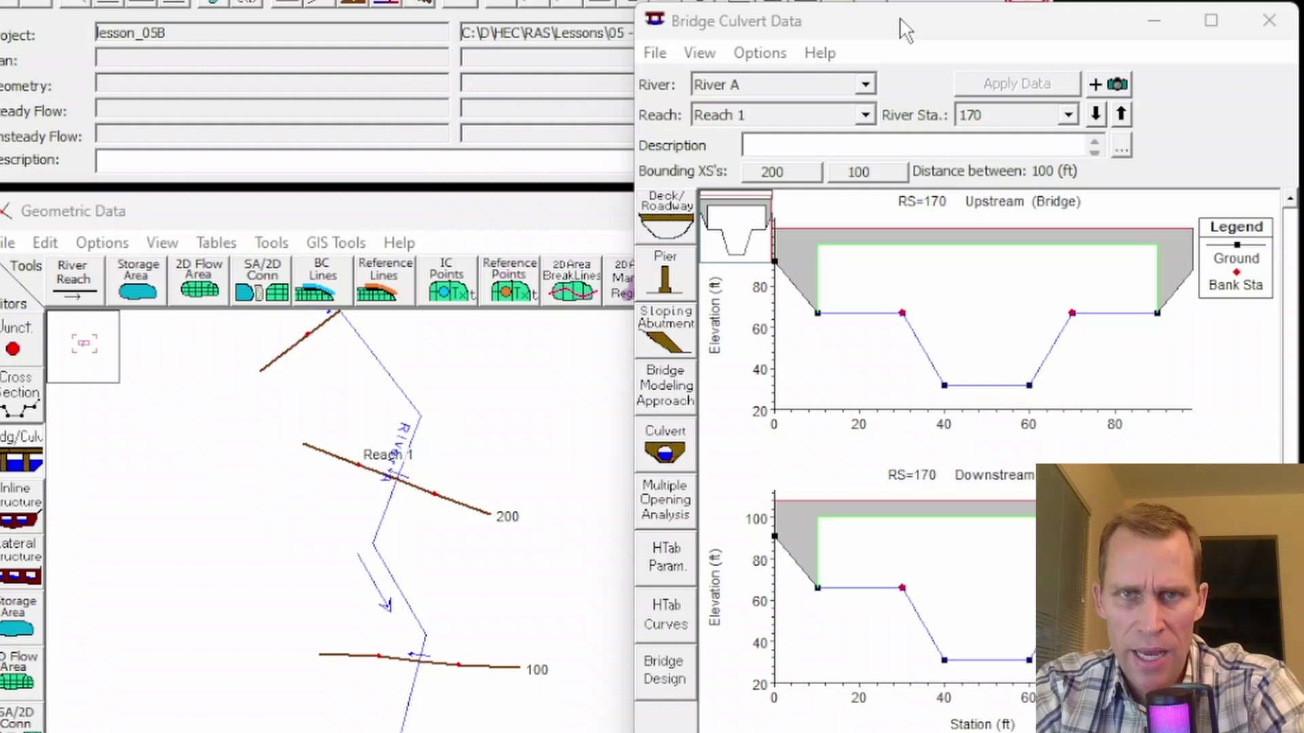
Shift the Bridge Culvert Data window so the RS 170 upstream plot redraws showing the abutments.
{"action": "left_click_drag", "start_coordinate": [903, 29], "coordinate": [867, 14]}
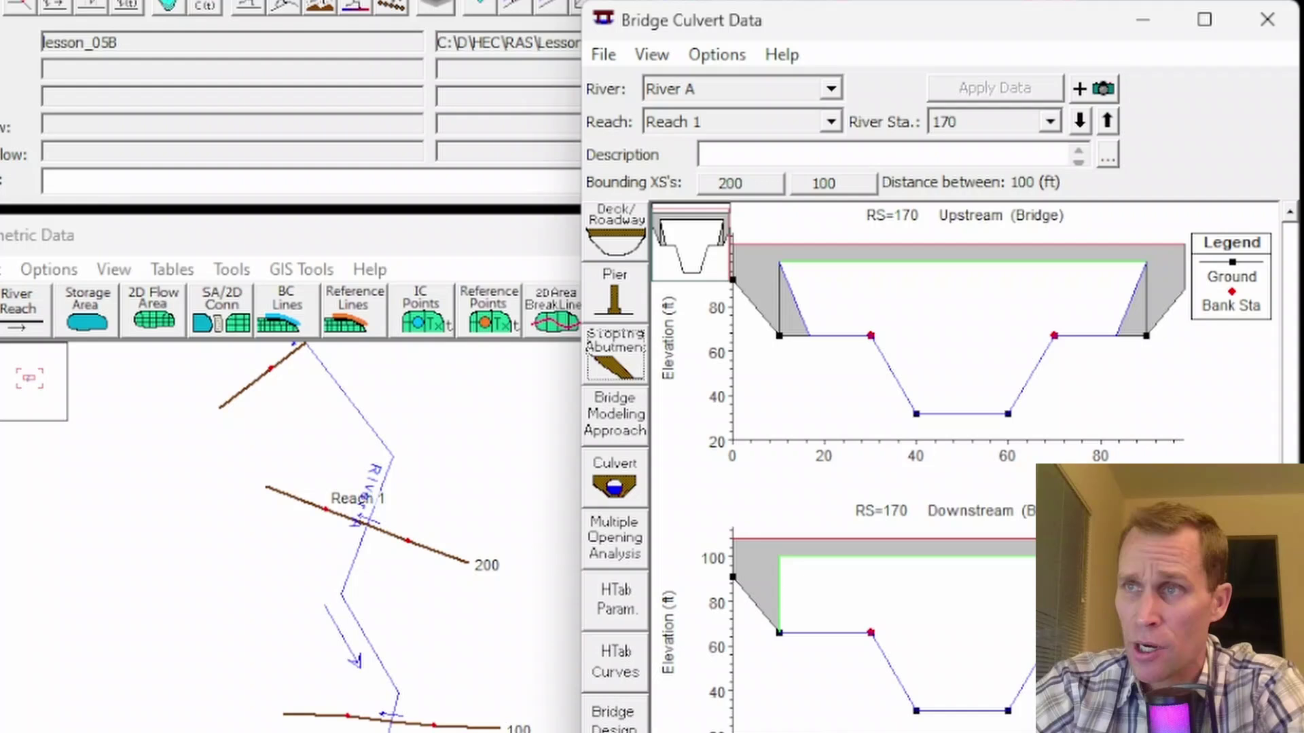
Copy the upstream sloping abutment points to the downstream side of the RS 170 bridge.
{"action": "left_click", "coordinate": [614, 353]}
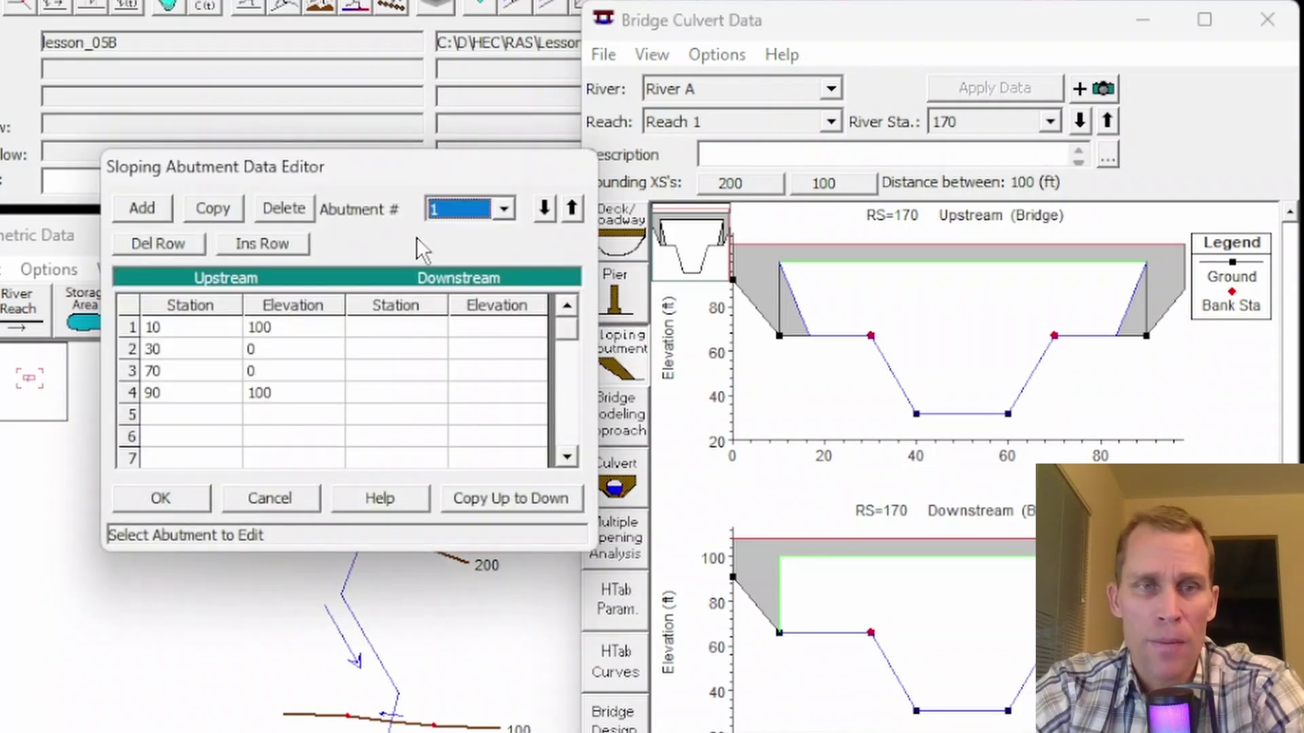
{"action": "left_click_drag", "start_coordinate": [382, 171], "coordinate": [369, 170]}
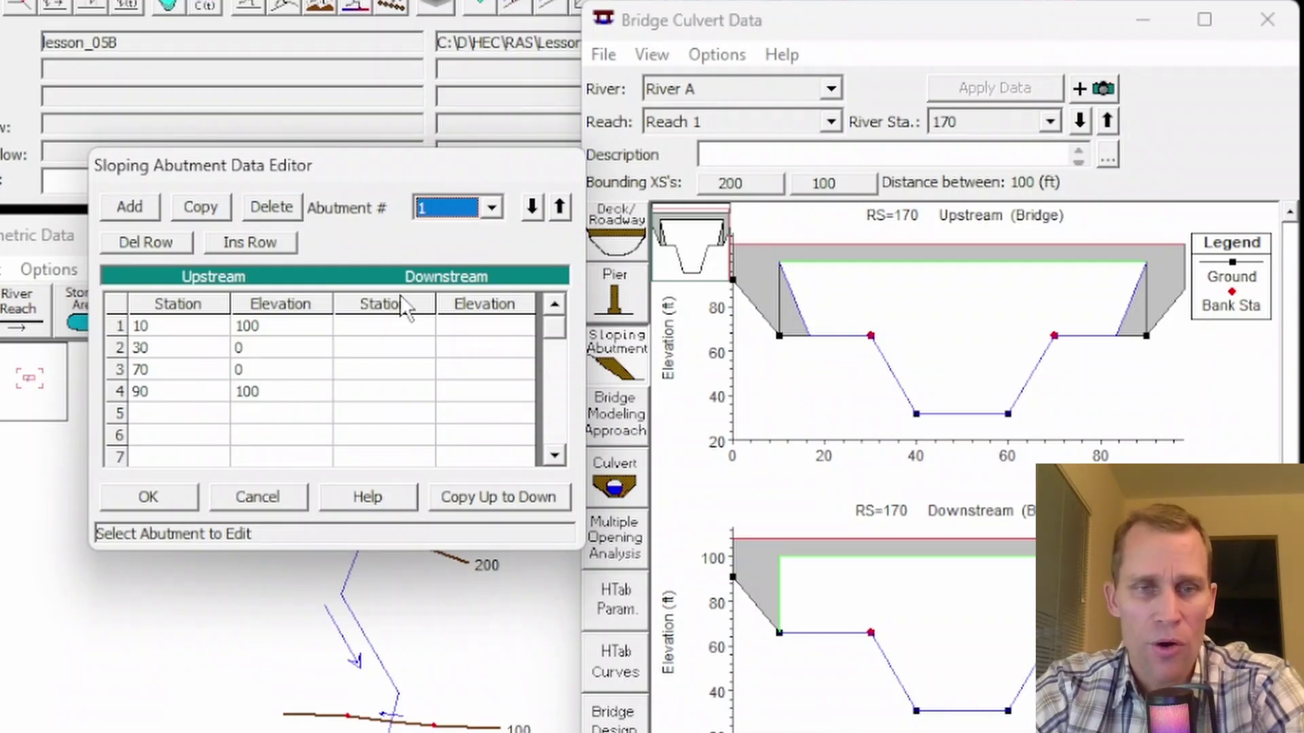
{"action": "left_click", "coordinate": [478, 499]}
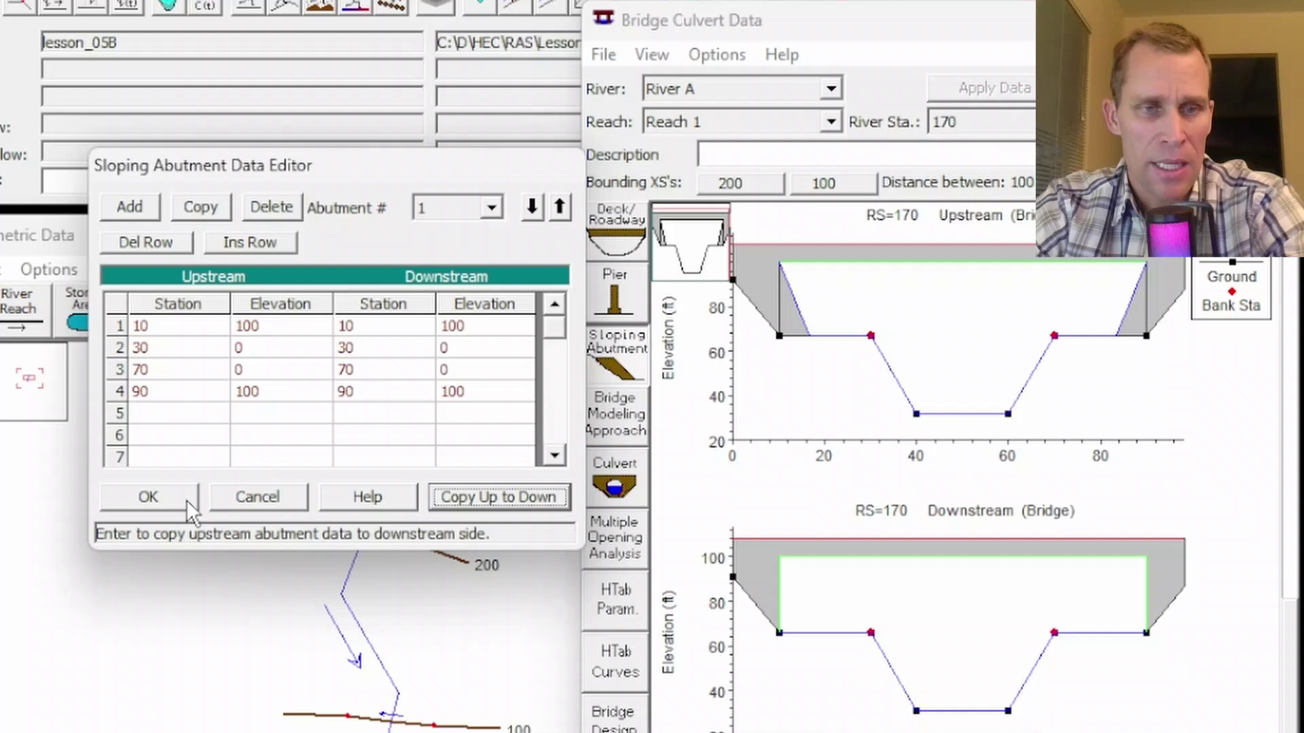
{"action": "left_click", "coordinate": [149, 497]}
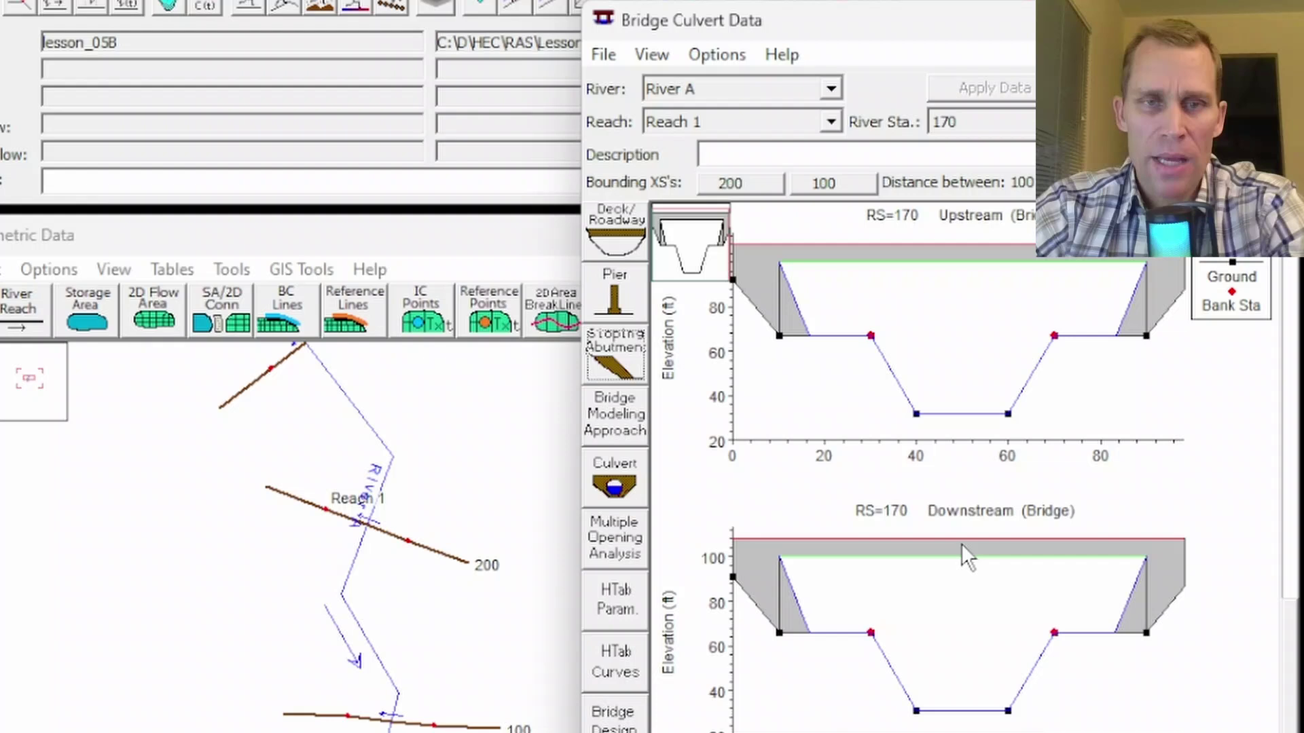
{"action": "left_click", "coordinate": [611, 307]}
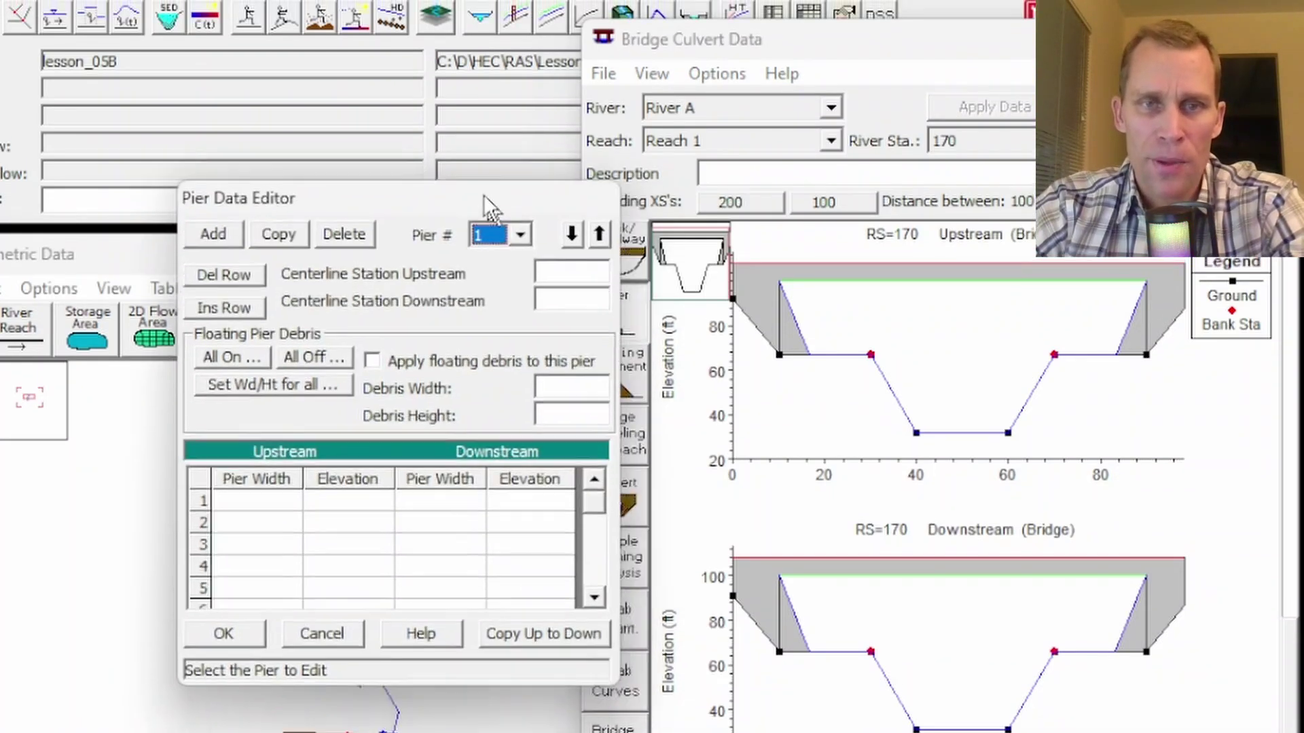
{"action": "left_click_drag", "start_coordinate": [488, 206], "coordinate": [428, 149]}
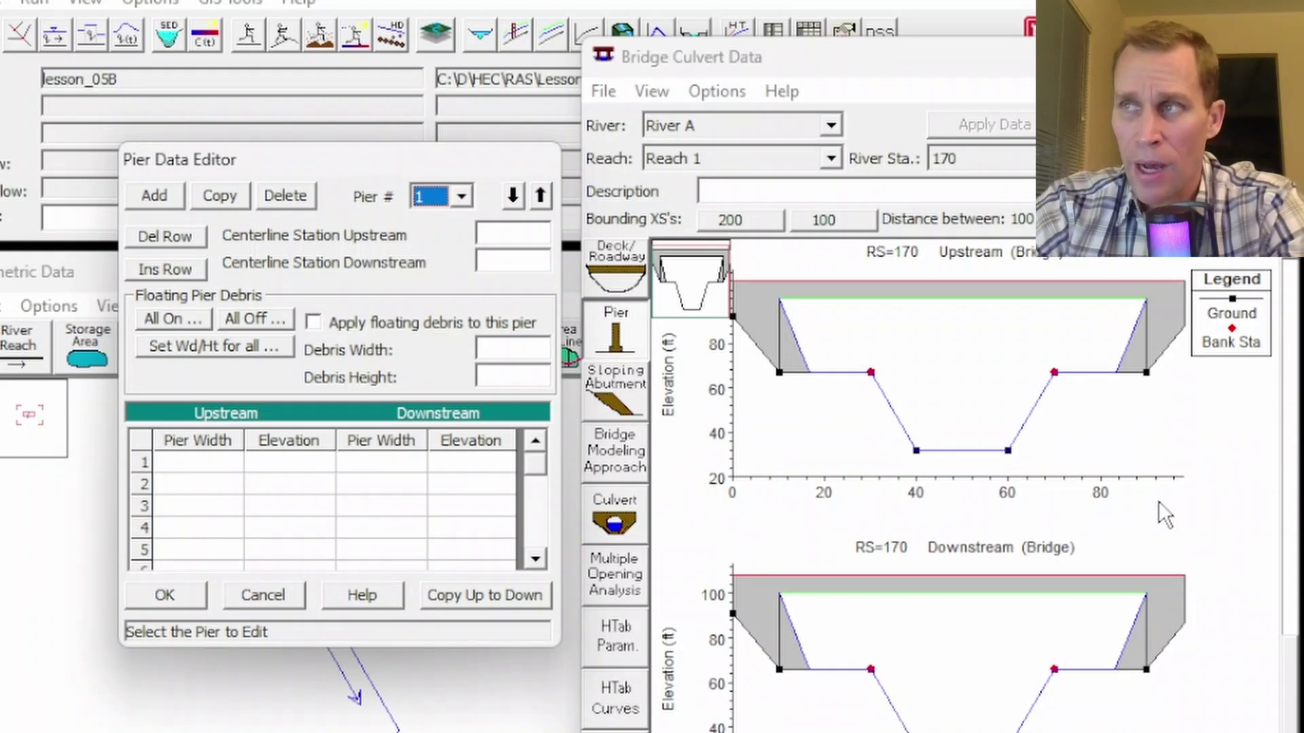
{"action": "left_click", "coordinate": [513, 261]}
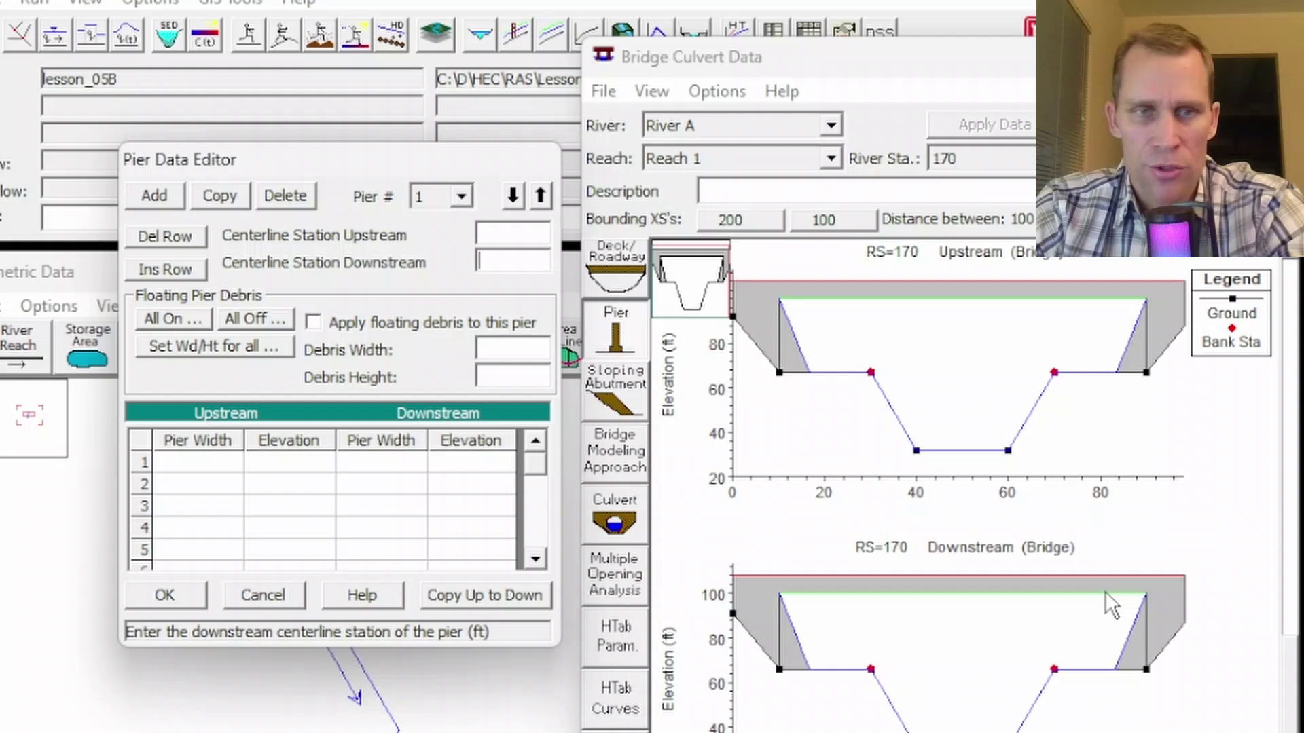
{"action": "left_click", "coordinate": [460, 194]}
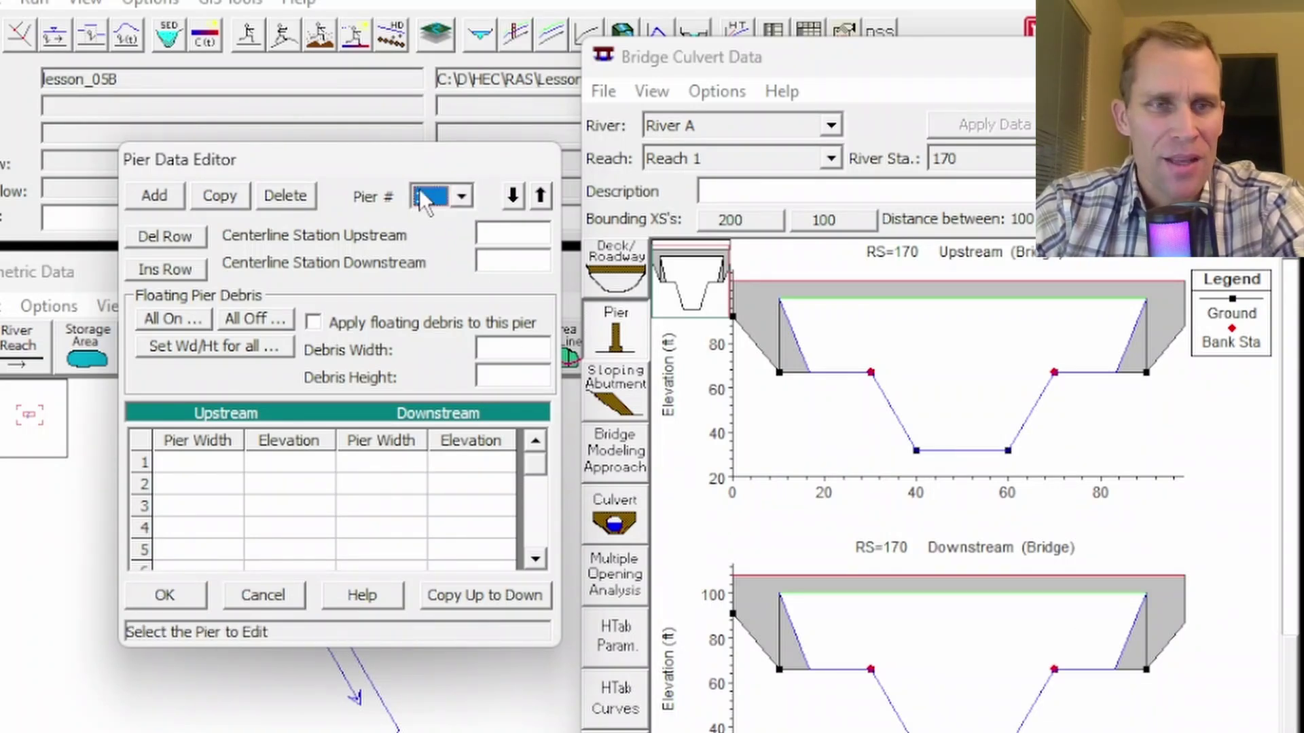
{"action": "left_click_drag", "start_coordinate": [275, 157], "coordinate": [275, 156]}
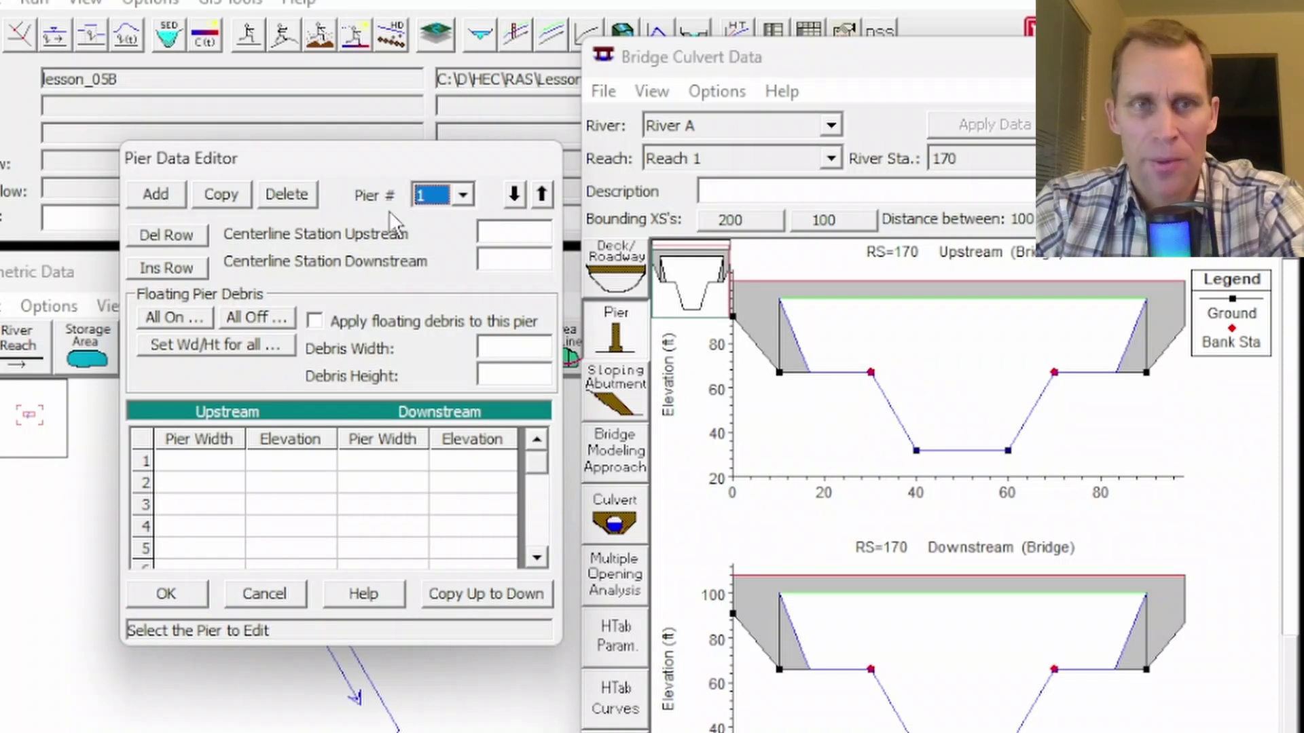
{"action": "mouse_move", "coordinate": [431, 163]}
{"action": "left_mouse_down"}
{"action": "mouse_move", "coordinate": [417, 160]}
{"action": "mouse_move", "coordinate": [431, 162]}
{"action": "left_mouse_up"}
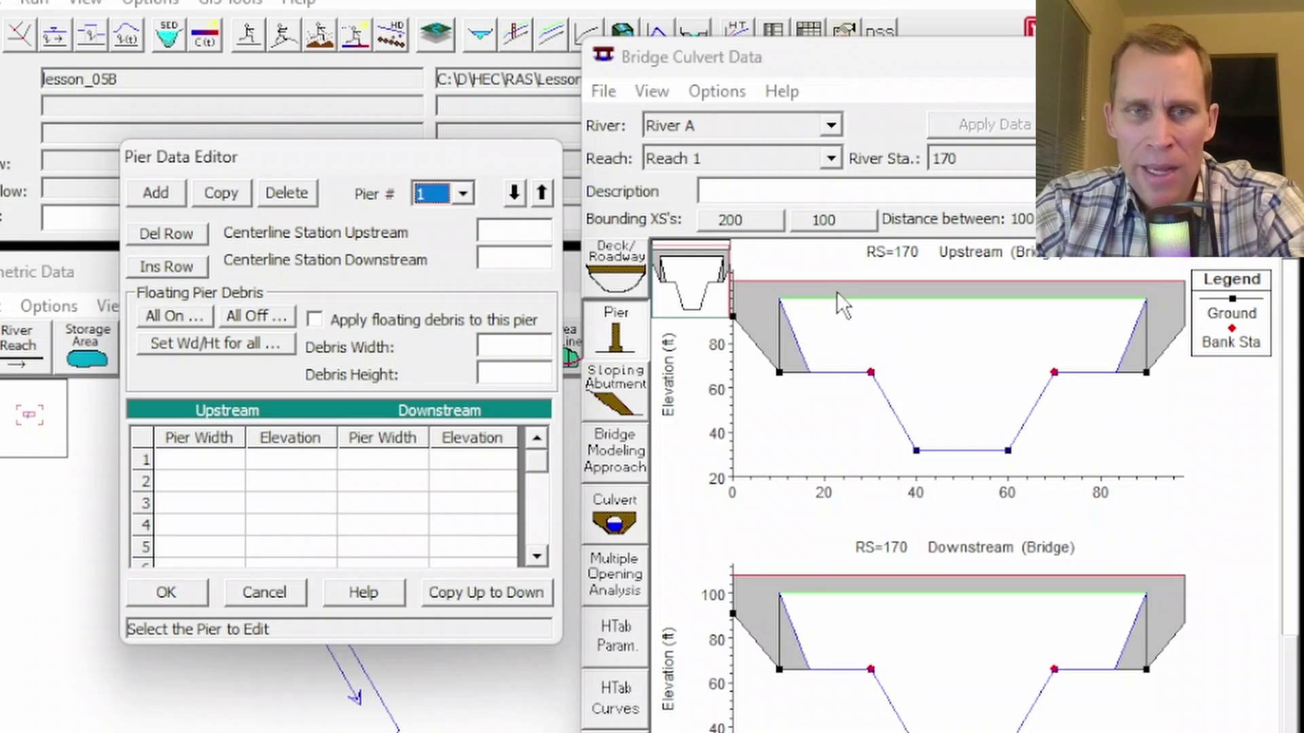
Set pier 1's upstream and downstream centerline stations to 26.
{"action": "left_click", "coordinate": [509, 235]}
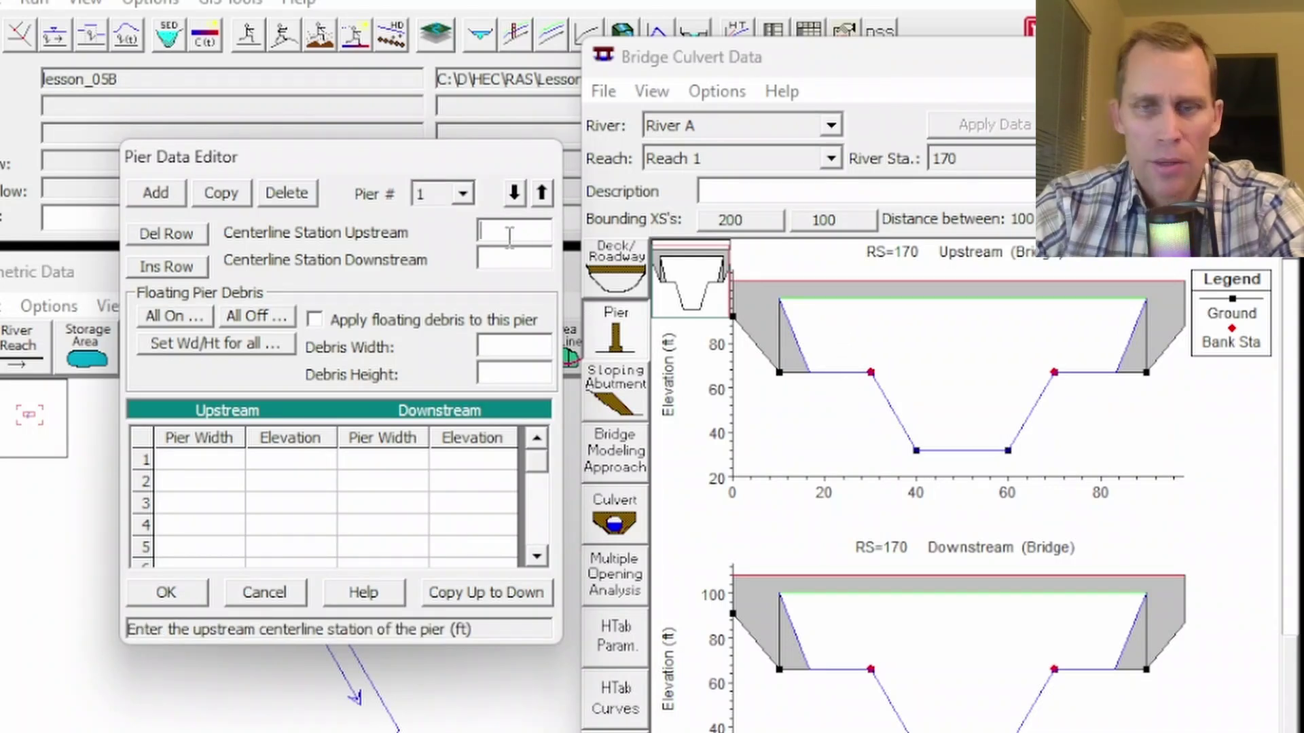
{"action": "type", "text": "26"}
{"action": "key", "text": "Tab"}
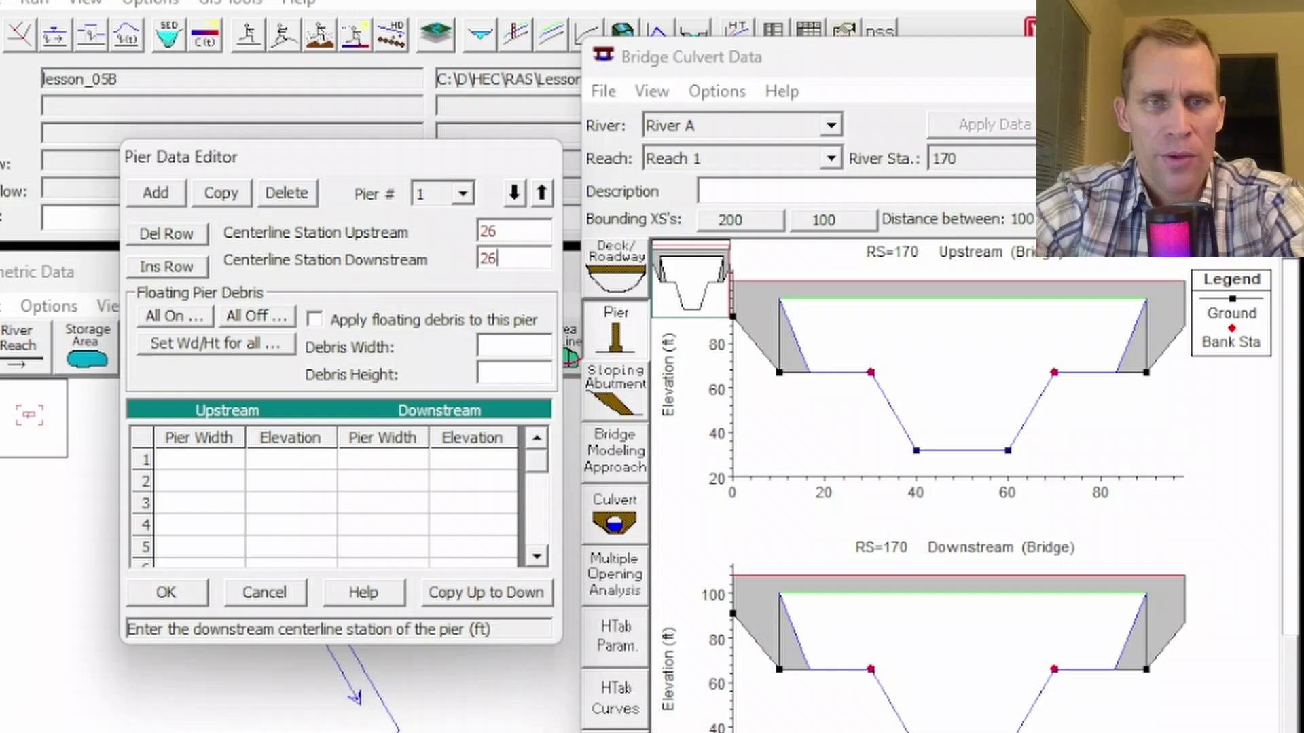
{"action": "key", "text": "Tab"}
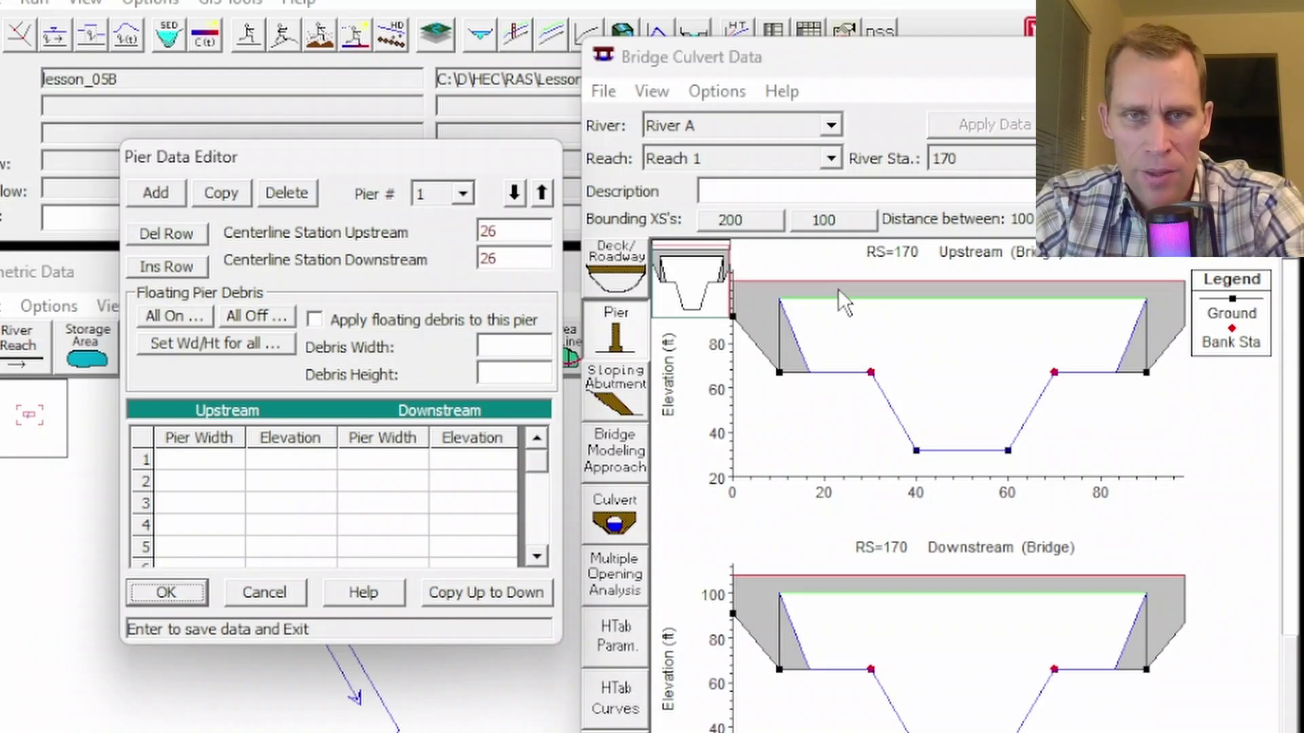
Give pier 1 an upstream width of 3 at elevations 0 and 100, and save it.
{"action": "left_click_drag", "start_coordinate": [286, 157], "coordinate": [301, 157]}
{"action": "left_click", "coordinate": [216, 459]}
{"action": "type", "text": "3"}
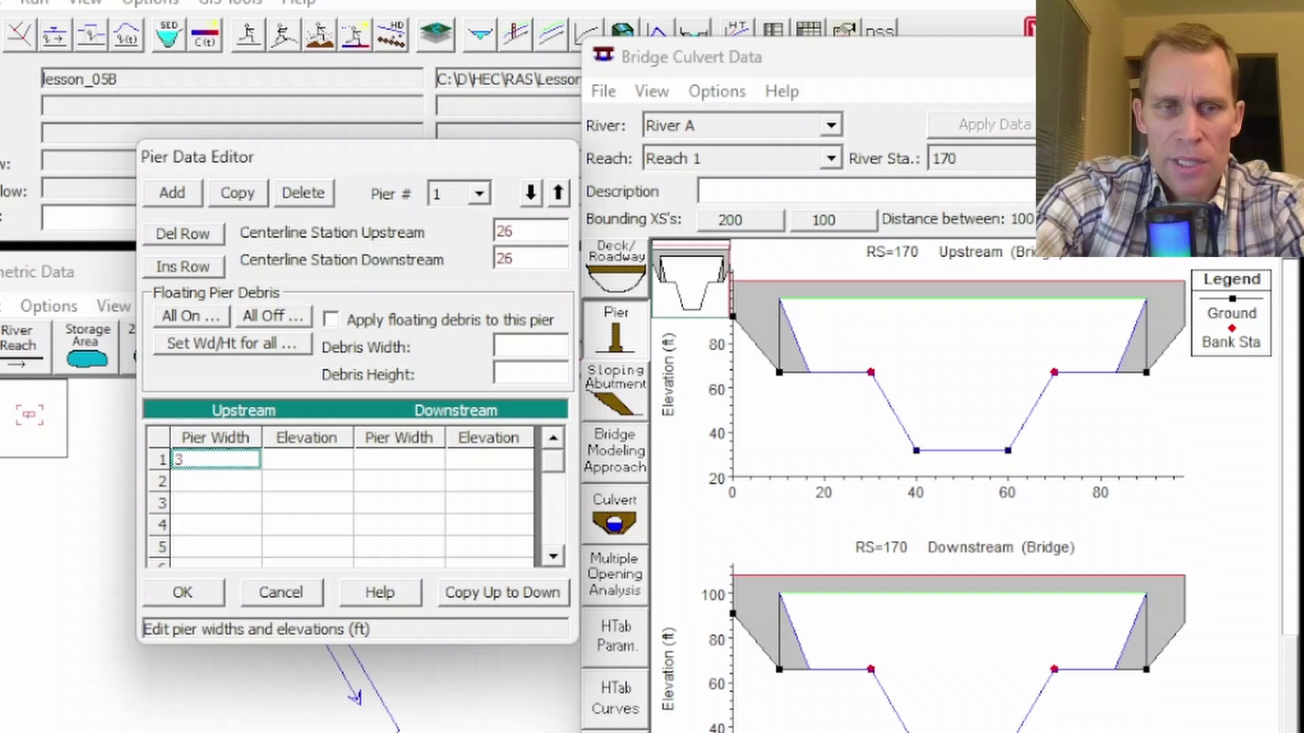
{"action": "left_click", "coordinate": [307, 460]}
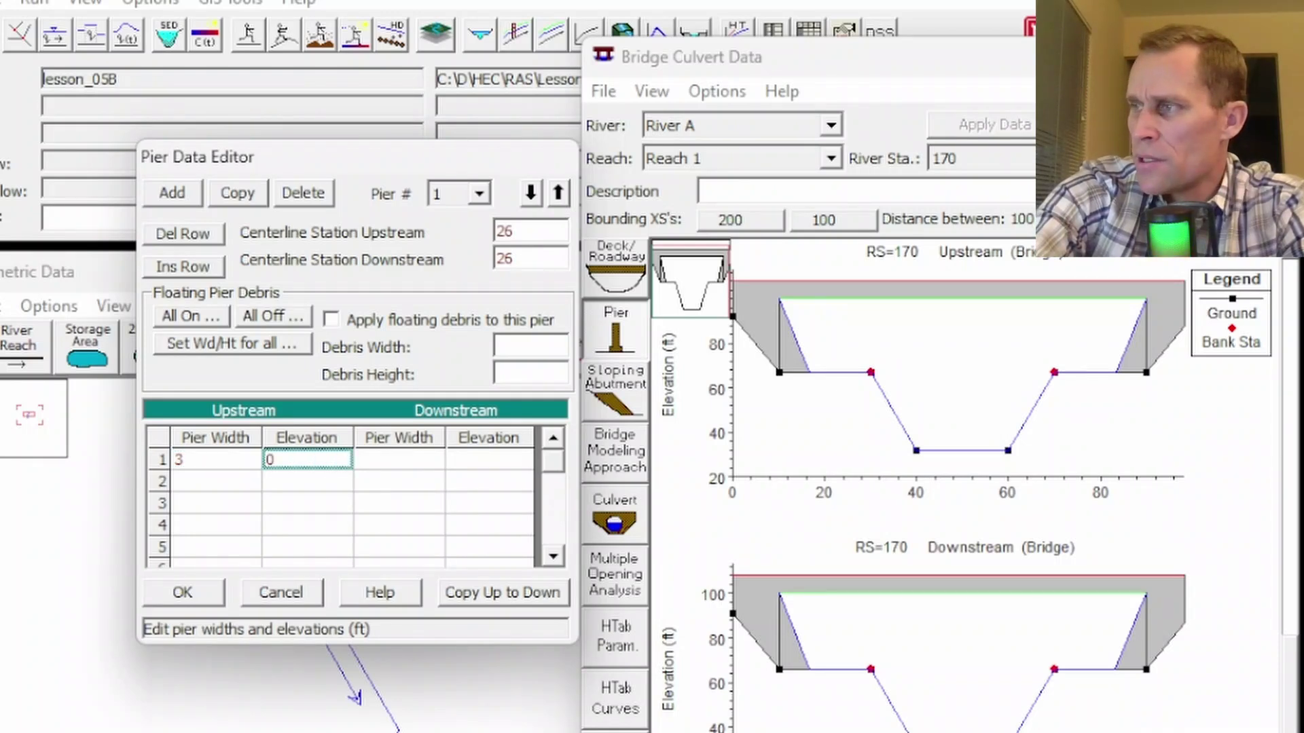
{"action": "left_click", "coordinate": [399, 460]}
{"action": "left_click", "coordinate": [489, 460]}
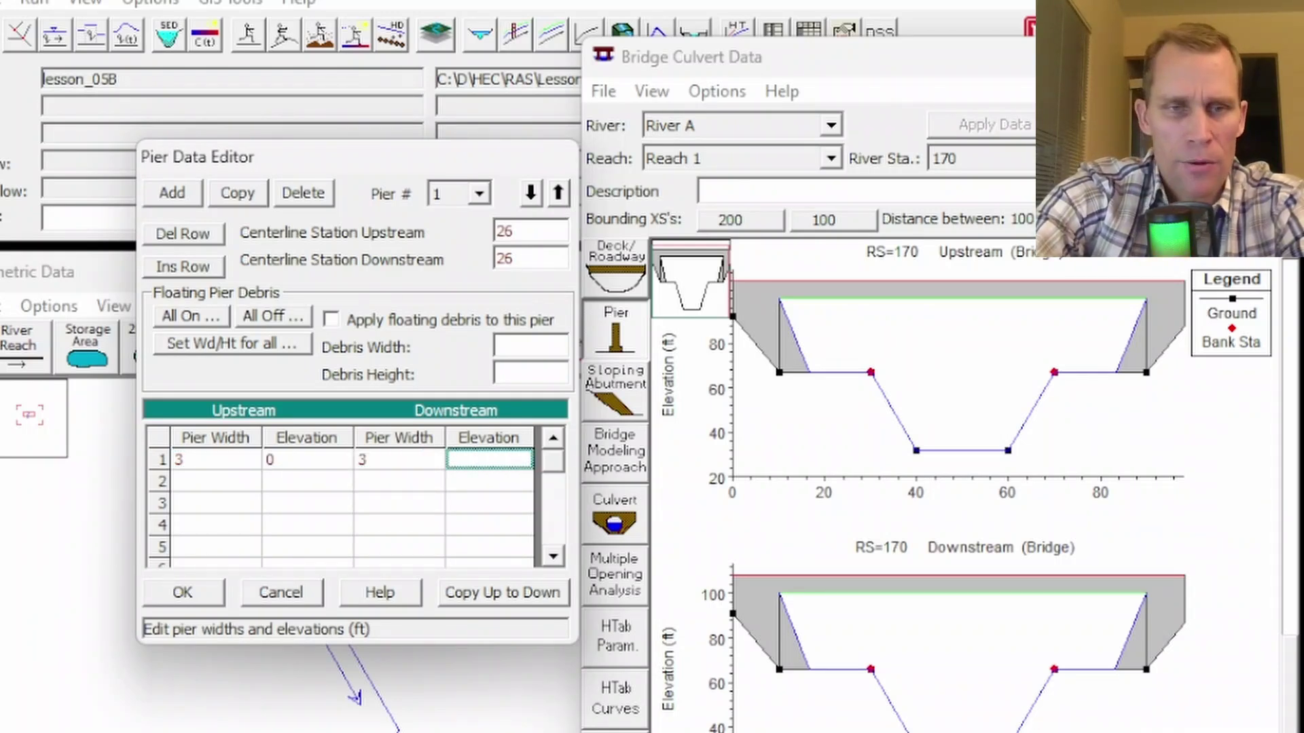
{"action": "left_click", "coordinate": [215, 482]}
{"action": "type", "text": "3"}
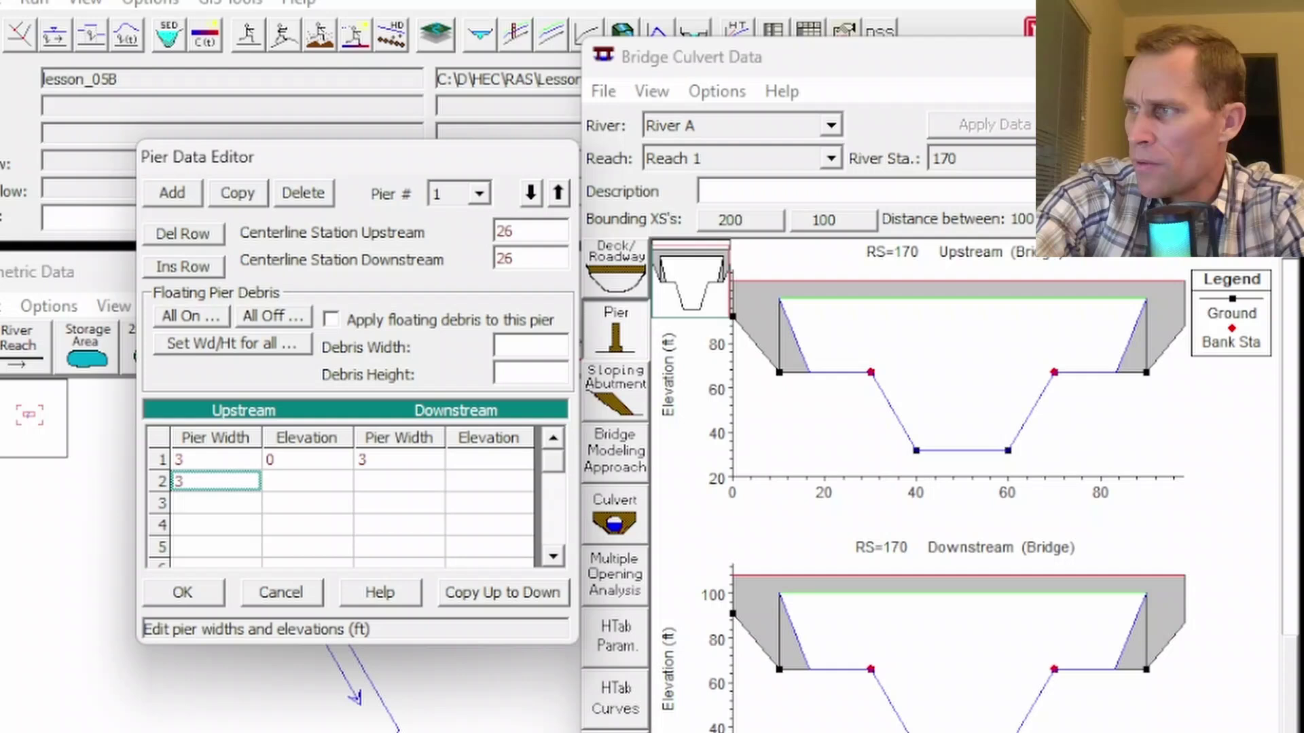
{"action": "type", "text": "0"}
{"action": "key", "text": "BackSpace"}
{"action": "left_click", "coordinate": [334, 482]}
{"action": "type", "text": "100"}
{"action": "key", "text": "Tab"}
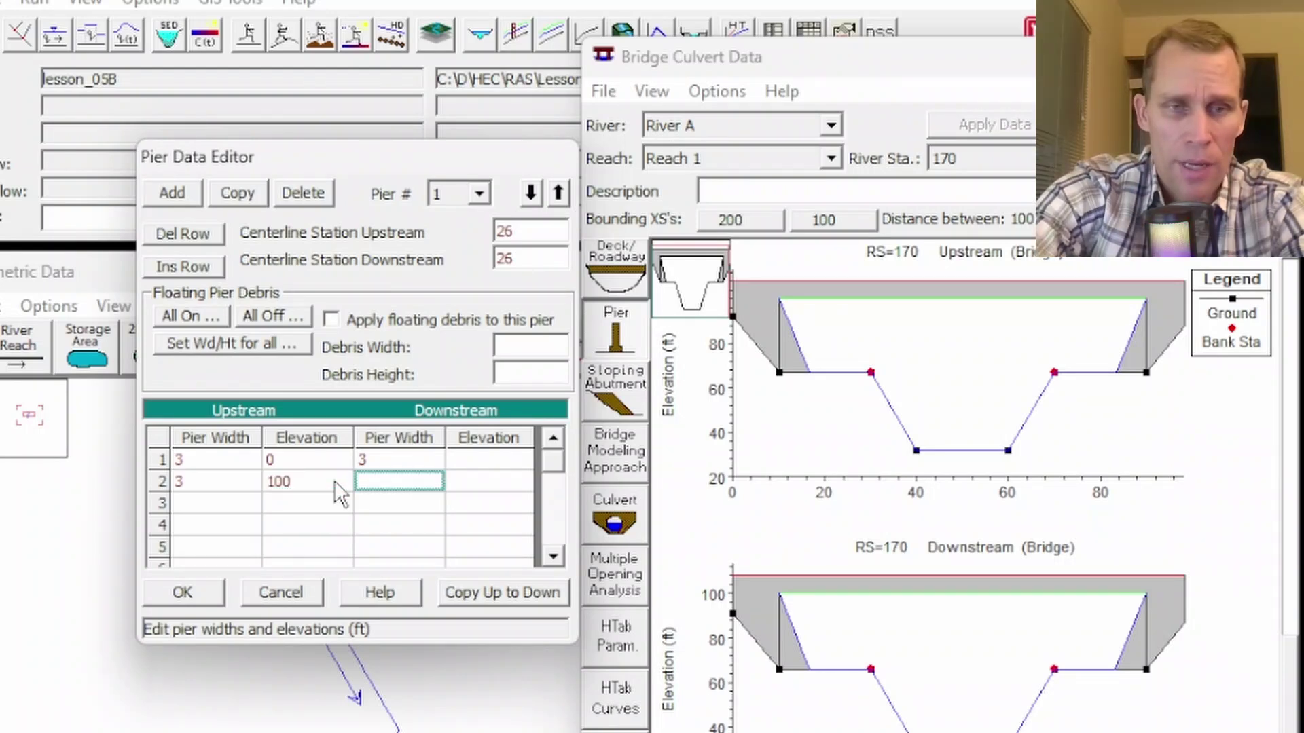
{"action": "key", "text": "Up"}
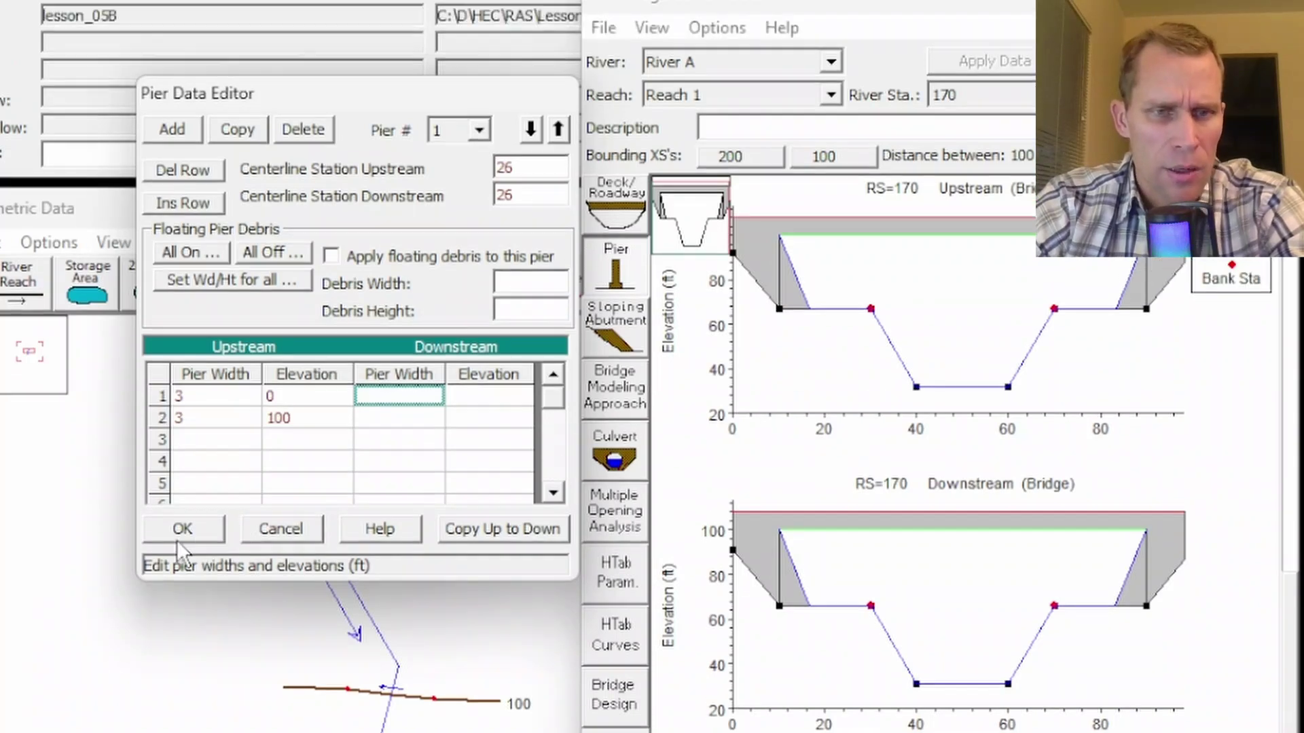
{"action": "left_click", "coordinate": [178, 495]}
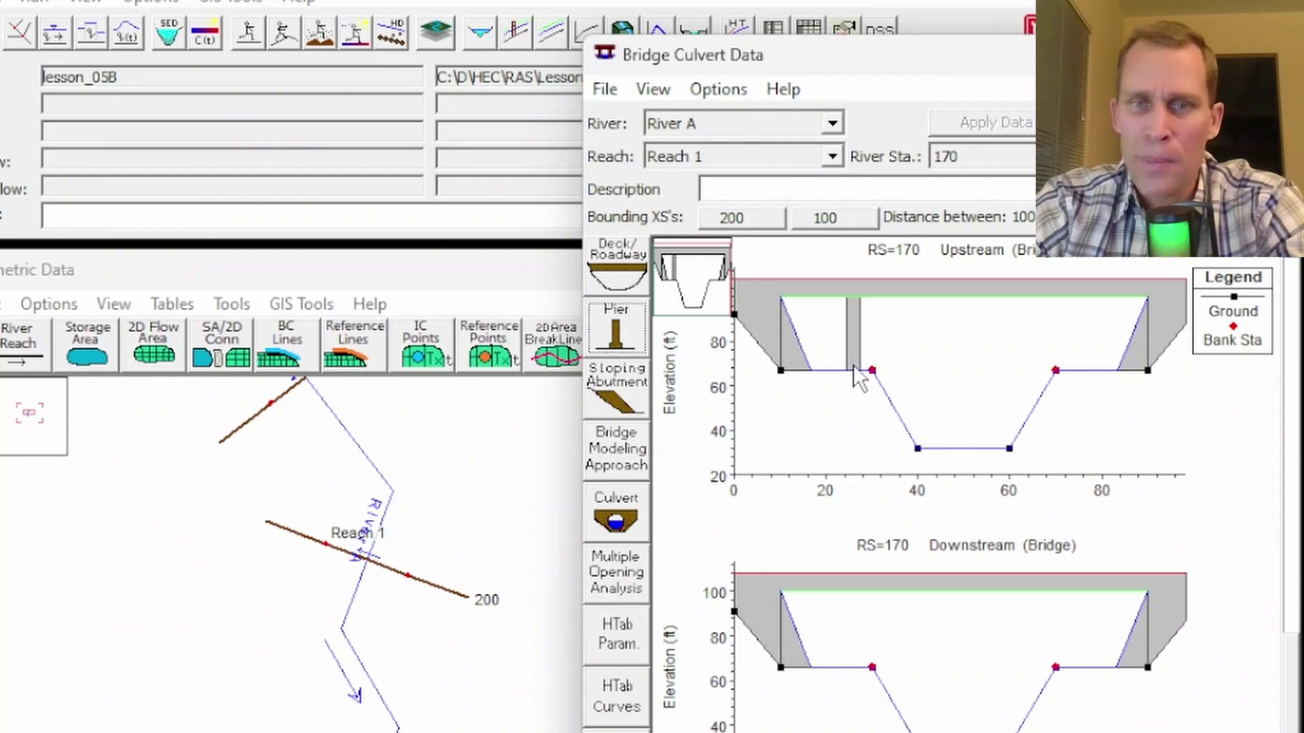
Copy pier 1's upstream 3 ft width and 0–100 elevations to its downstream face.
{"action": "left_click", "coordinate": [619, 336]}
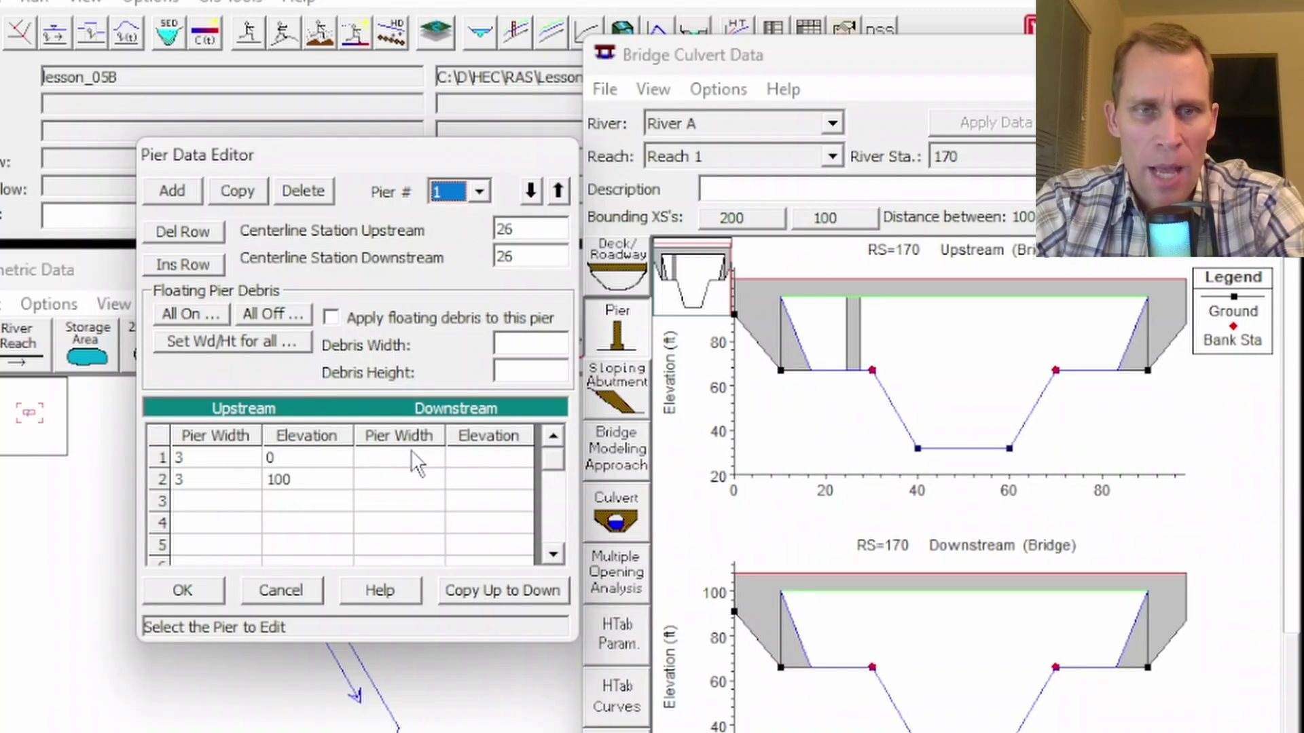
{"action": "left_click", "coordinate": [491, 594]}
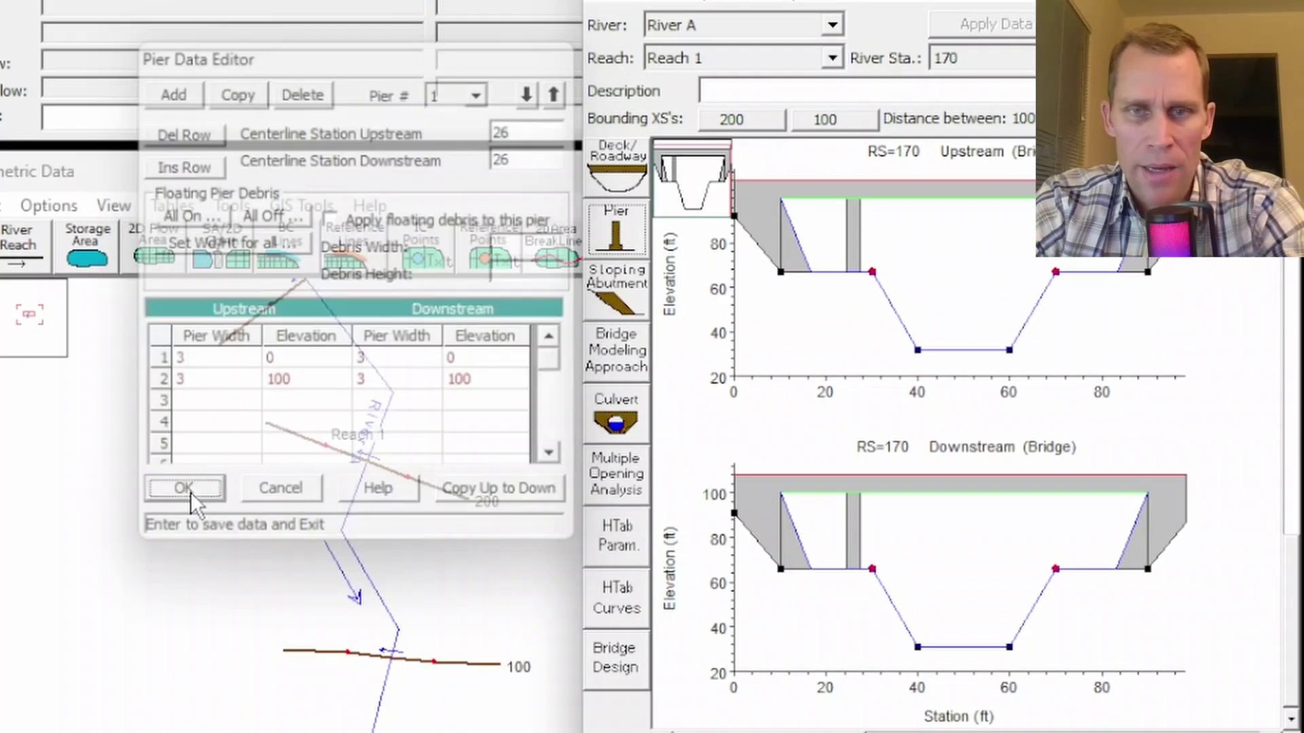
{"action": "left_click", "coordinate": [193, 538]}
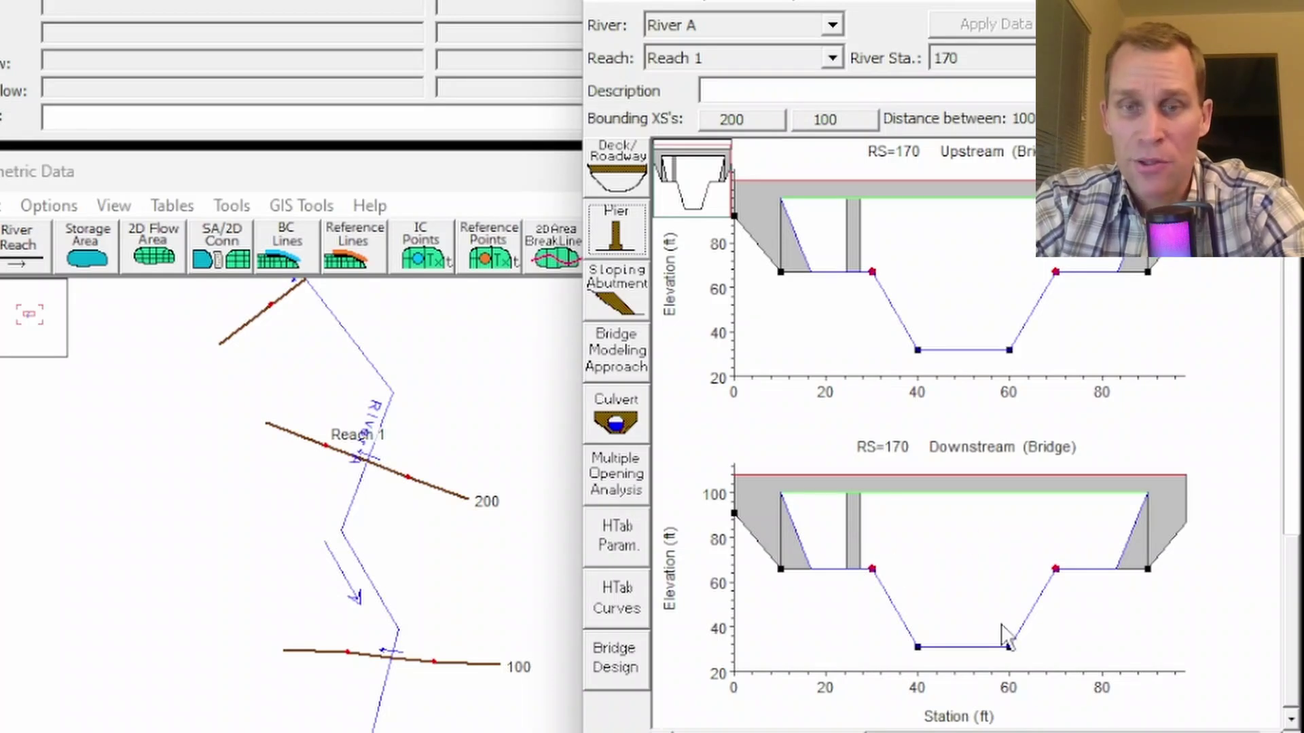
{"action": "left_click", "coordinate": [613, 227]}
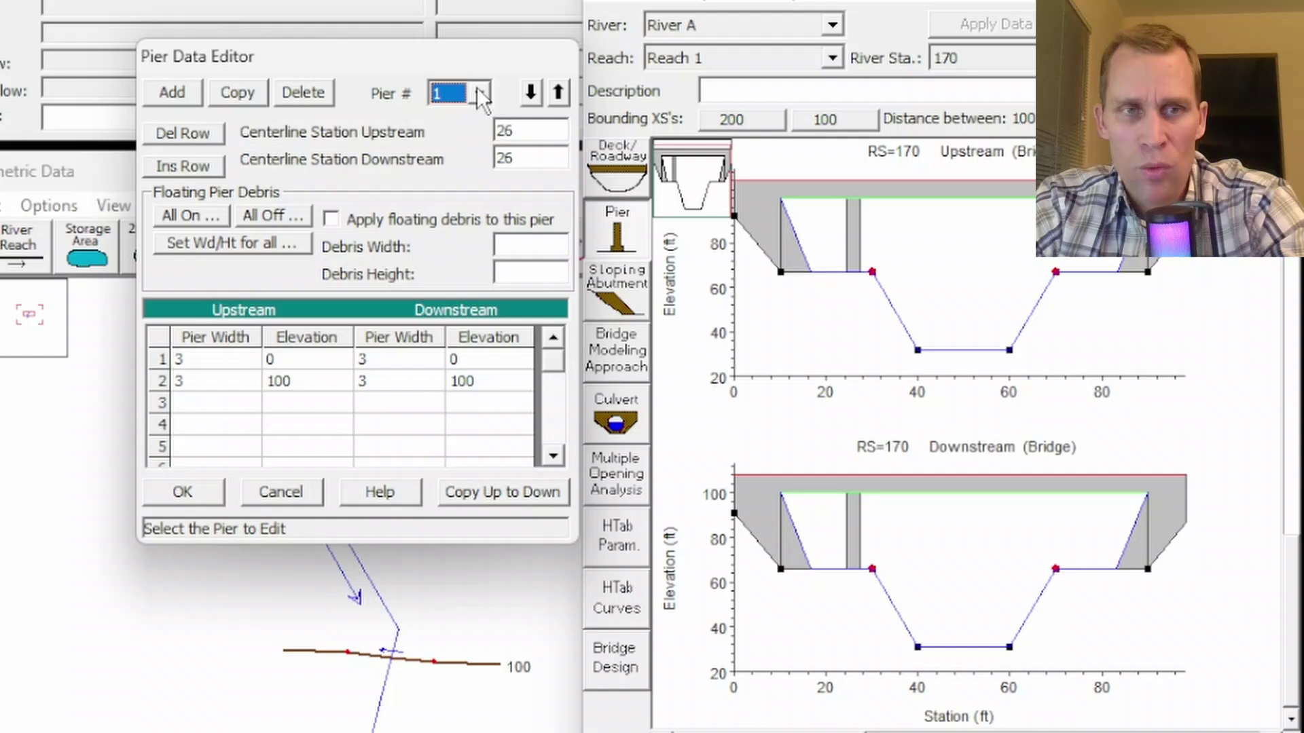
Duplicate pier 1 as pier 2 with upstream and downstream centerline stations of 50.
{"action": "left_click", "coordinate": [238, 88]}
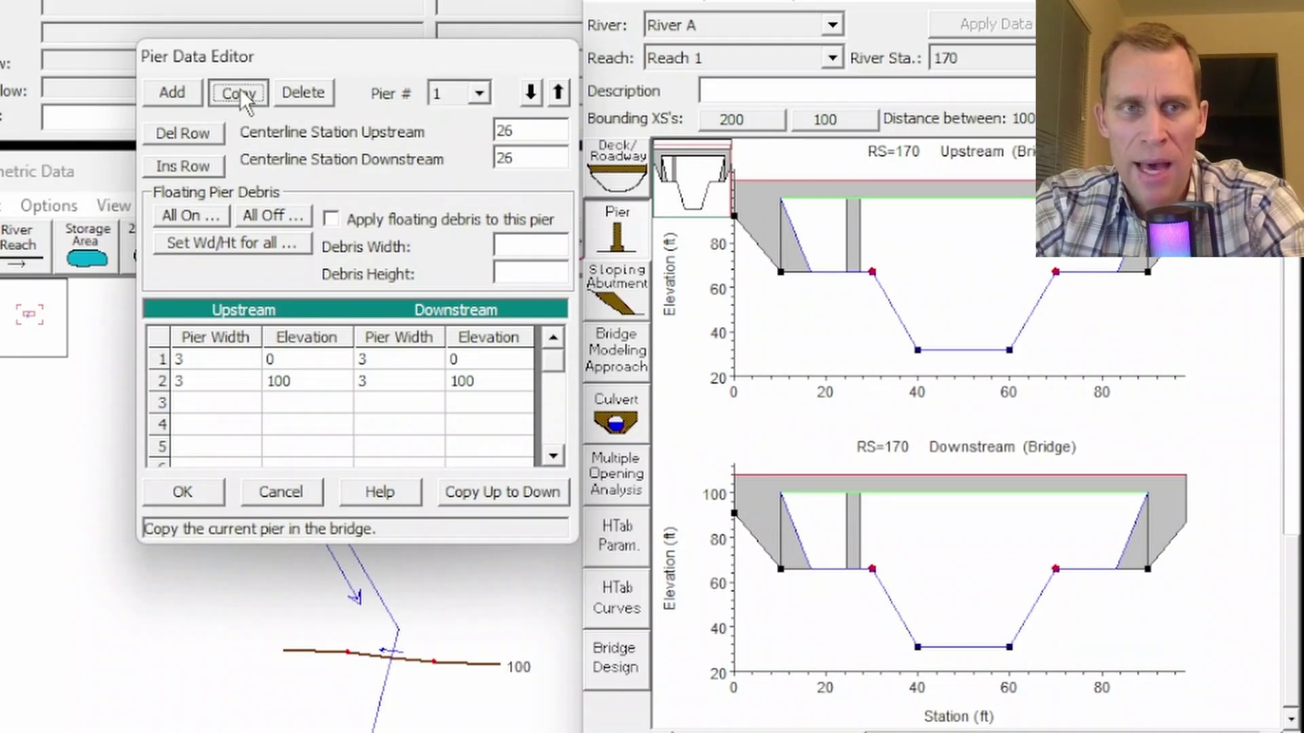
{"action": "left_click", "coordinate": [479, 88]}
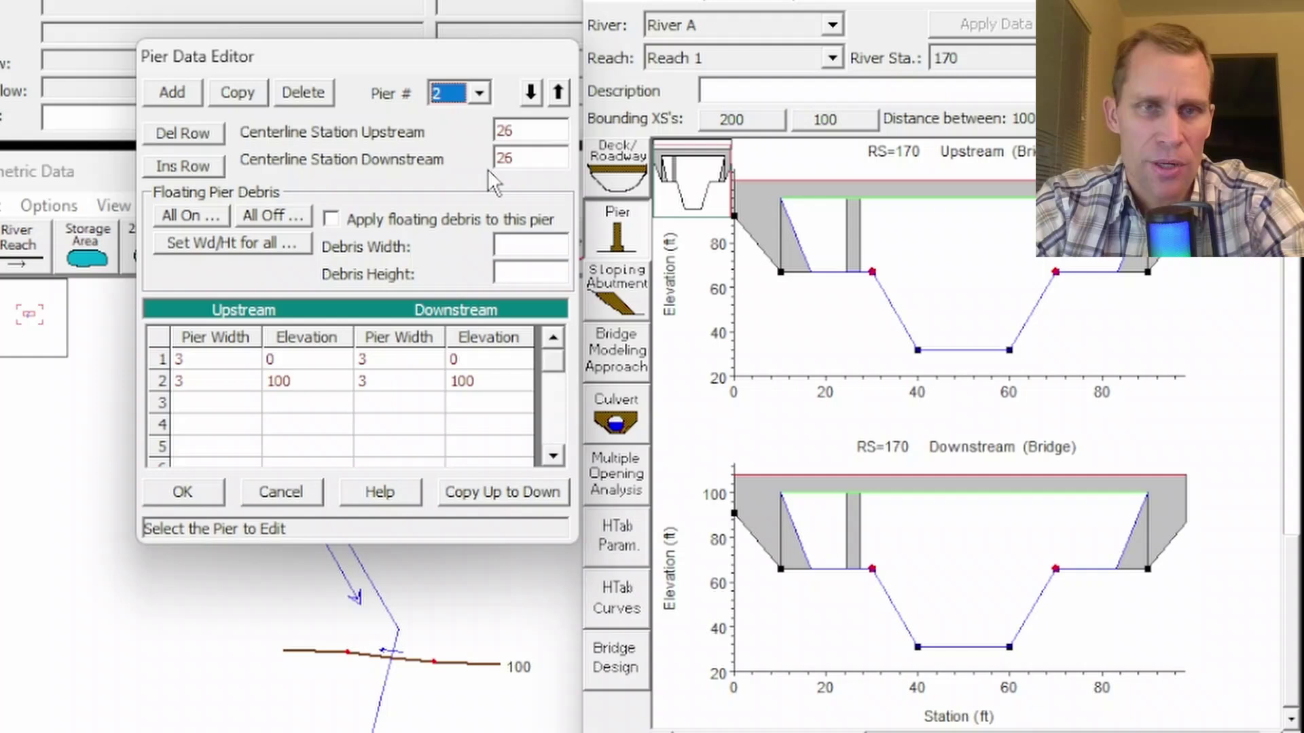
{"action": "left_click", "coordinate": [544, 129]}
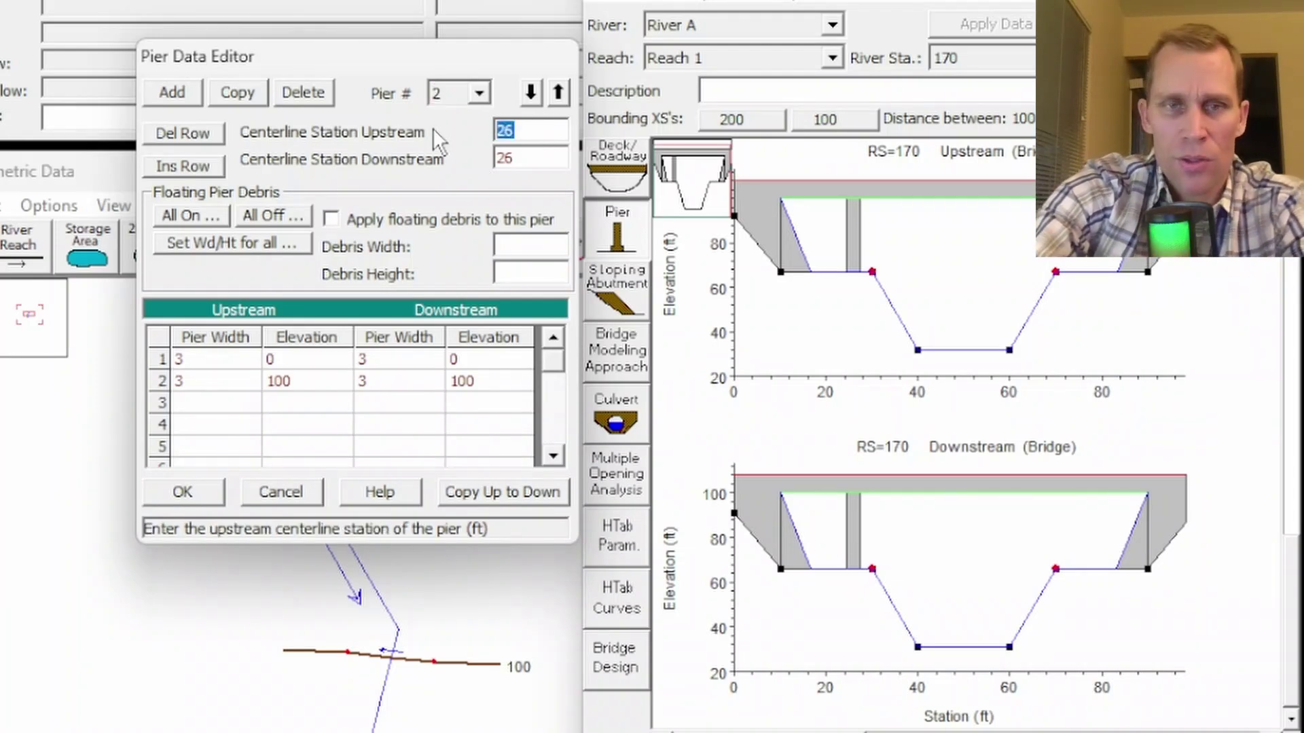
{"action": "type", "text": "50"}
{"action": "key", "text": "Tab"}
{"action": "type", "text": "50"}
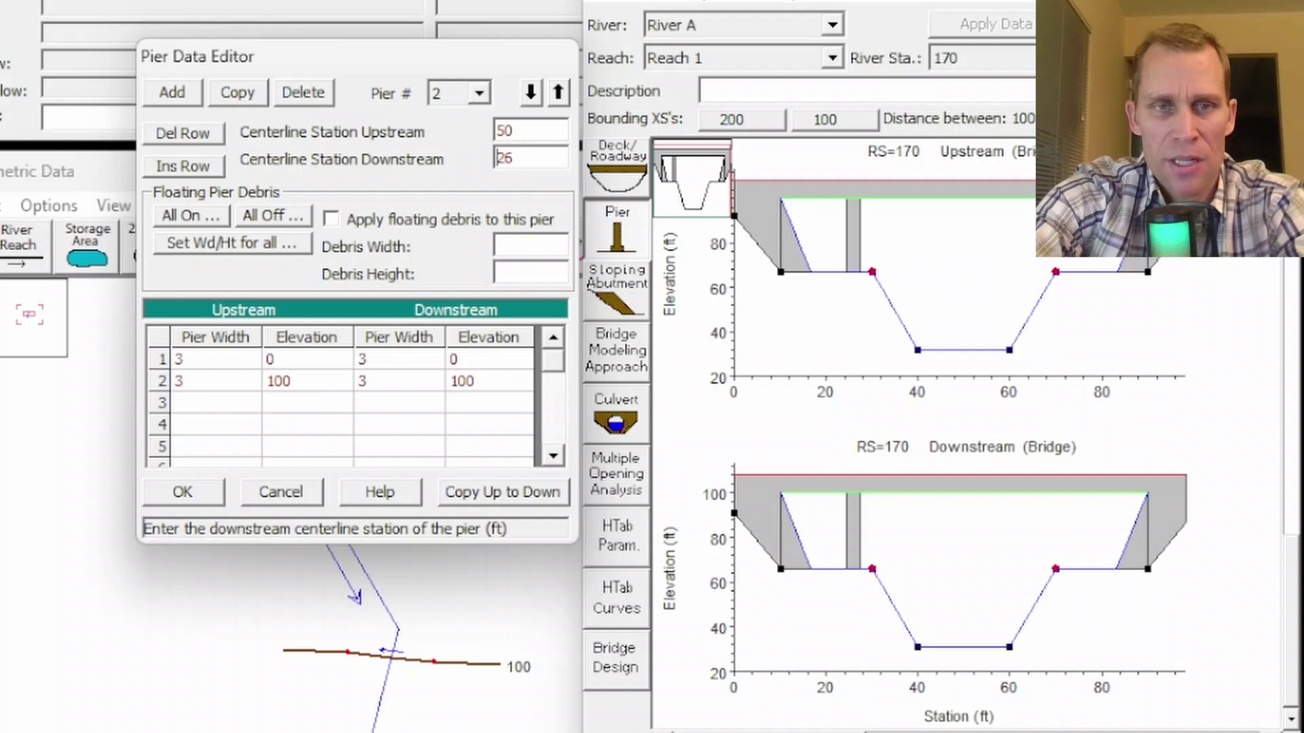
{"action": "left_click", "coordinate": [230, 360]}
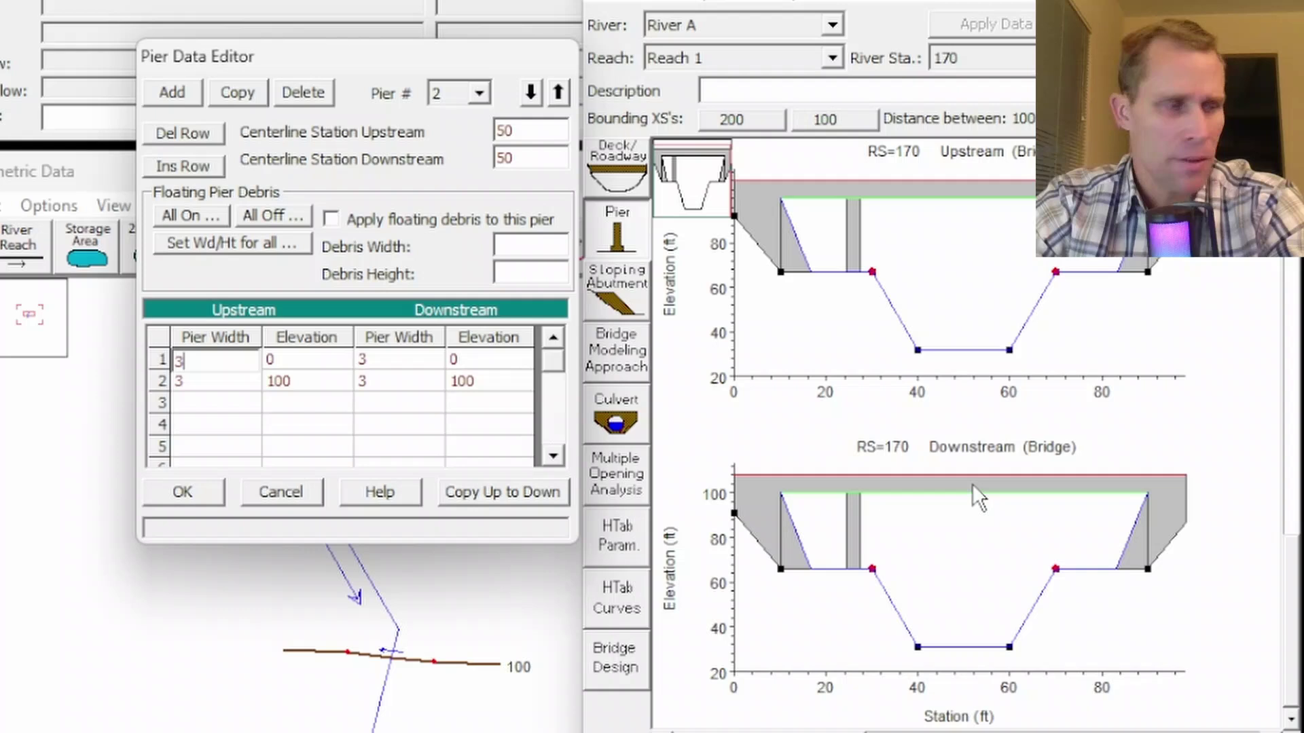
{"action": "left_click", "coordinate": [182, 492]}
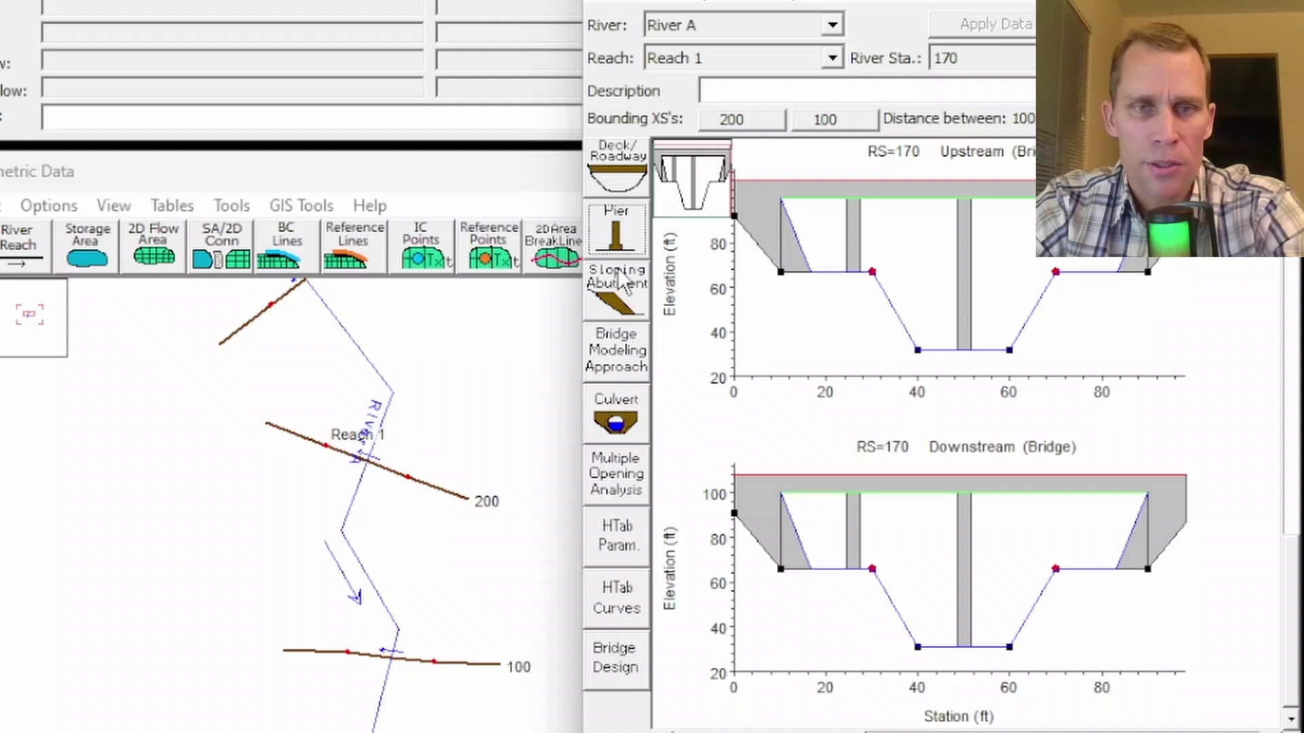
Duplicate pier 1 as pier 3 at centerline station 74 on both faces.
{"action": "left_click", "coordinate": [617, 231]}
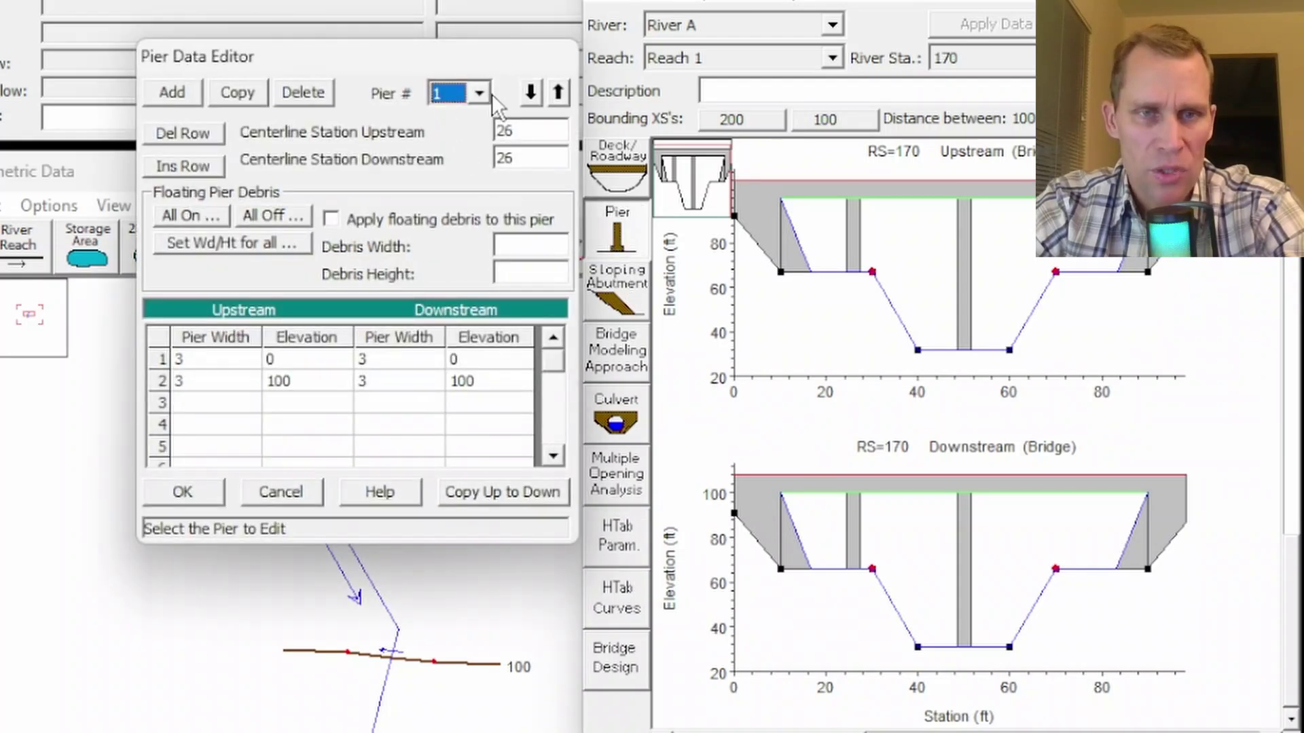
{"action": "left_click", "coordinate": [558, 92]}
{"action": "left_click", "coordinate": [558, 93]}
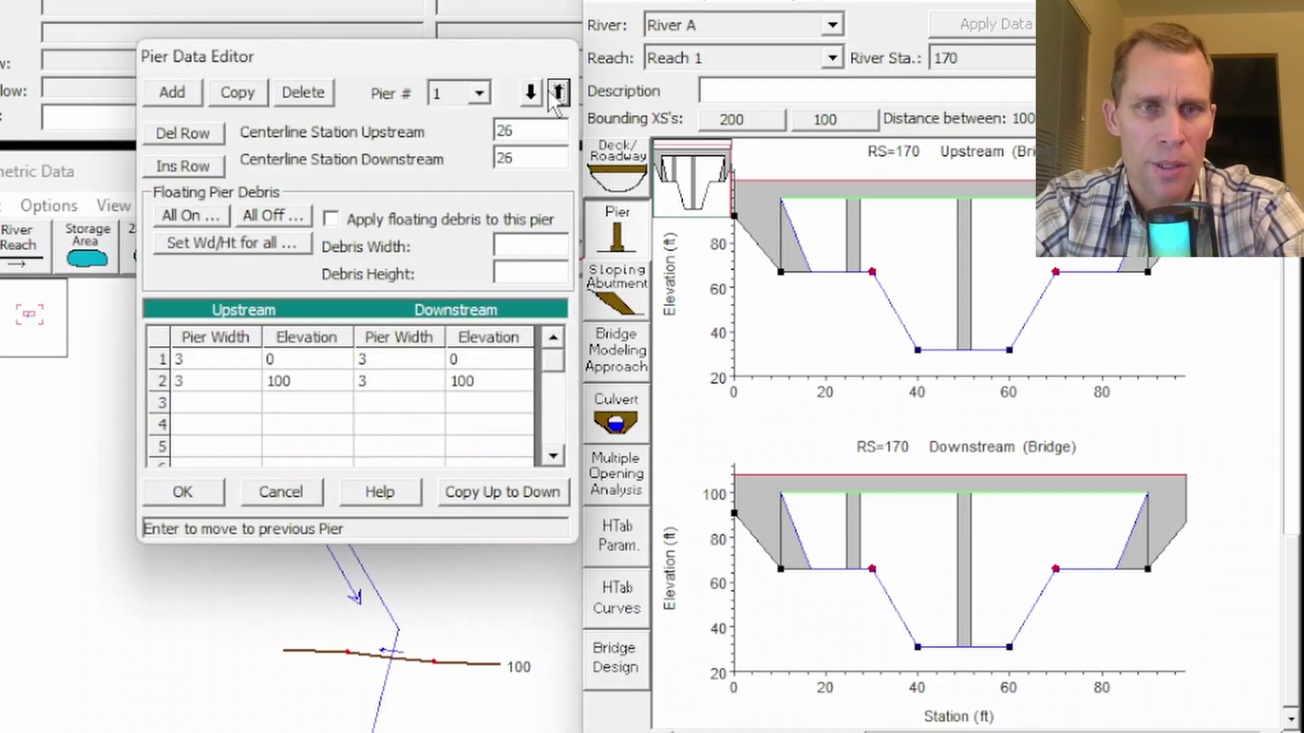
{"action": "left_click", "coordinate": [238, 91]}
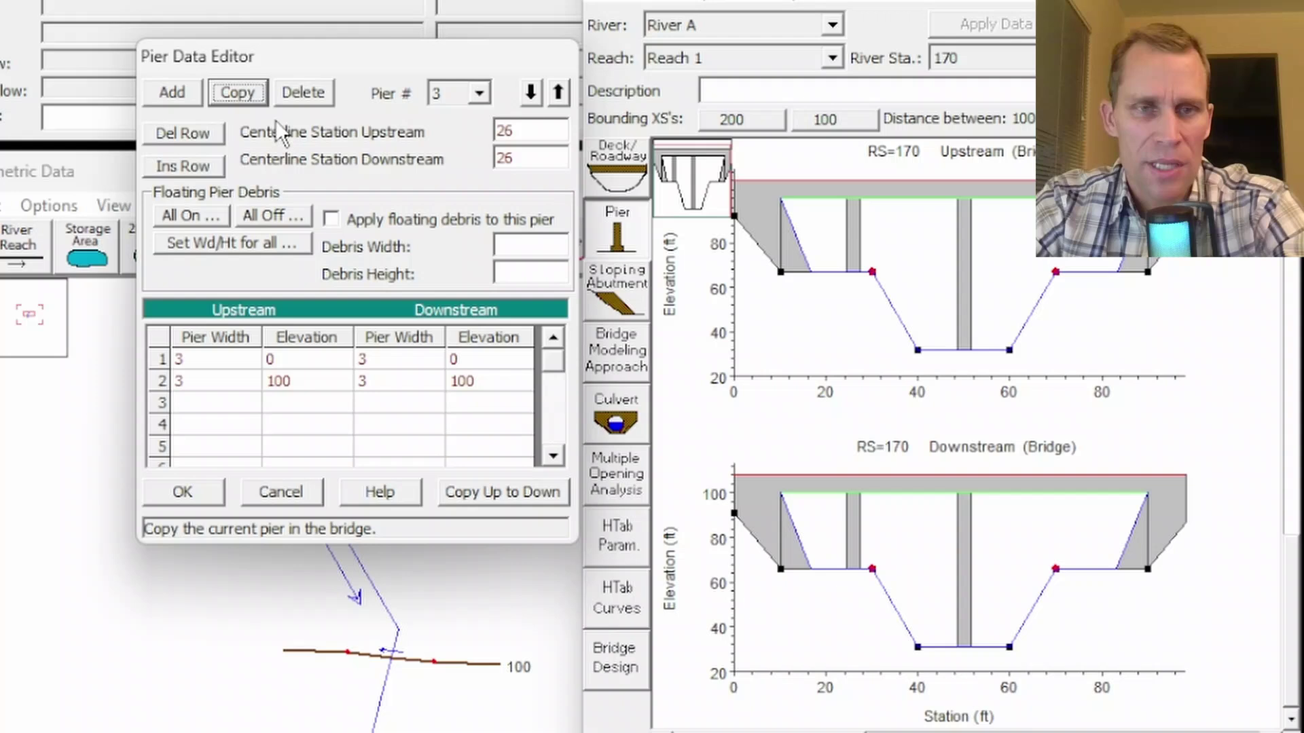
{"action": "left_click", "coordinate": [520, 130]}
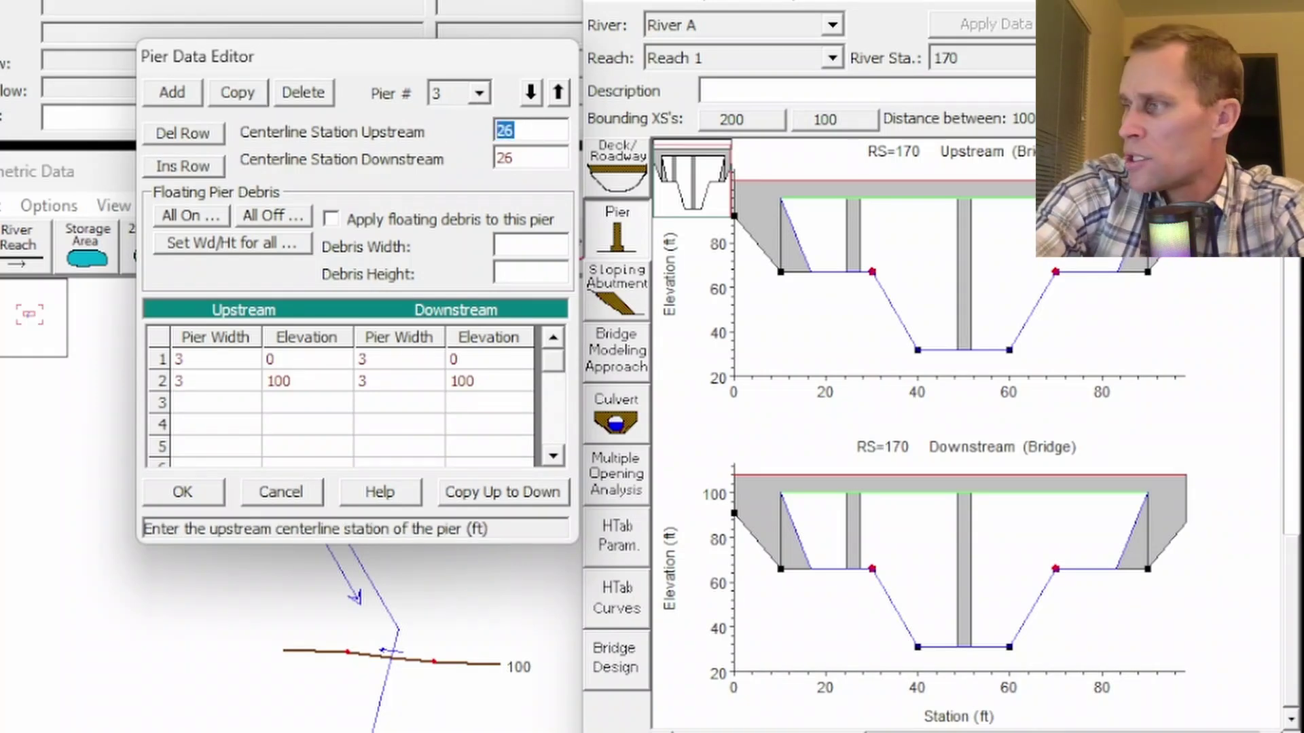
{"action": "type", "text": "74"}
{"action": "left_click", "coordinate": [497, 158]}
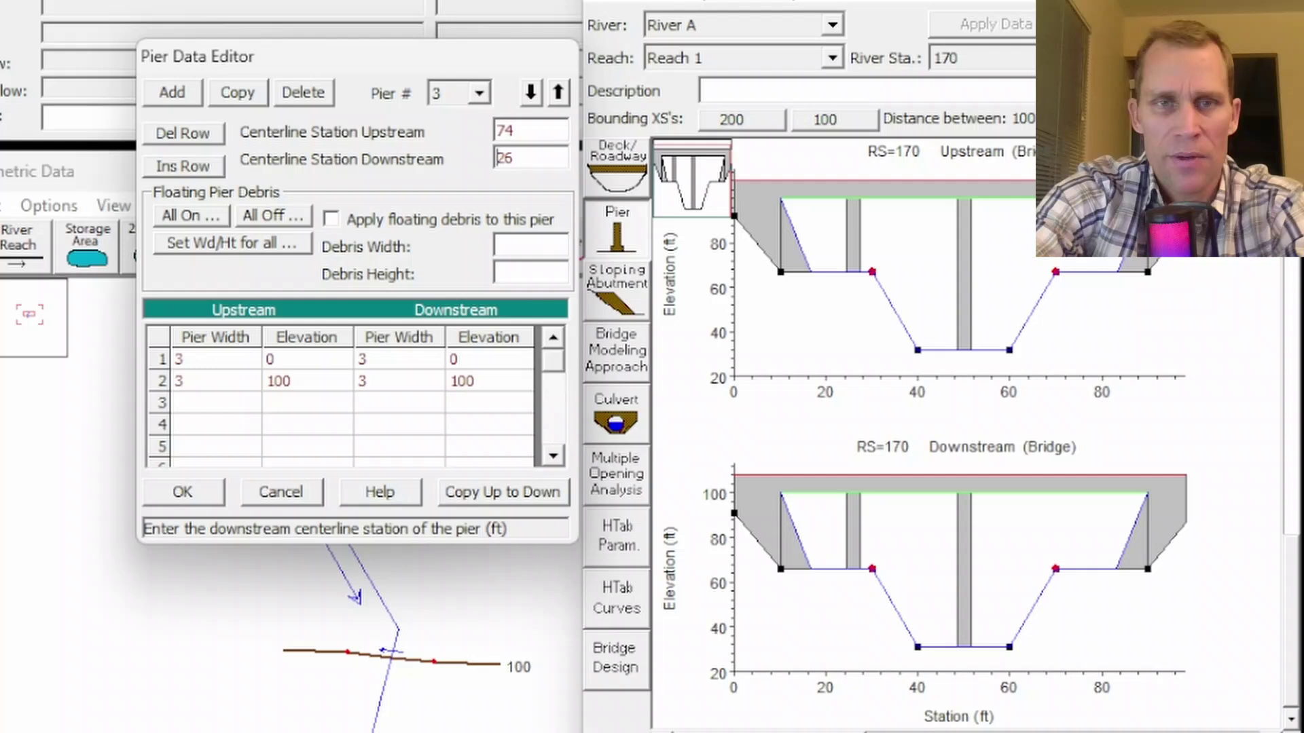
{"action": "type", "text": "74"}
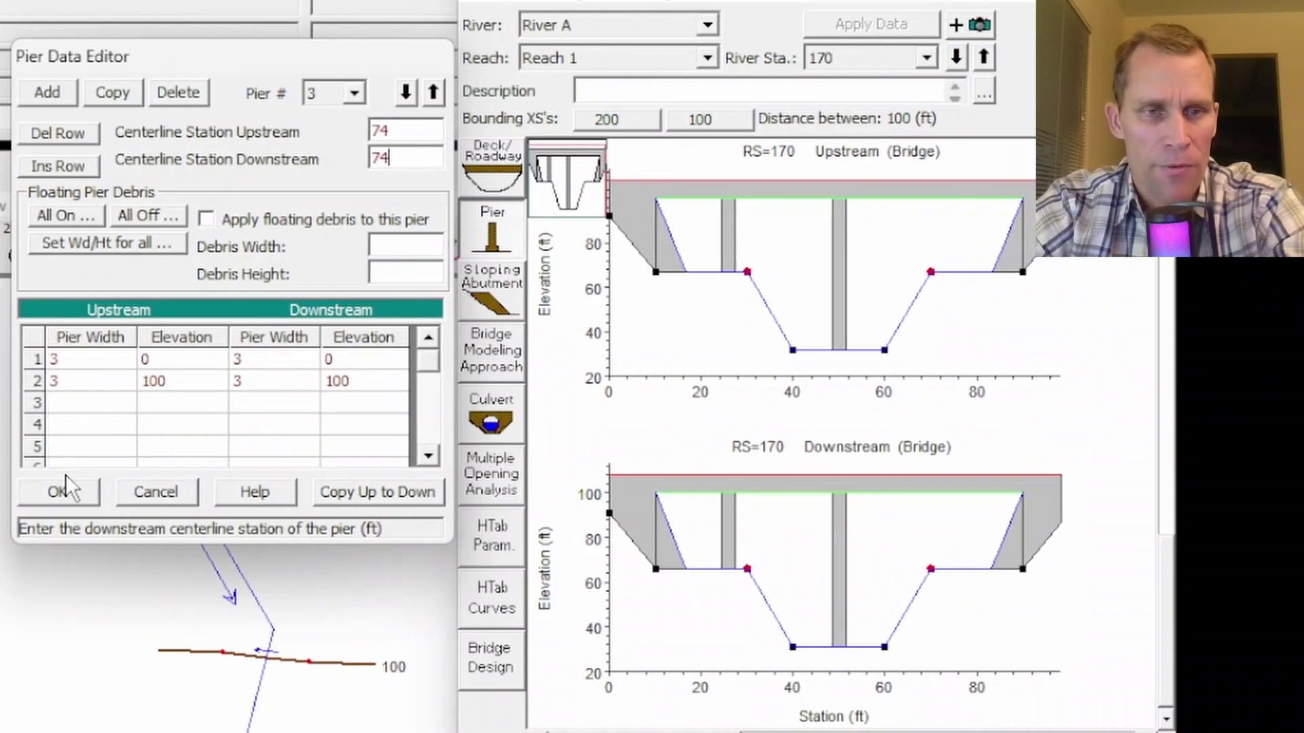
{"action": "left_click", "coordinate": [61, 491]}
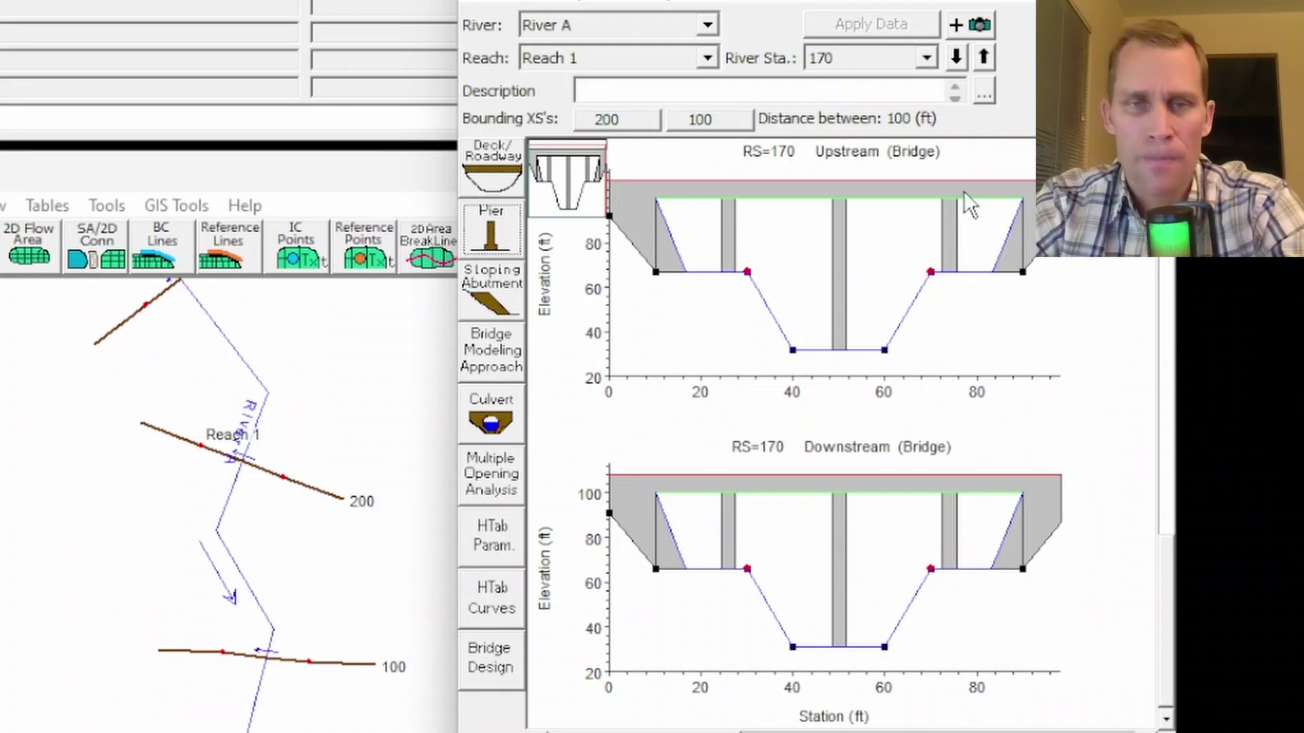
{"action": "left_click", "coordinate": [490, 235]}
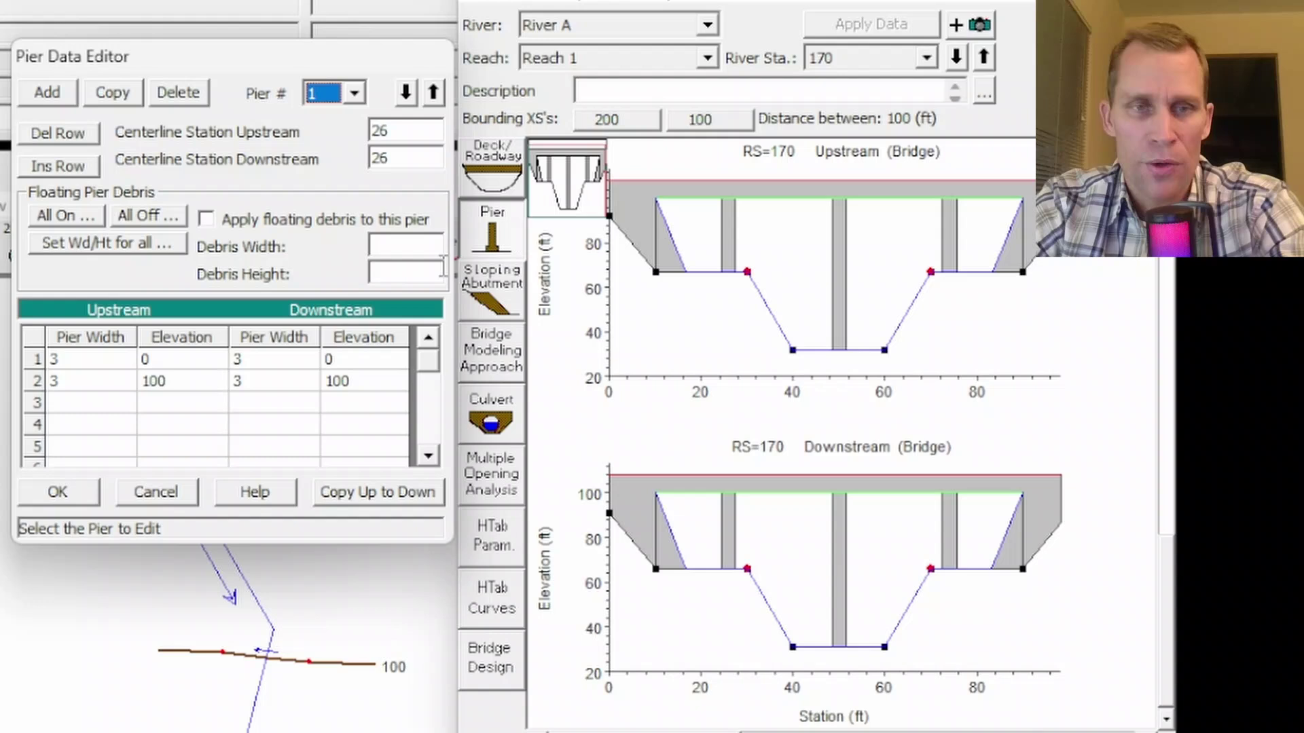
Try floating debris of width 2 on pier 2, decline applying it to all piers, then switch it off.
{"action": "left_click", "coordinate": [354, 93]}
{"action": "left_click", "coordinate": [320, 135]}
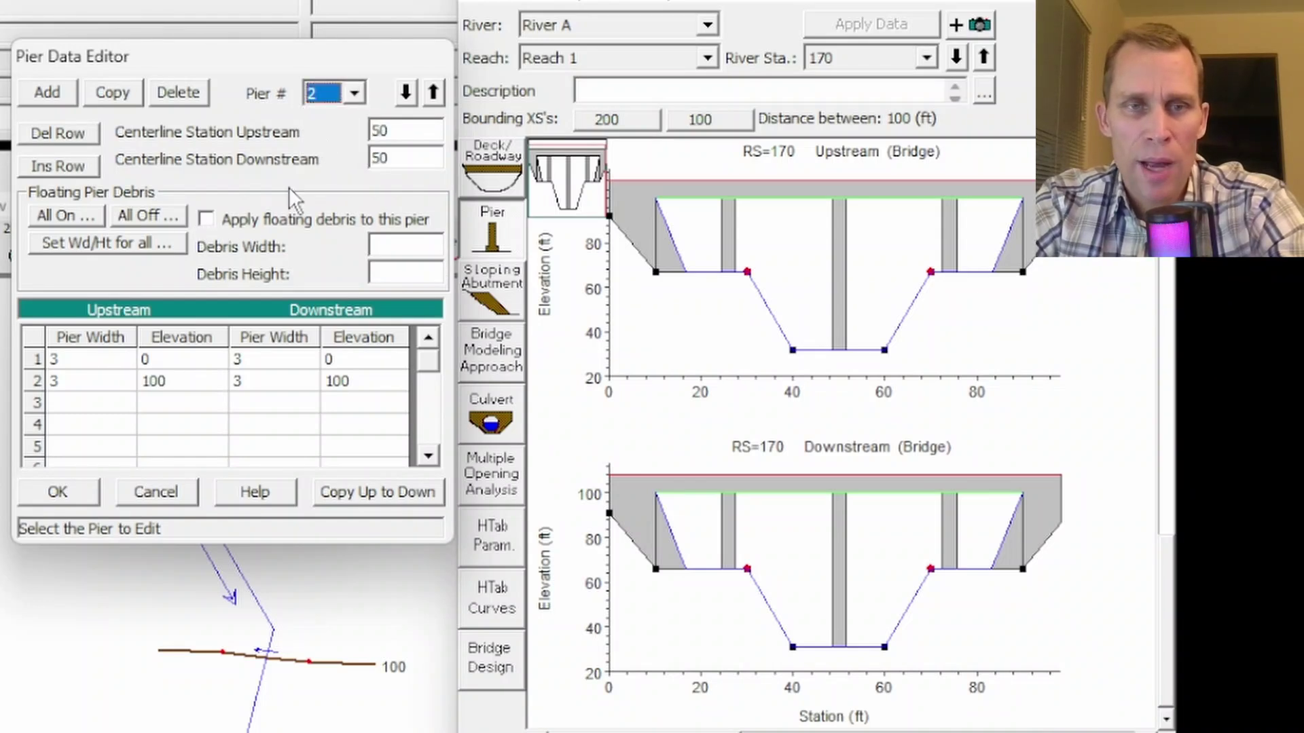
{"action": "left_click", "coordinate": [207, 220]}
{"action": "left_click", "coordinate": [379, 246]}
{"action": "type", "text": "2"}
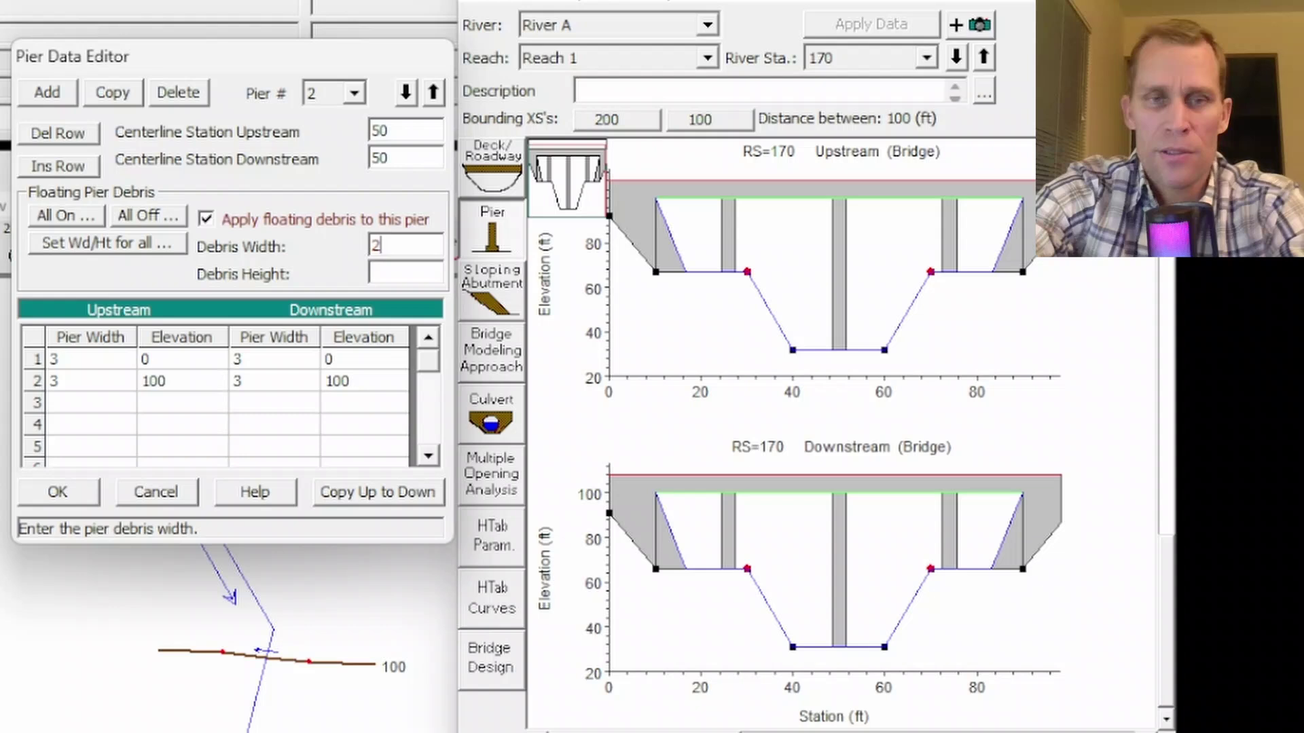
{"action": "key", "text": "Tab"}
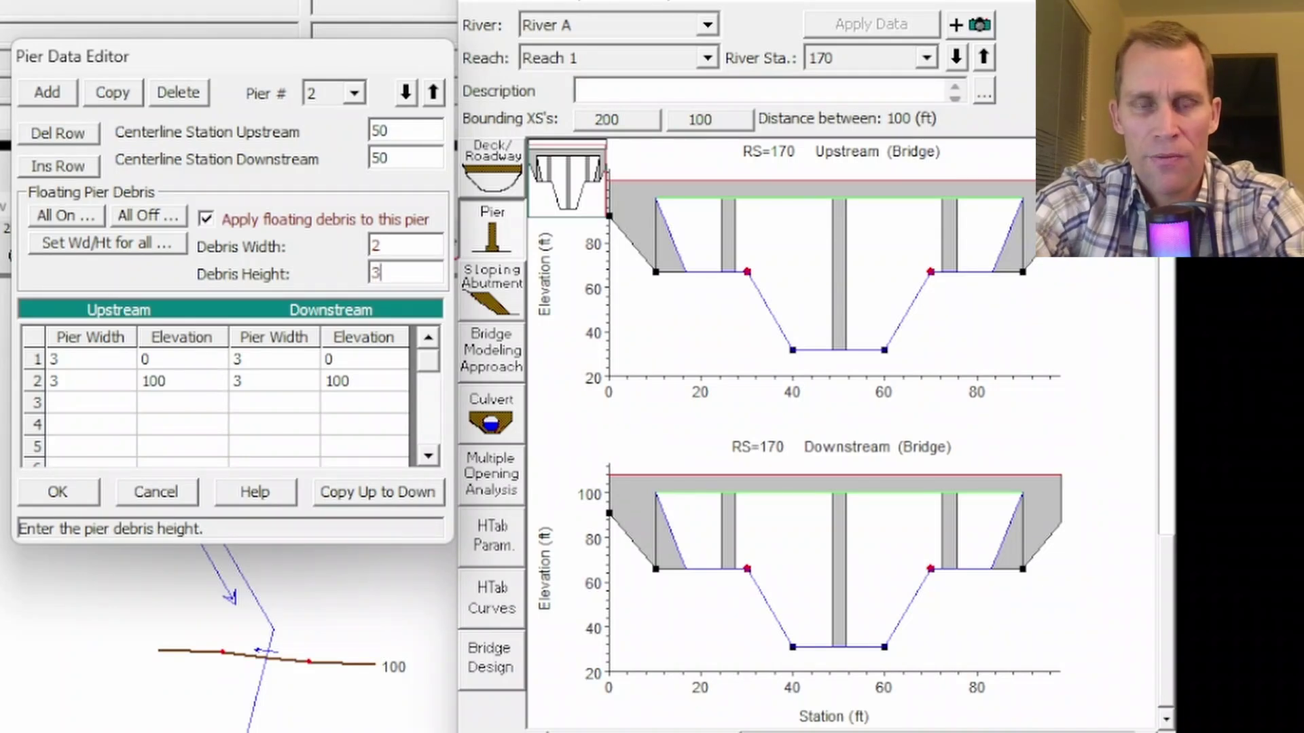
{"action": "key", "text": "Tab"}
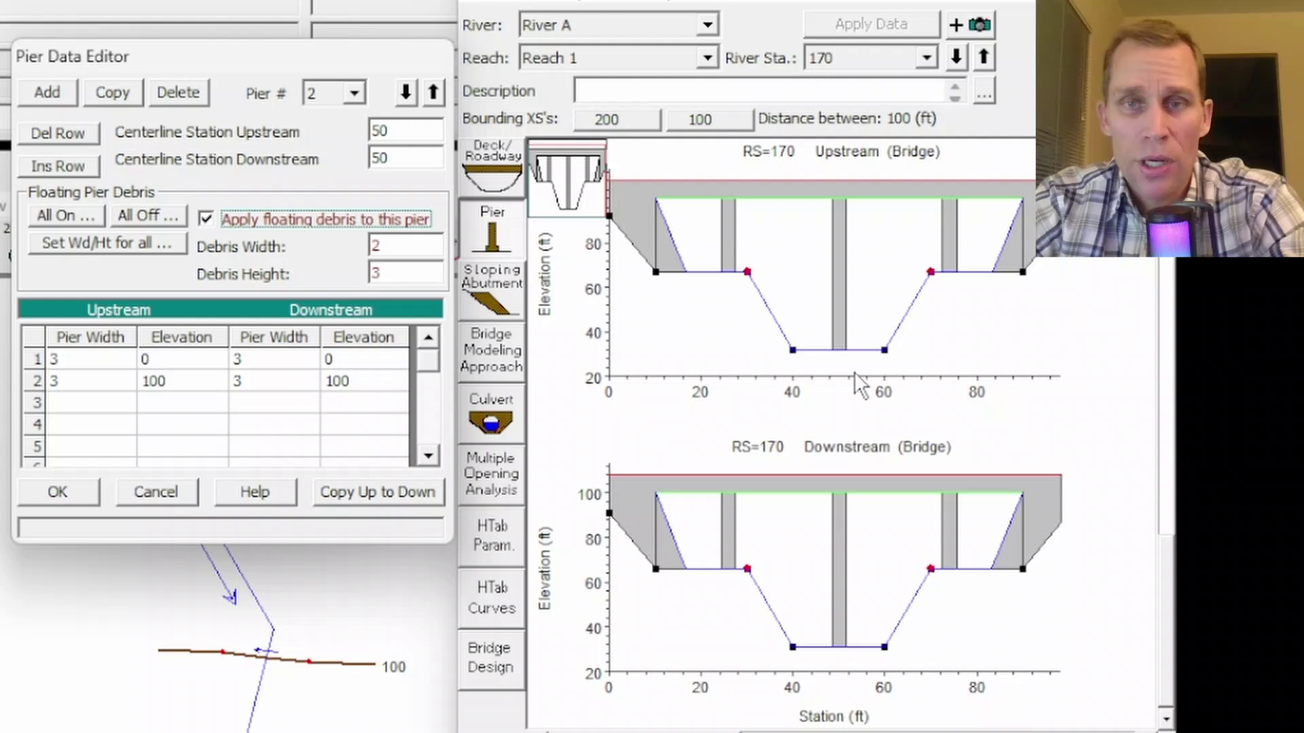
{"action": "left_click", "coordinate": [57, 219]}
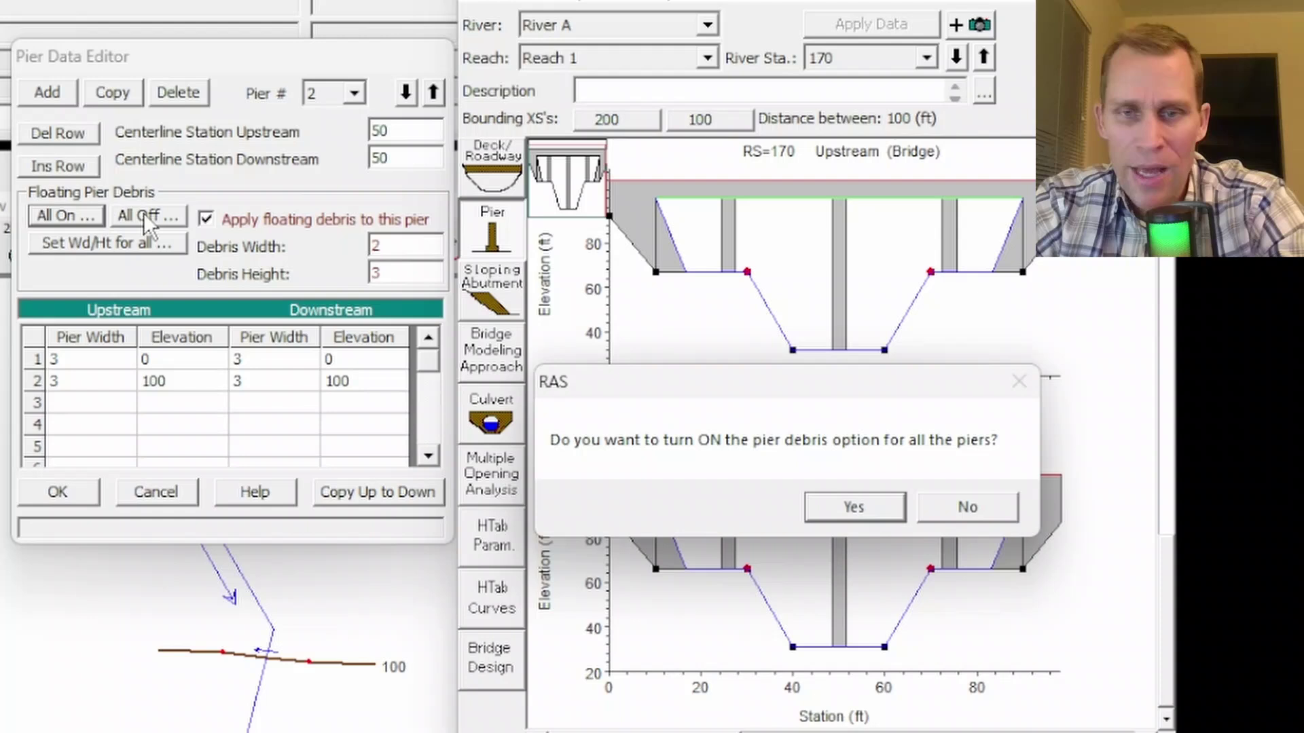
{"action": "left_click", "coordinate": [971, 509]}
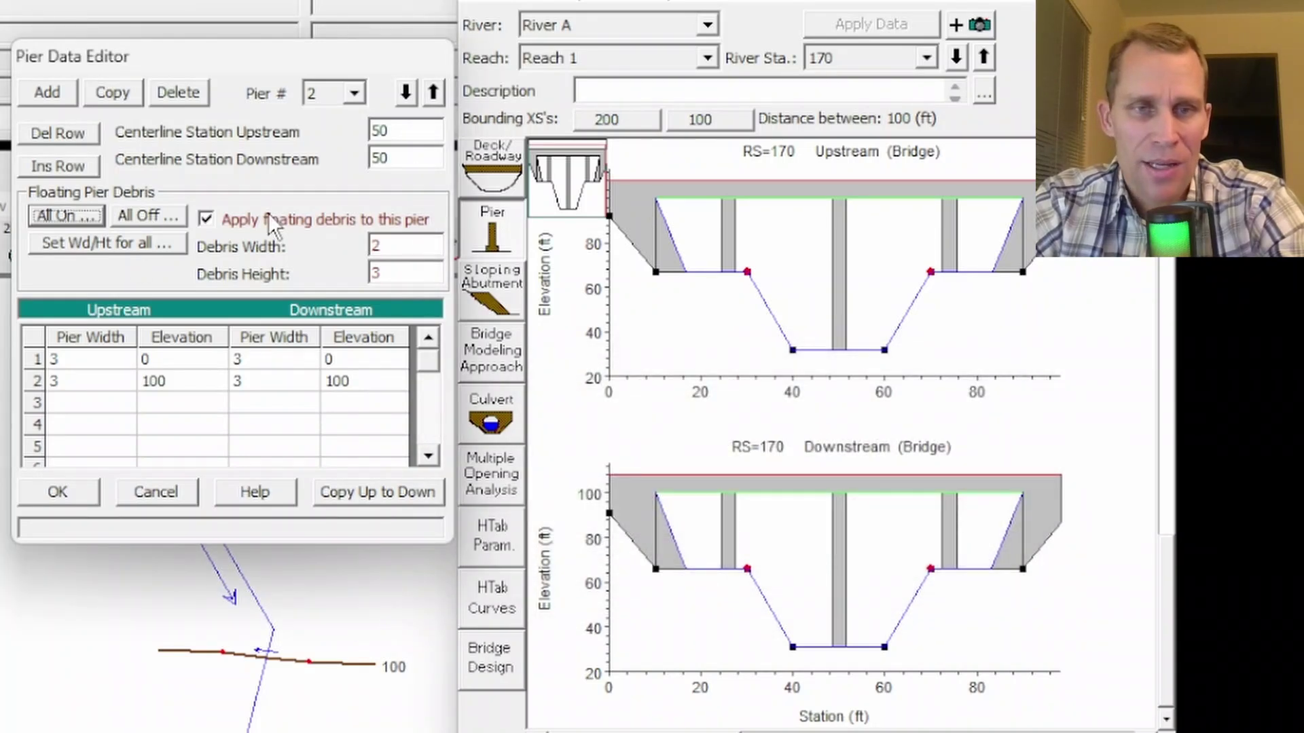
{"action": "left_click", "coordinate": [206, 219]}
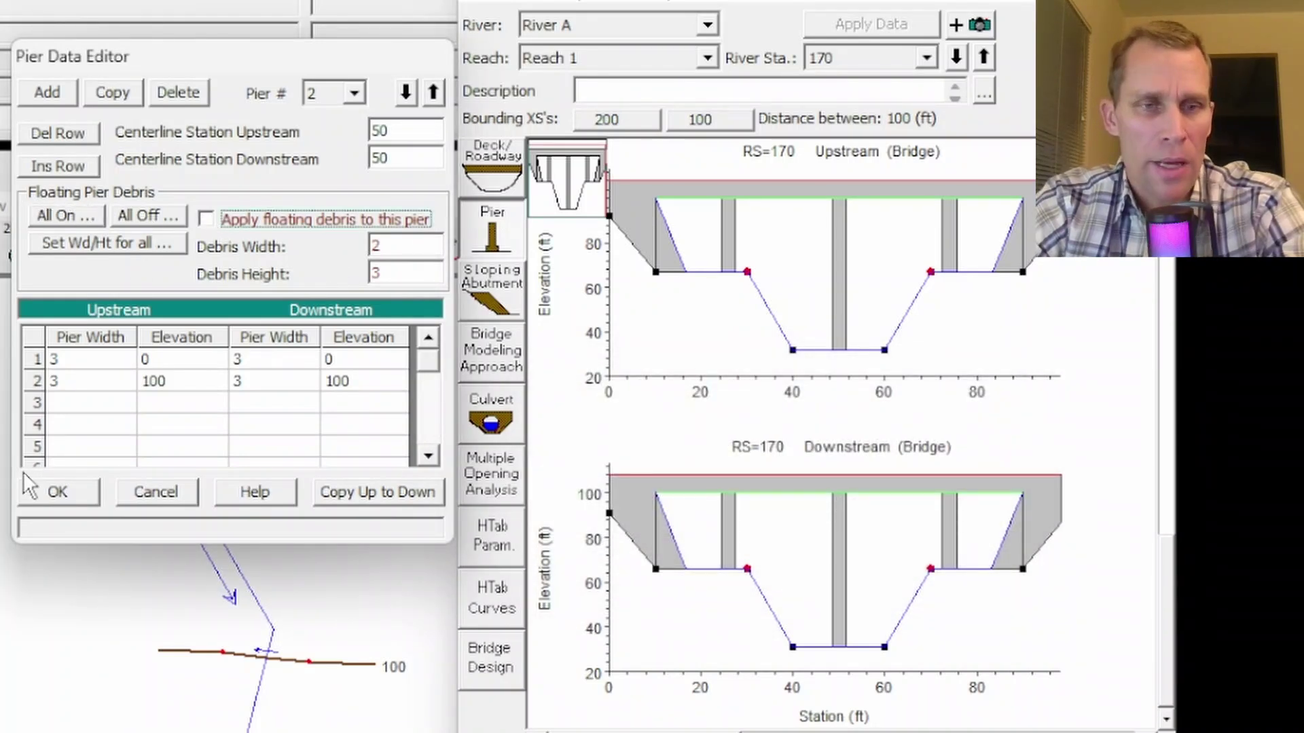
{"action": "left_click", "coordinate": [61, 492]}
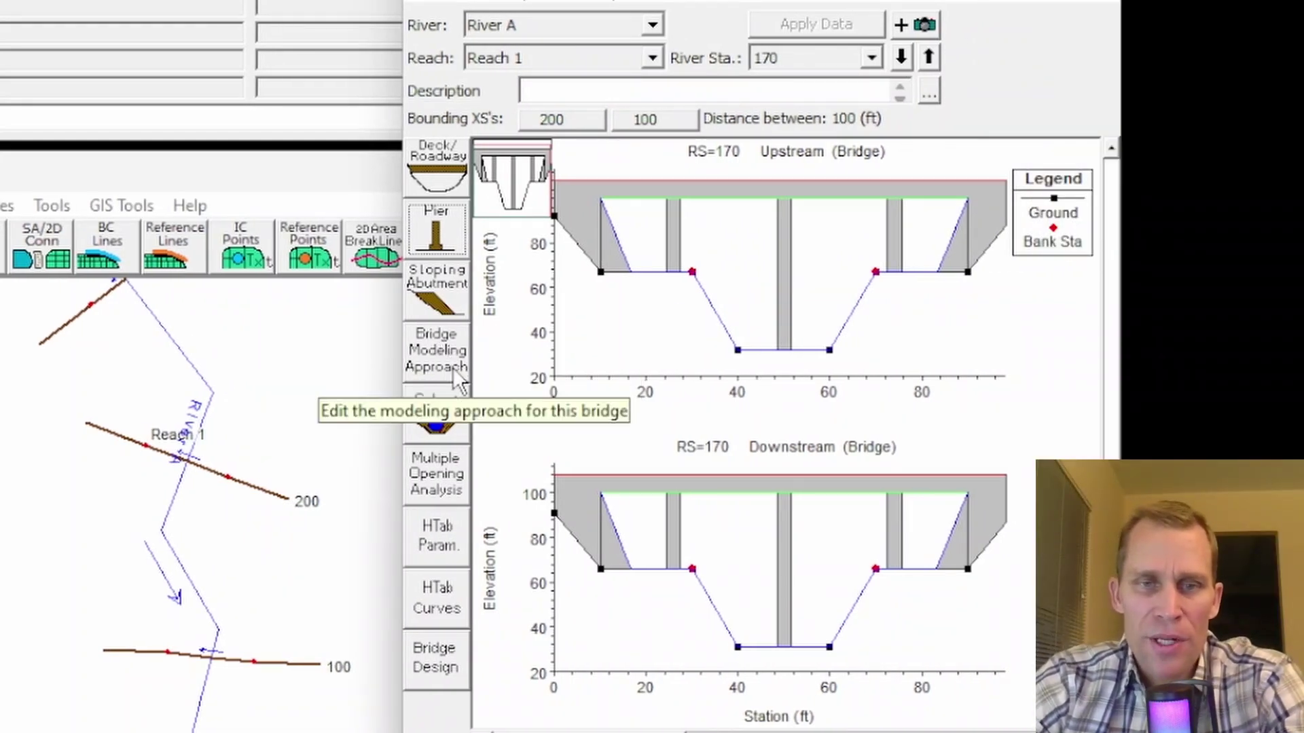
Tick Momentum, Yarnell and WSPRO as low-flow methods alongside Energy.
{"action": "left_click", "coordinate": [442, 353]}
{"action": "left_click_drag", "start_coordinate": [283, 114], "coordinate": [159, 92]}
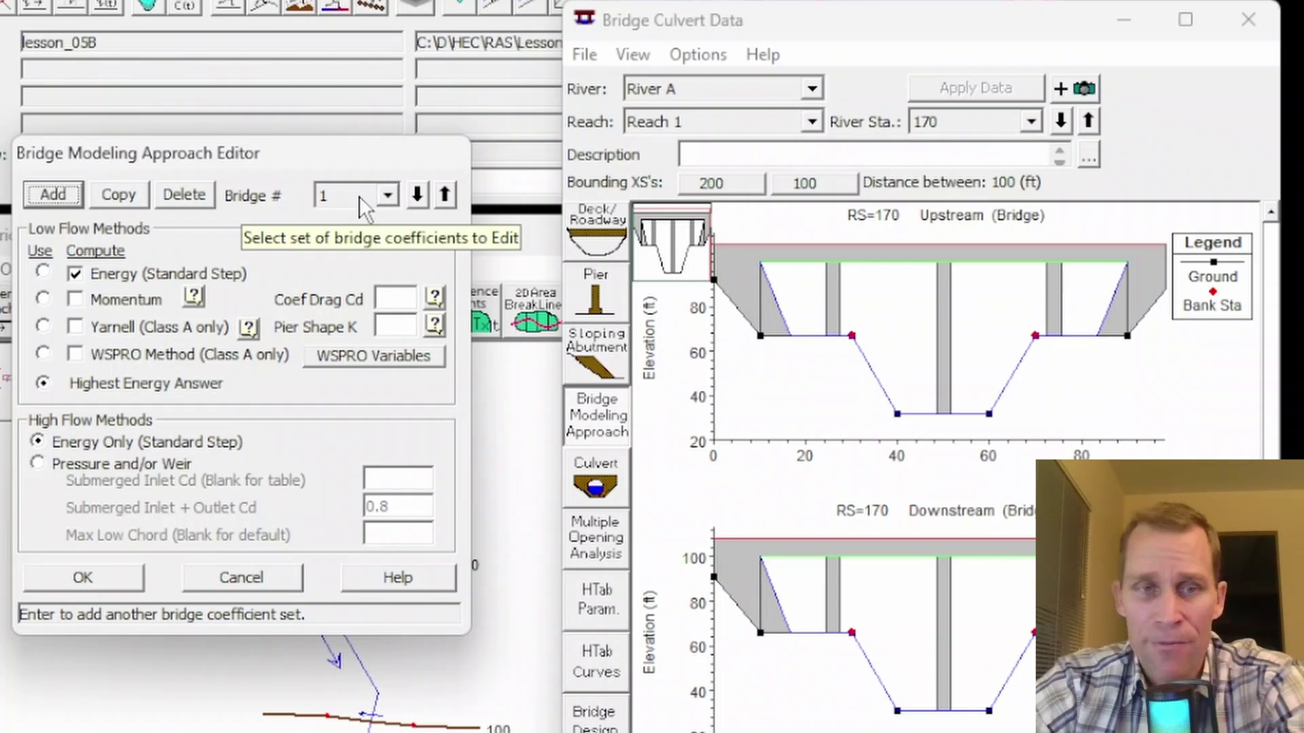
{"action": "left_click_drag", "start_coordinate": [243, 150], "coordinate": [318, 153]}
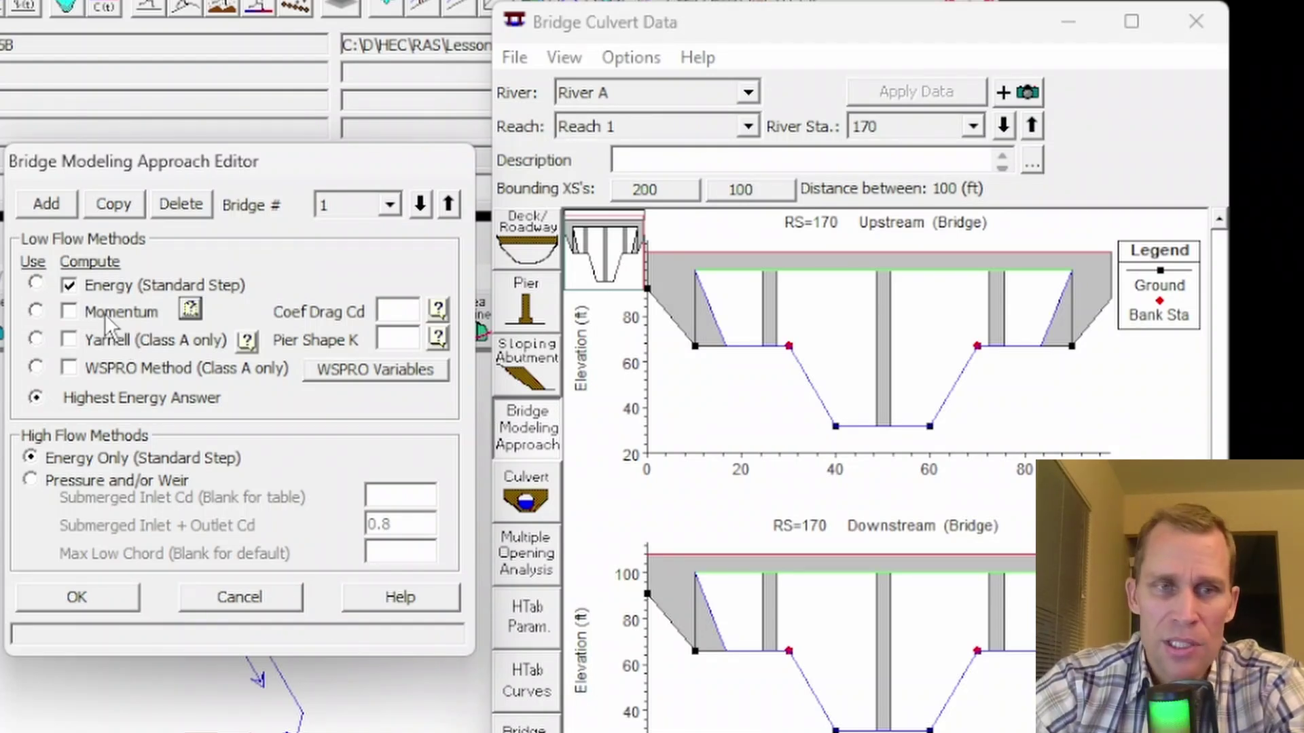
{"action": "left_click", "coordinate": [67, 312]}
{"action": "left_click", "coordinate": [70, 340]}
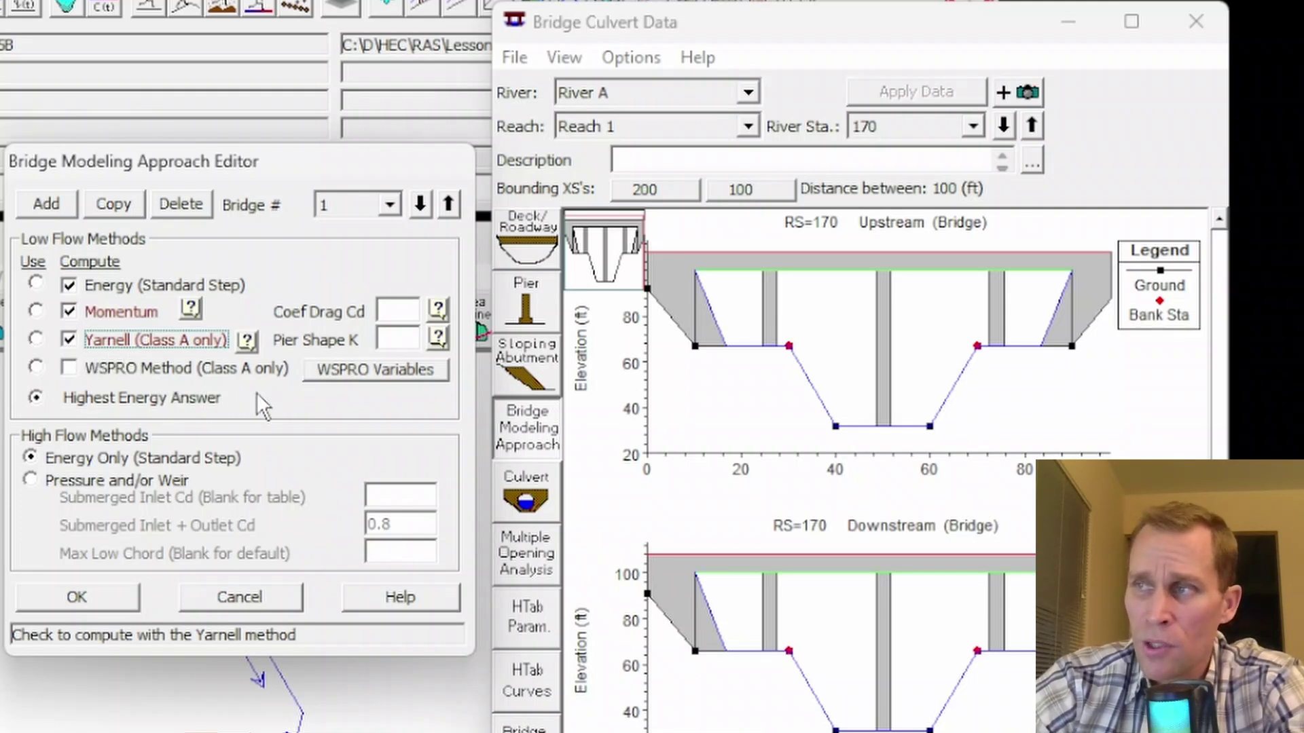
{"action": "left_click", "coordinate": [402, 314]}
{"action": "left_click", "coordinate": [401, 345]}
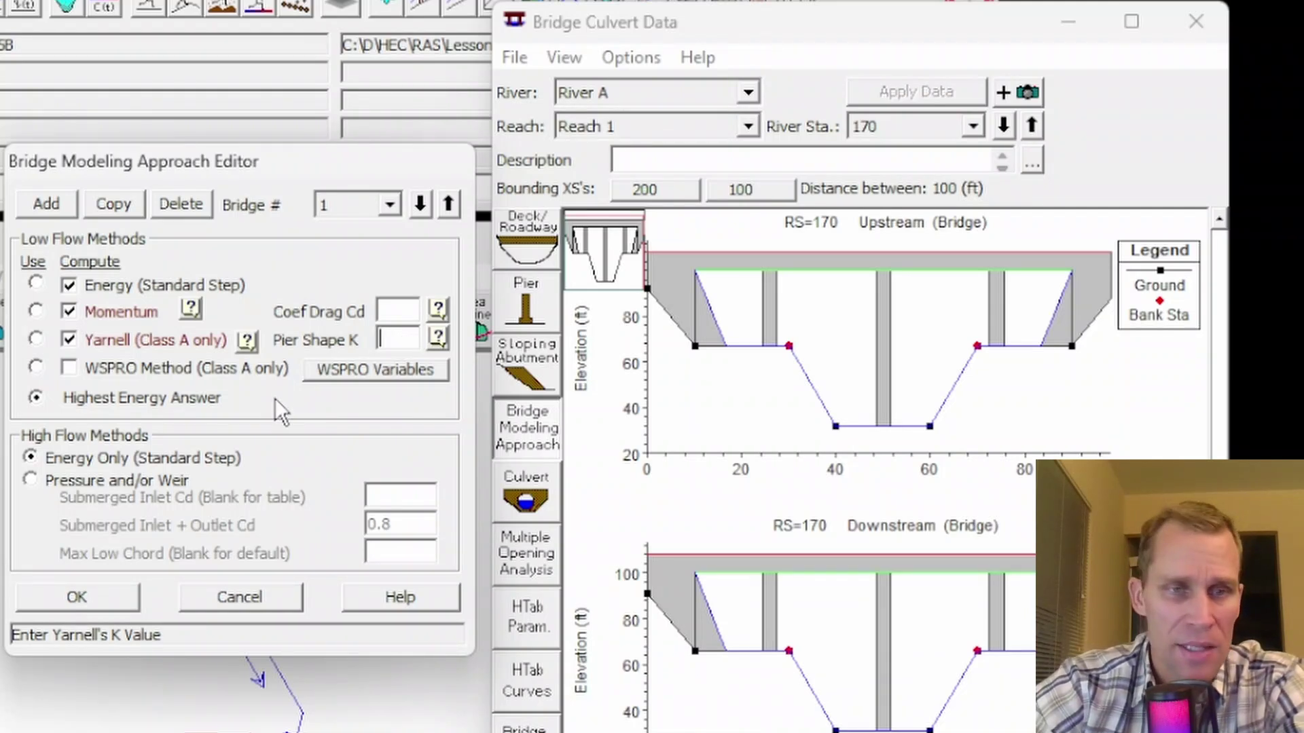
{"action": "left_click", "coordinate": [68, 368]}
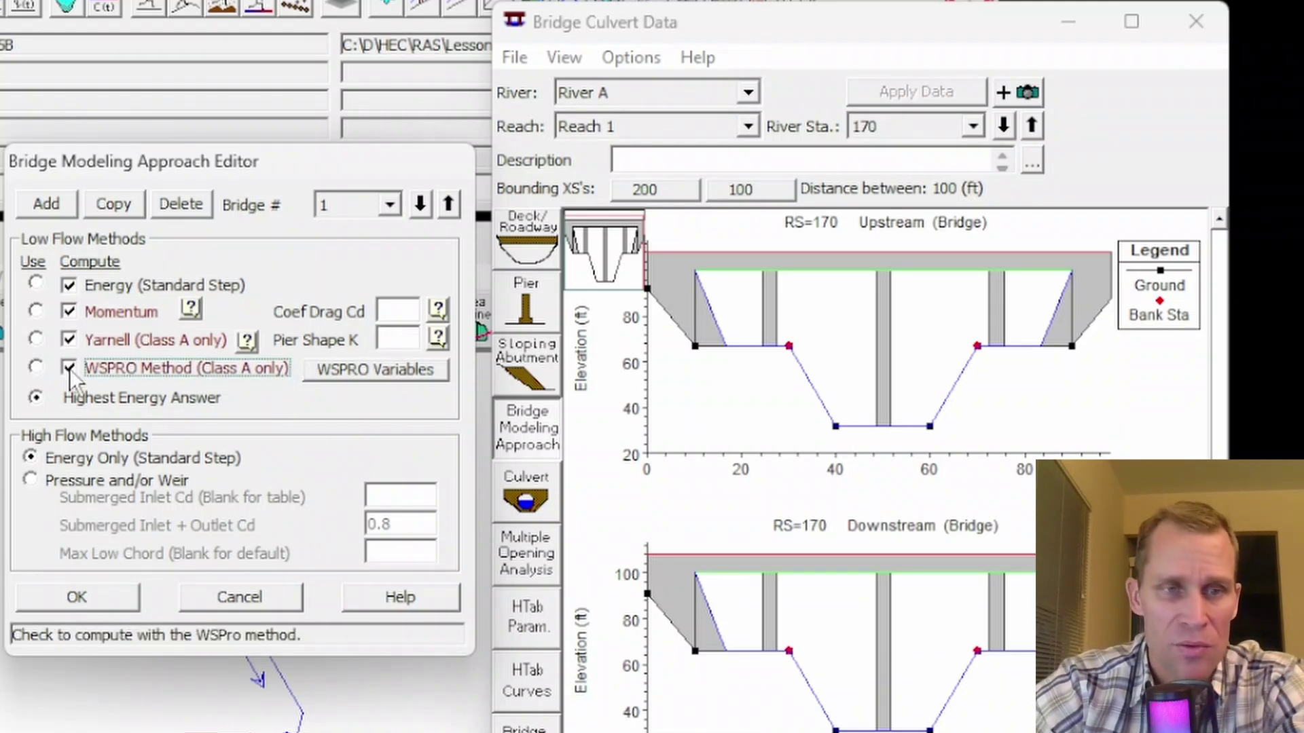
Review and close the additional WSPRO hydraulic parameters.
{"action": "left_click", "coordinate": [341, 370]}
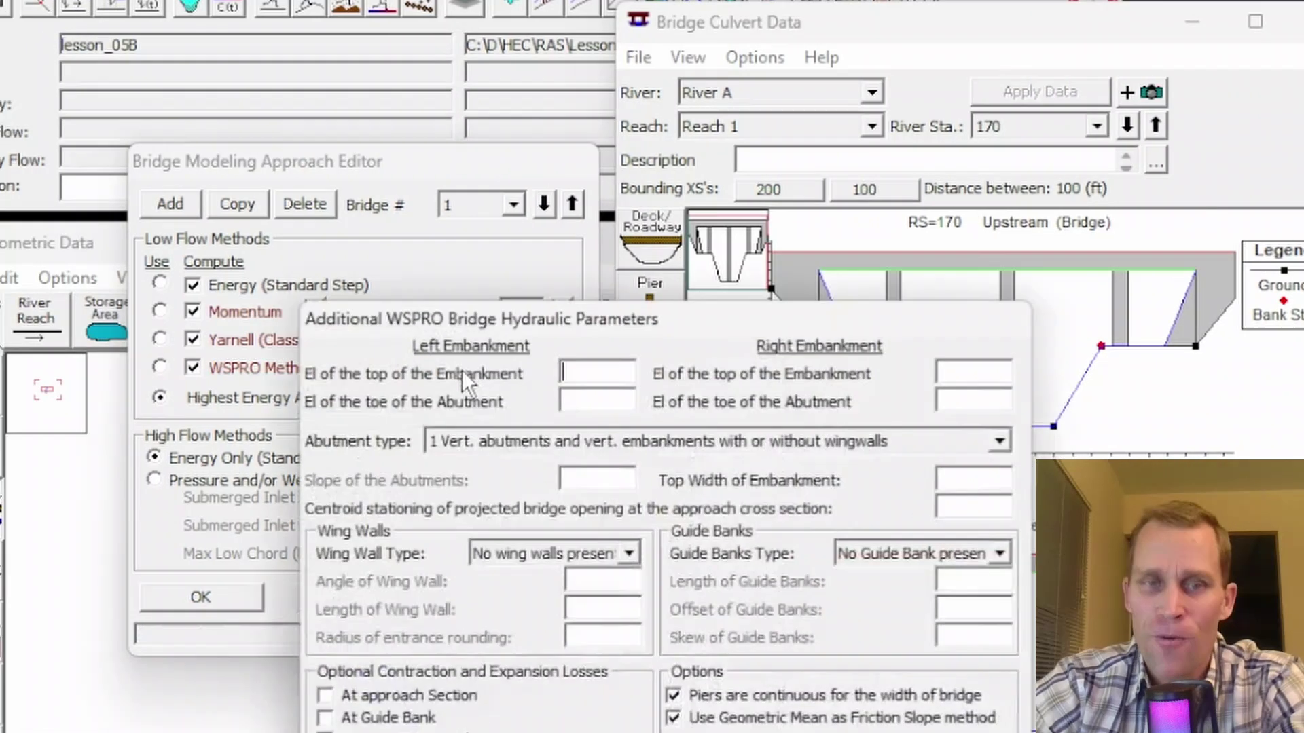
{"action": "left_click_drag", "start_coordinate": [747, 327], "coordinate": [429, 128]}
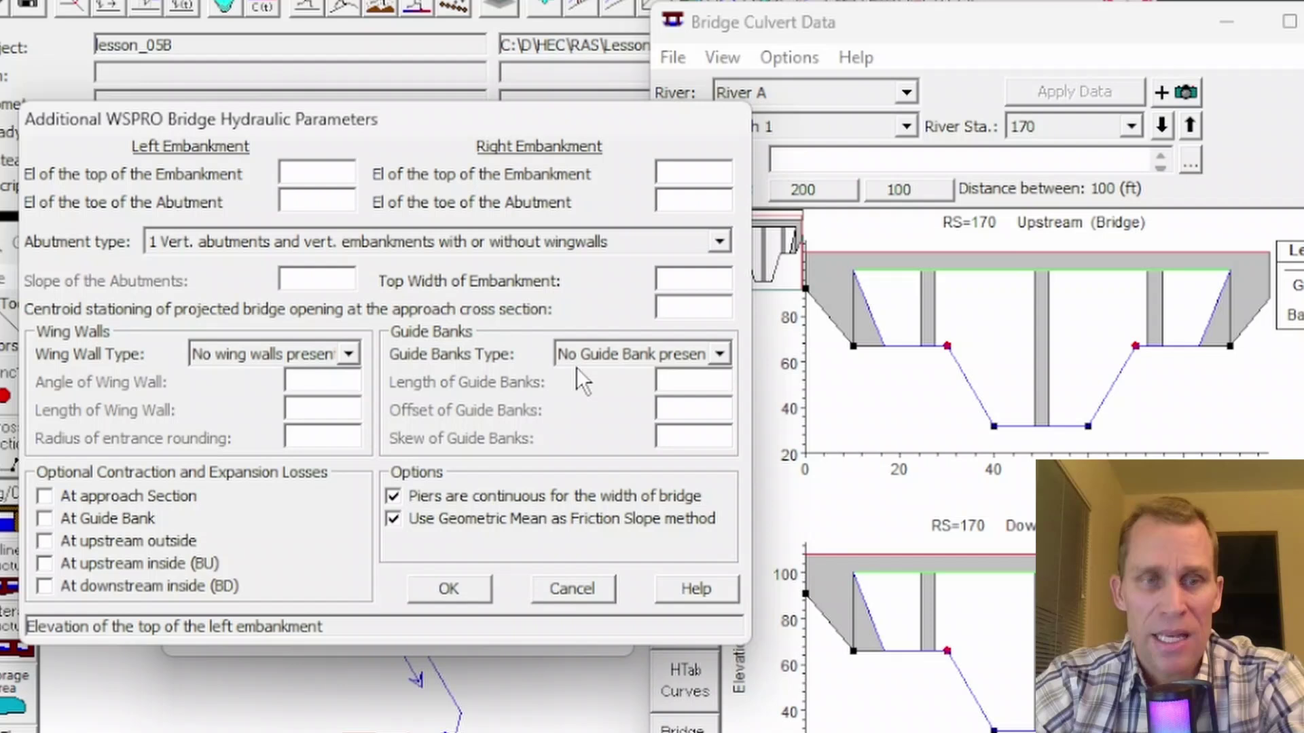
{"action": "left_click", "coordinate": [450, 589]}
Untick WSPRO, Yarnell and Momentum so only Energy computes low flow, and accept.
{"action": "left_click", "coordinate": [227, 364]}
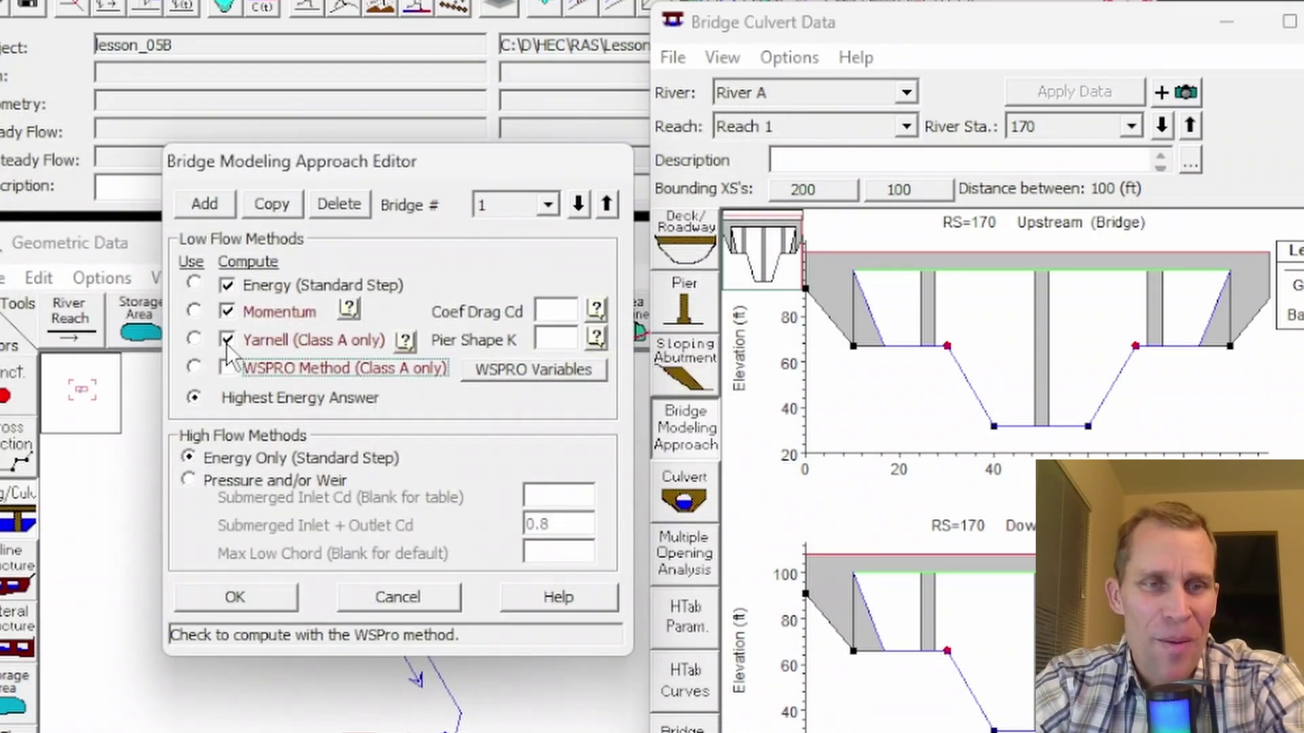
{"action": "left_click", "coordinate": [226, 341]}
{"action": "left_click", "coordinate": [227, 309]}
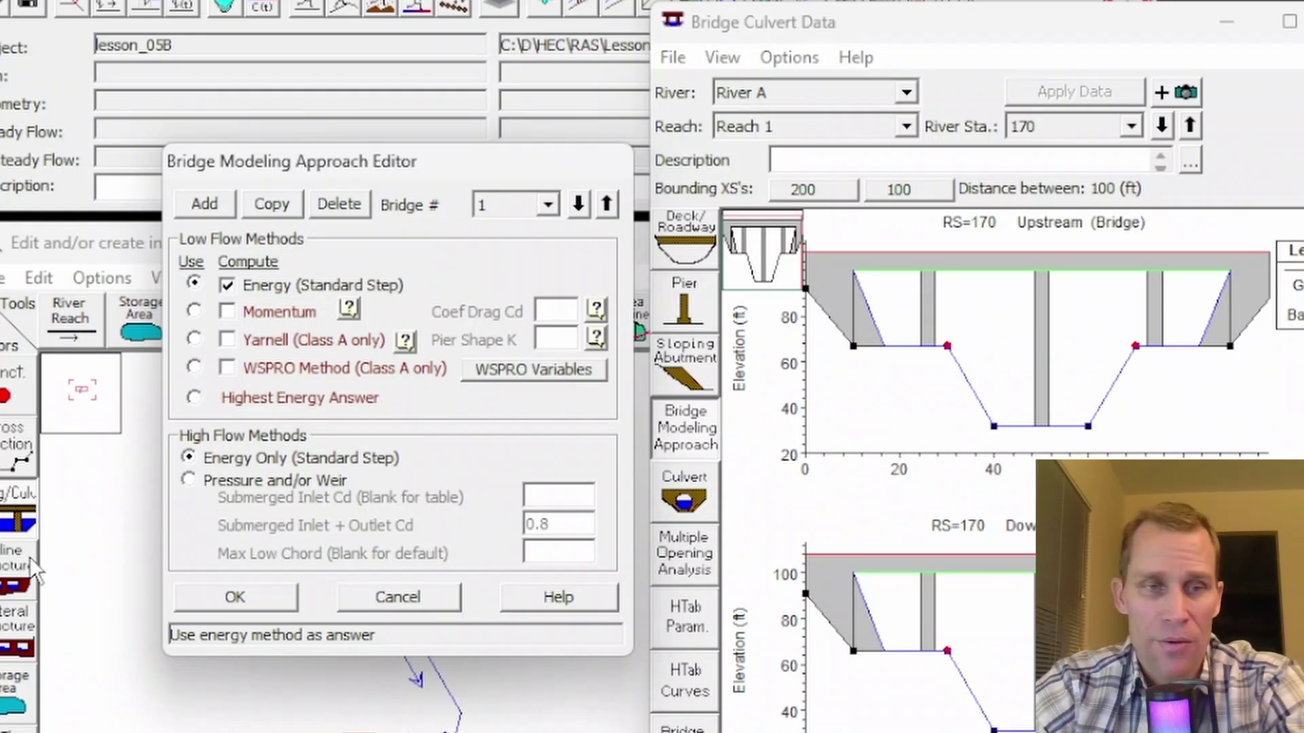
{"action": "left_click", "coordinate": [250, 595]}
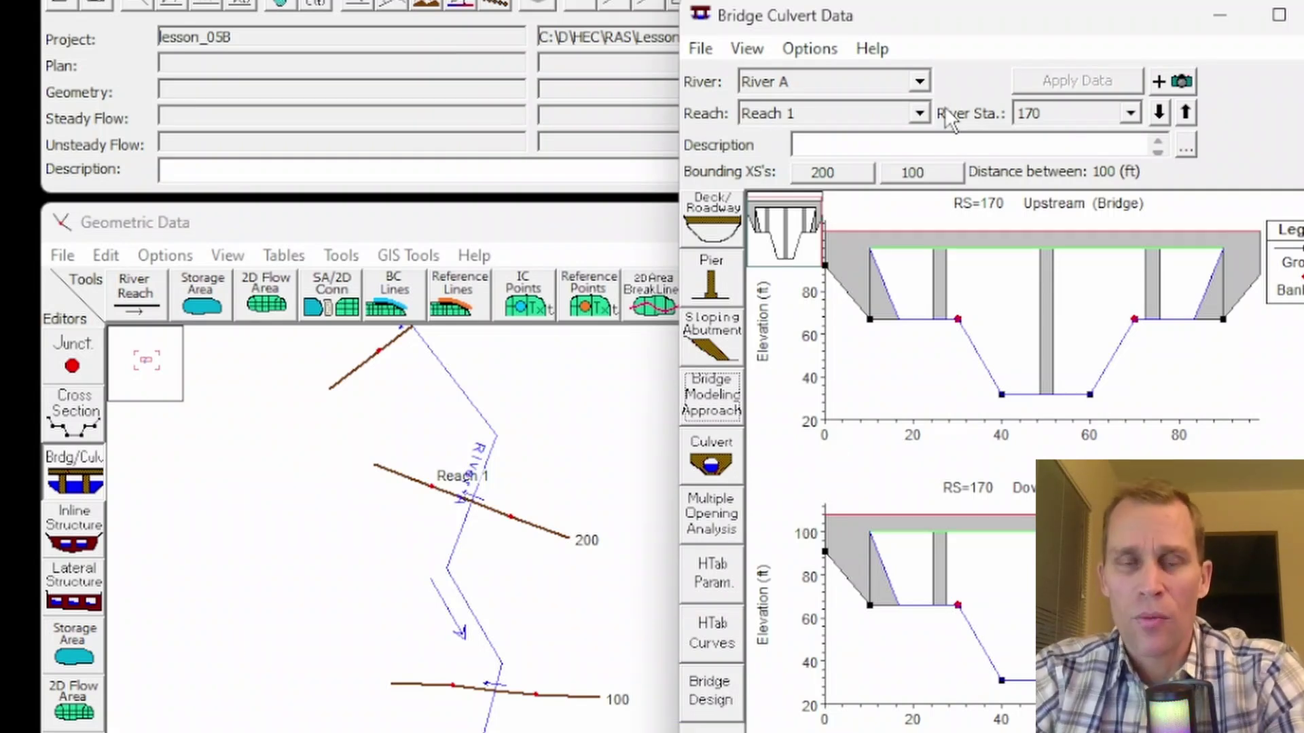
Bring up the Bridge Design Editor for the RS 170 bridge and move it aside.
{"action": "left_click", "coordinate": [727, 705]}
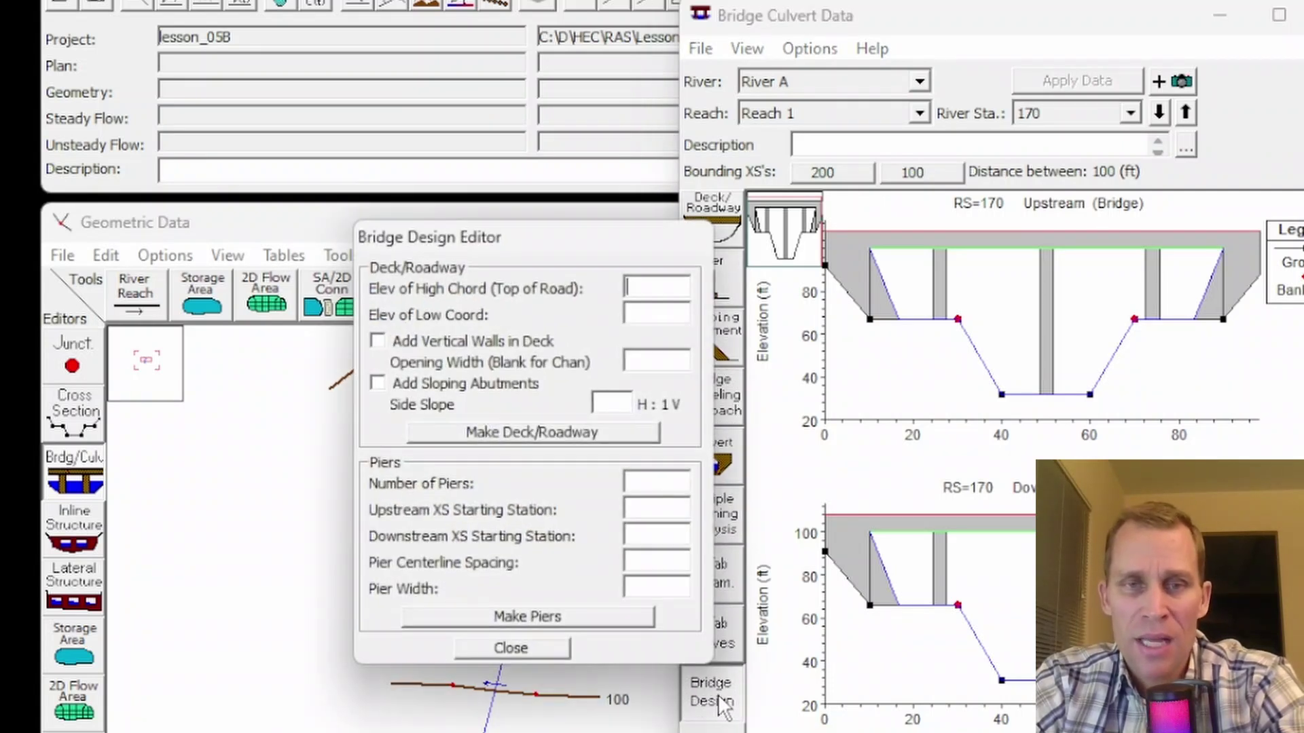
{"action": "left_click_drag", "start_coordinate": [526, 248], "coordinate": [466, 155]}
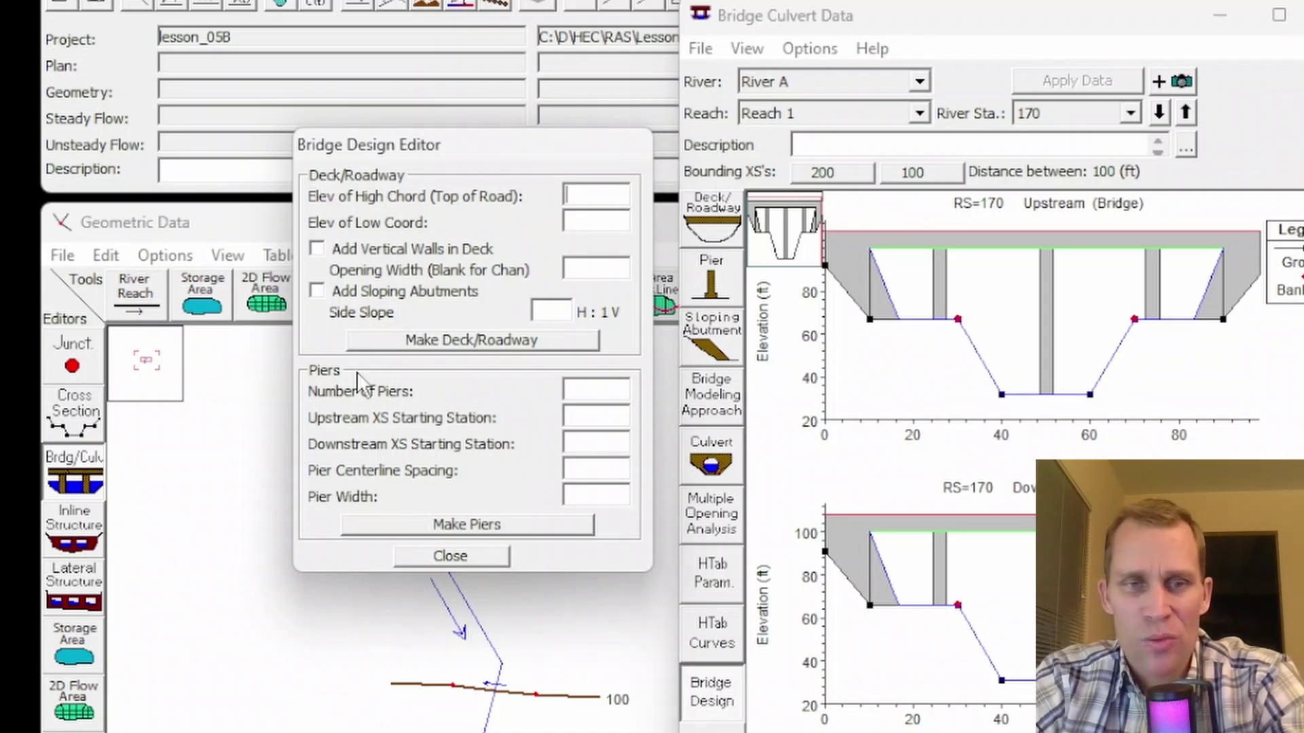
Close the Bridge Design Editor without generating anything.
{"action": "left_click", "coordinate": [471, 557]}
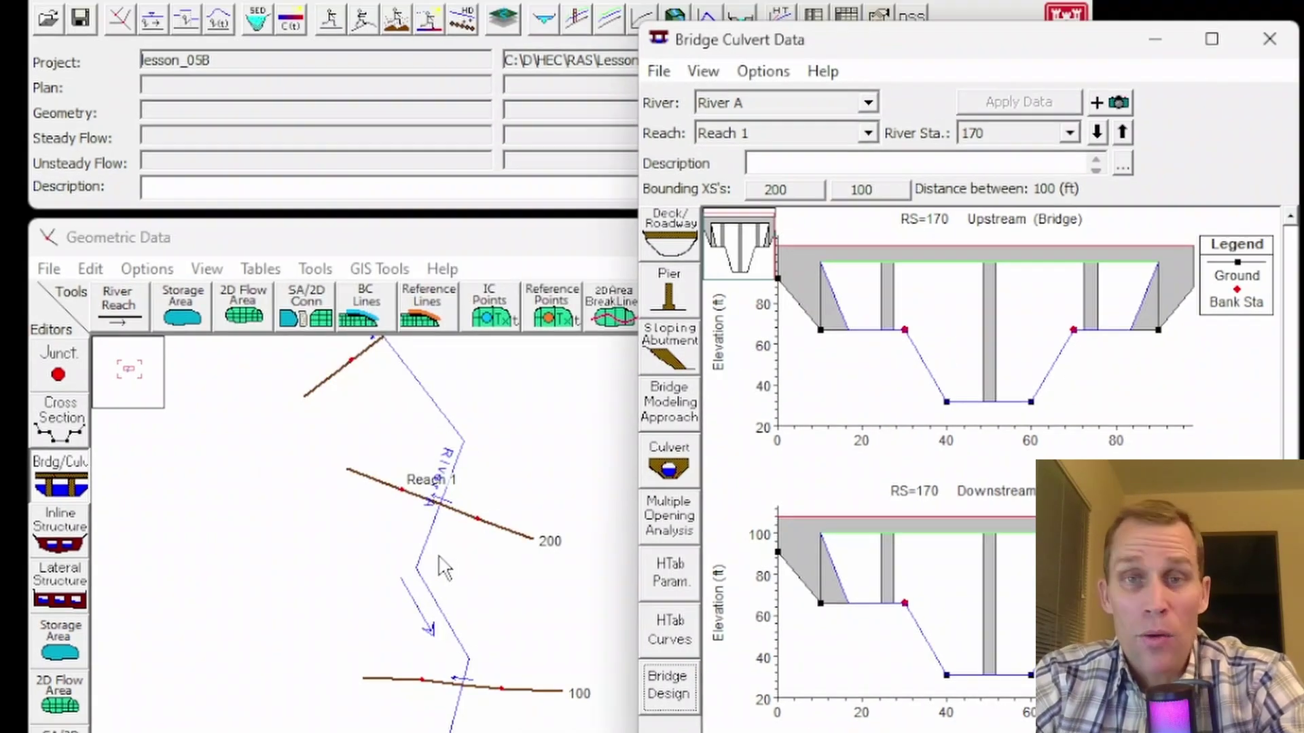